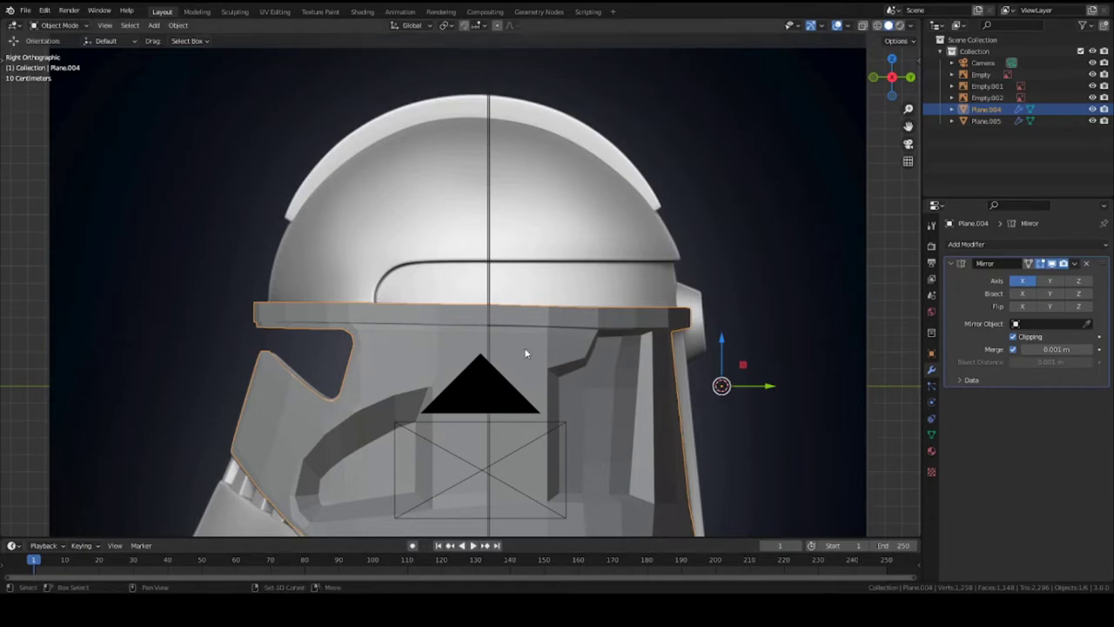
Delete the band of brim faces around the upper edge of the lower helmet mesh and save the file.
{"action": "middle_click_drag", "start_coordinate": [517, 350], "coordinate": [560, 409]}
{"action": "key", "text": "Tab"}
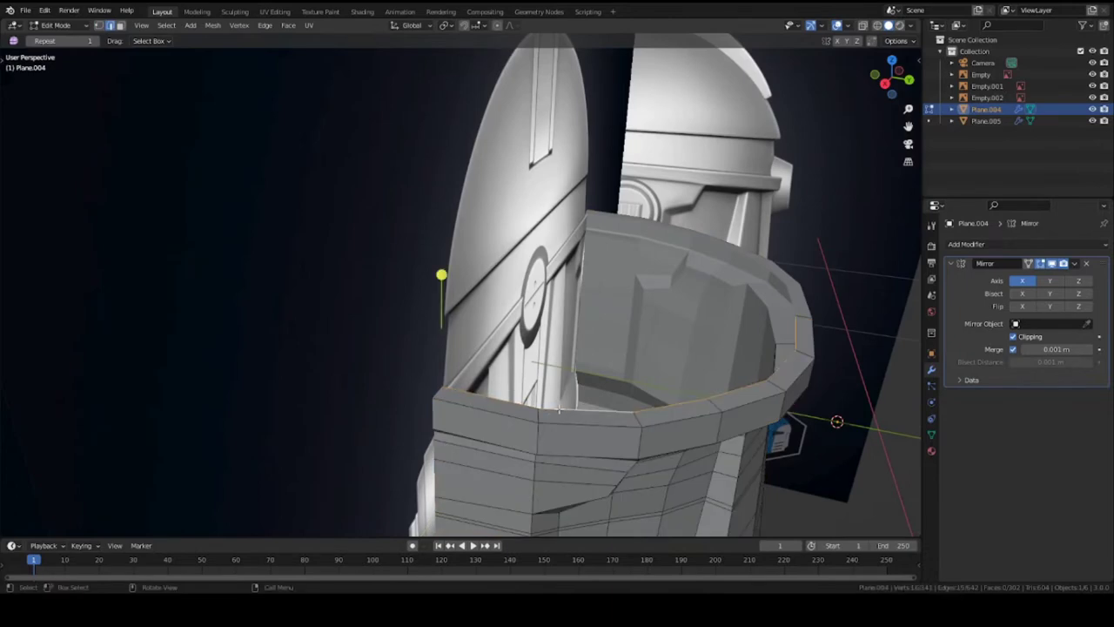
{"action": "key", "text": "KP_3"}
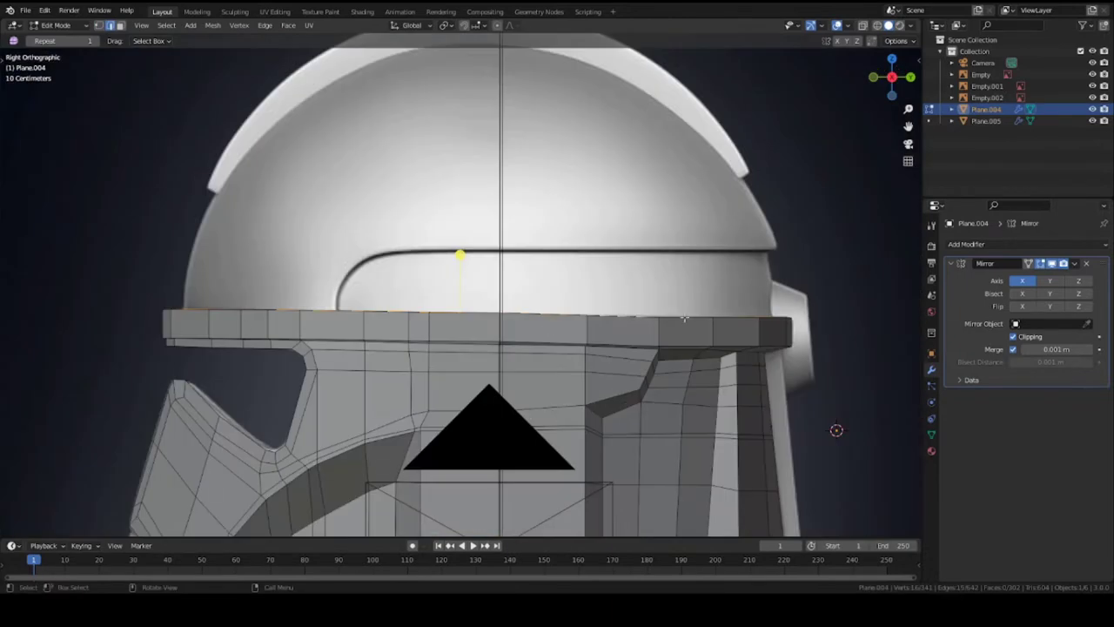
{"action": "key", "text": "a"}
{"action": "key", "text": "alt+a"}
{"action": "left_click", "coordinate": [209, 331], "text": "alt"}
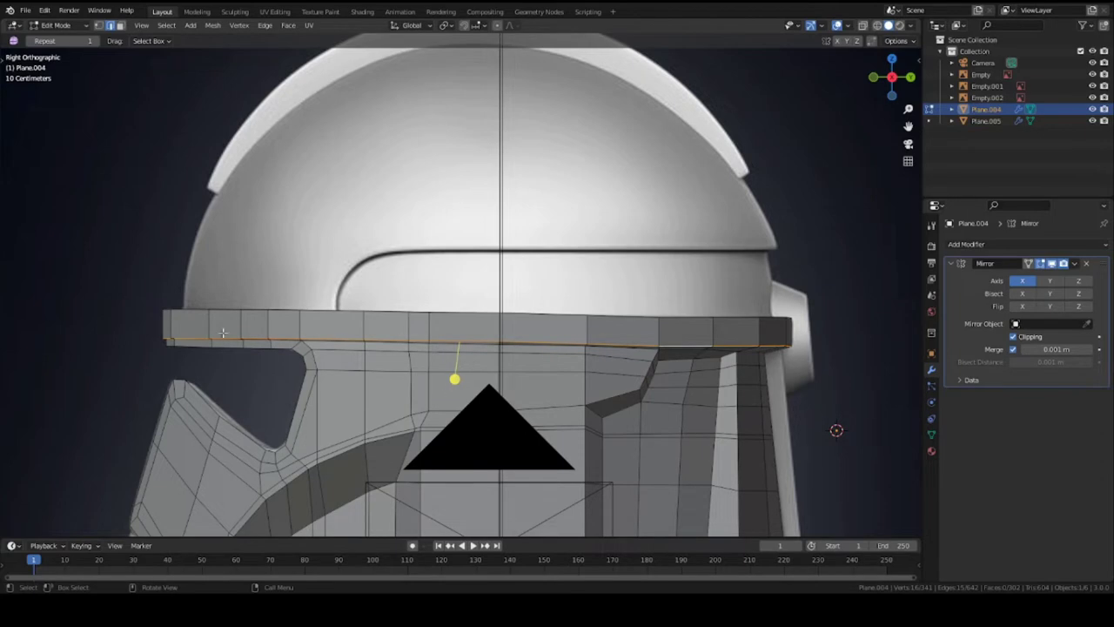
{"action": "middle_click_drag", "start_coordinate": [329, 310], "coordinate": [431, 453]}
{"action": "key", "text": "3"}
{"action": "key", "text": "a"}
{"action": "key", "text": "alt+a"}
{"action": "left_click", "coordinate": [406, 411], "text": "alt"}
{"action": "key", "text": "x"}
{"action": "left_click", "coordinate": [412, 423]}
{"action": "key", "text": "ctrl+s"}
Extrude the open upper edge loop of the helmet mesh upward about 0.10 m along Z to rebuild the brim.
{"action": "scroll", "coordinate": [529, 446], "scroll_direction": "up", "scroll_amount": 1}
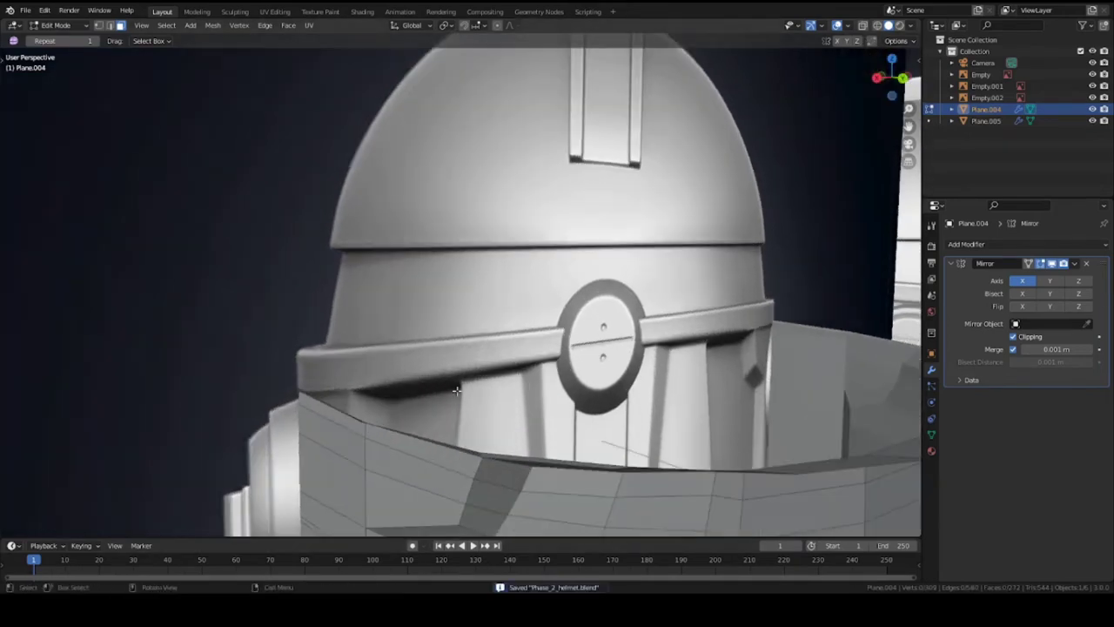
{"action": "key", "text": "2"}
{"action": "left_click", "coordinate": [528, 447], "text": "alt"}
{"action": "key", "text": "KP_3"}
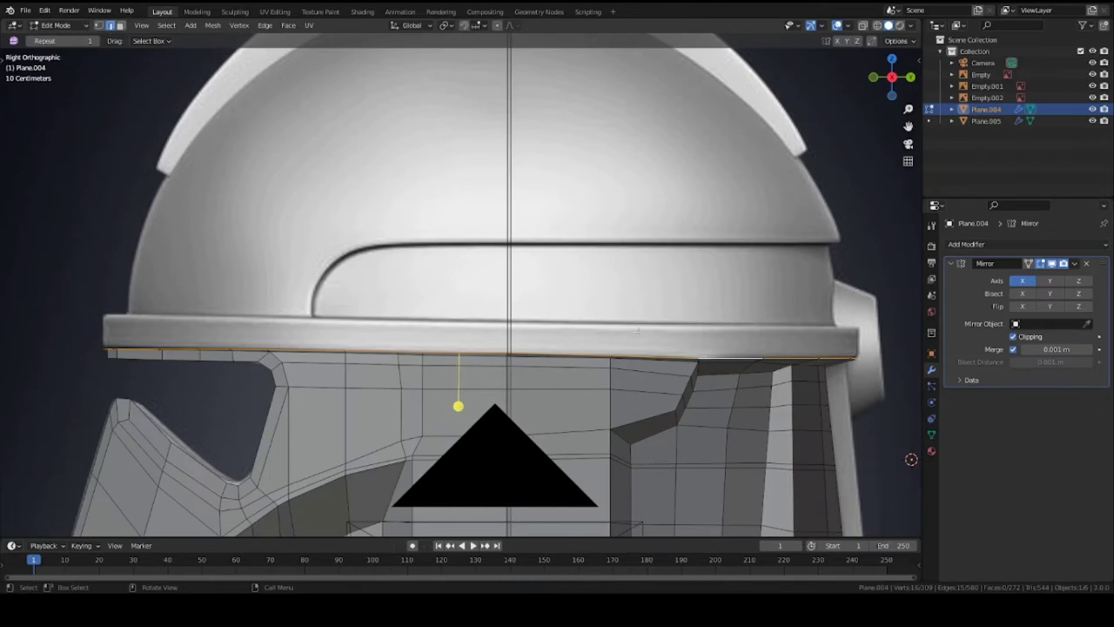
{"action": "key", "text": "e"}
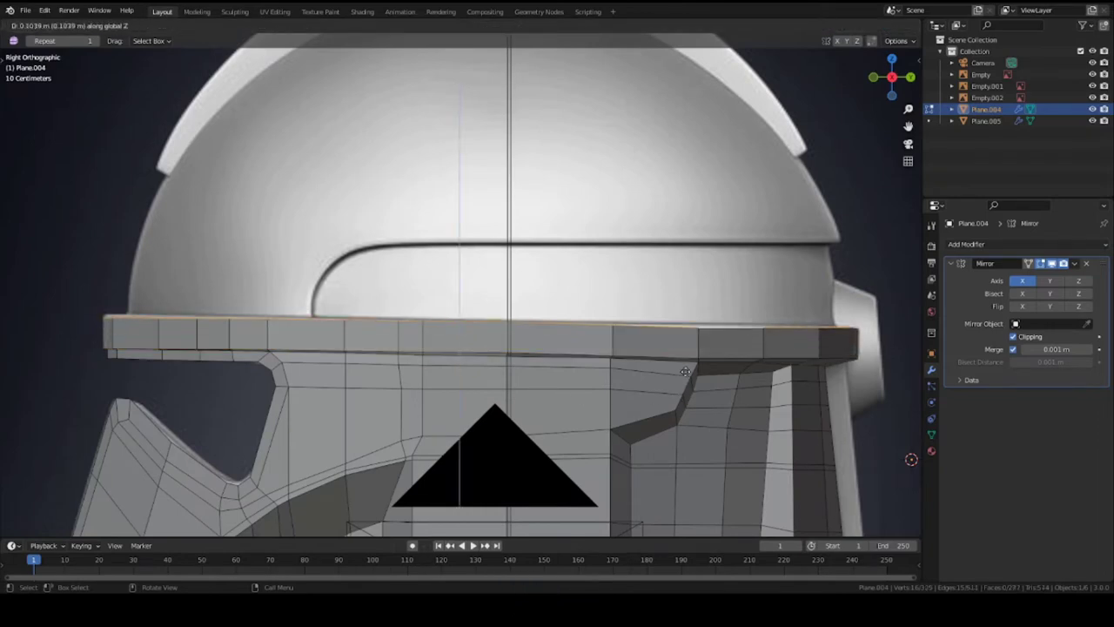
{"action": "left_click", "coordinate": [686, 369]}
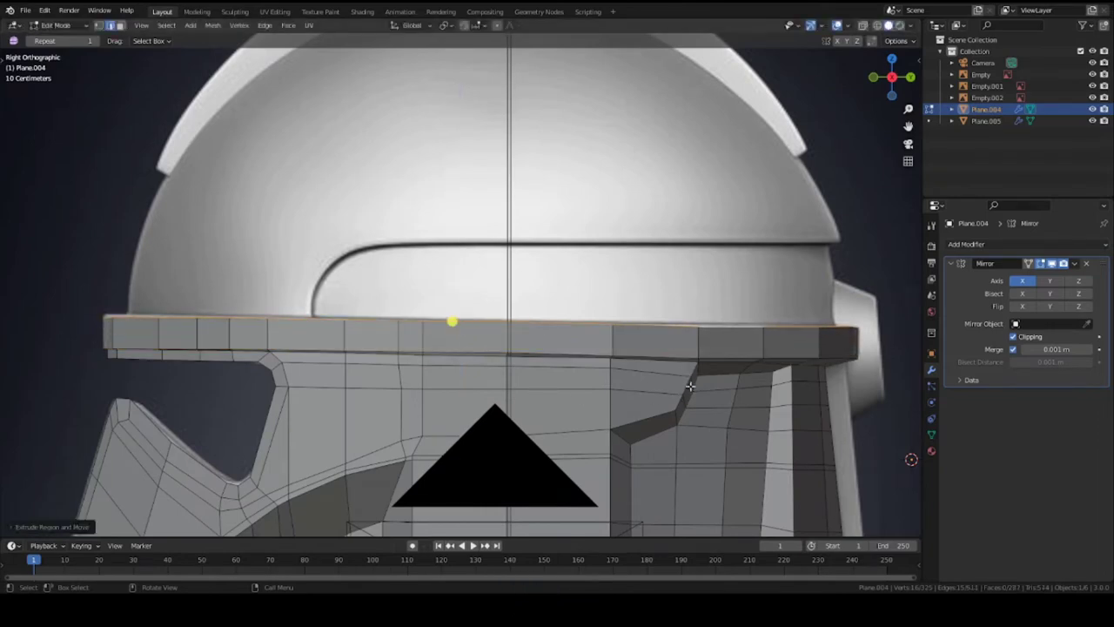
Flatten the brim's upper edge loop by scaling Z to 0 and rotate it slightly about X to follow the reference.
{"action": "key", "text": "s"}
{"action": "key", "text": "z"}
{"action": "key", "text": "0"}
{"action": "left_click", "coordinate": [688, 385]}
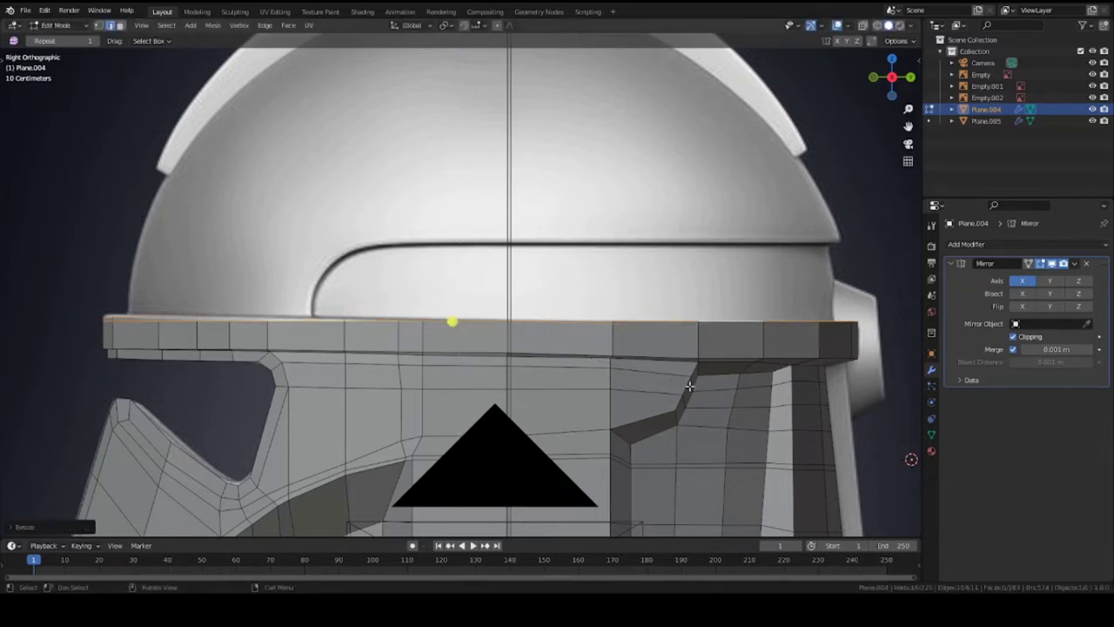
{"action": "key", "text": "r"}
{"action": "key", "text": "x"}
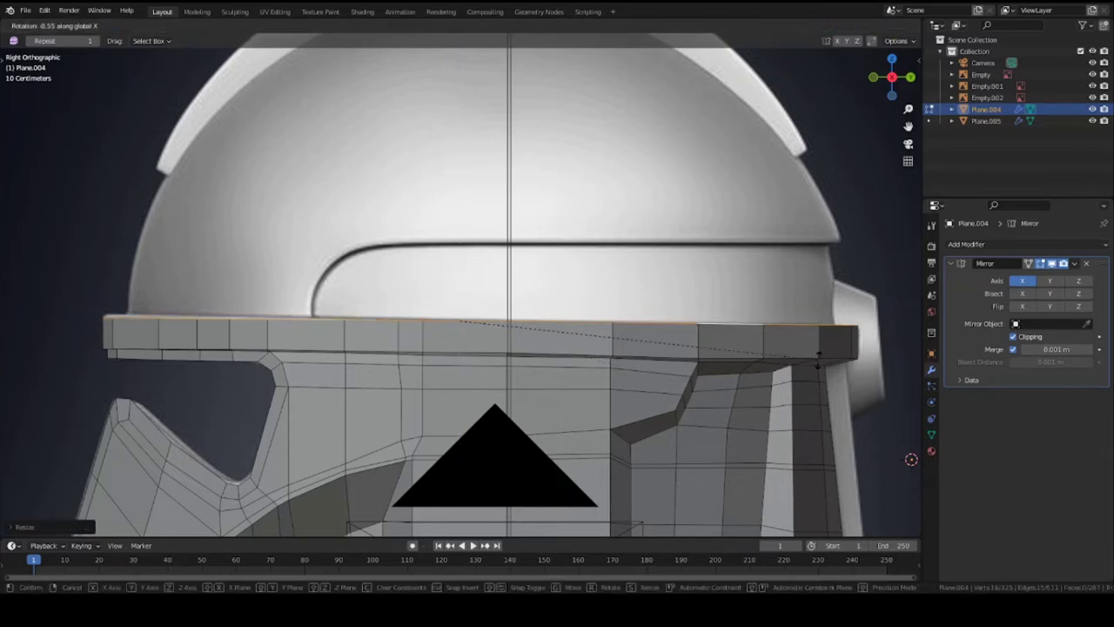
{"action": "left_click", "coordinate": [818, 364]}
Shift the brim's upper edge loop along Z and refine its tilt about X to match the reference line.
{"action": "key", "text": "g"}
{"action": "key", "text": "z"}
{"action": "left_click", "coordinate": [818, 371]}
{"action": "key", "text": "r"}
{"action": "key", "text": "x"}
{"action": "key", "text": "Return"}
Extrude the brim's upper edge loop inward at a scale of about 0.94 to form a ledge, and save the file.
{"action": "key", "text": "s"}
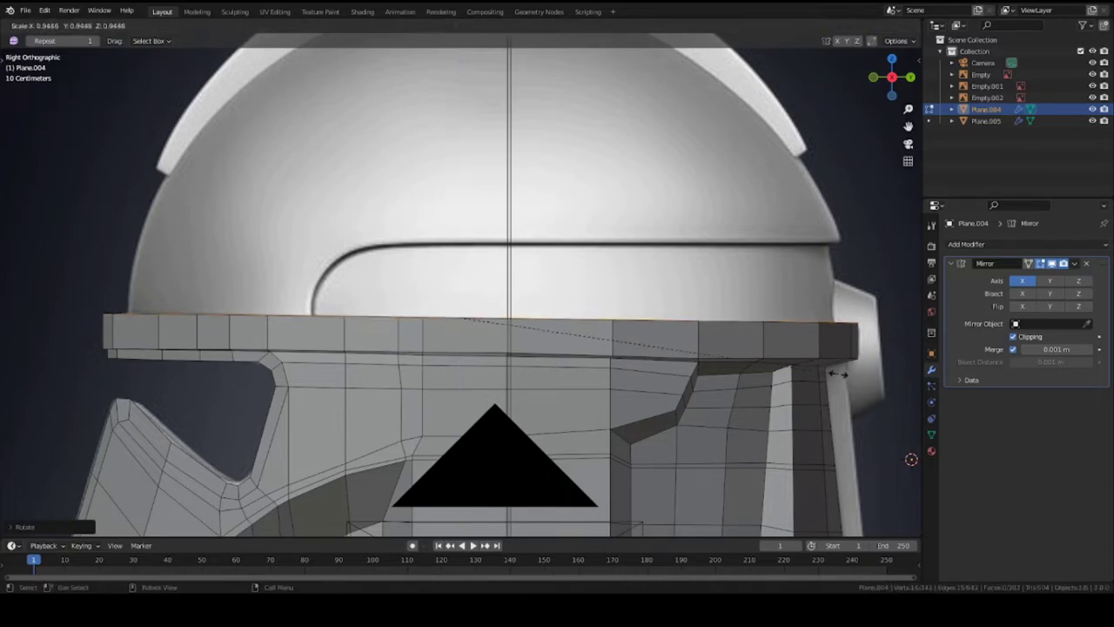
{"action": "left_click", "coordinate": [832, 372]}
{"action": "middle_click_drag", "start_coordinate": [832, 371], "coordinate": [775, 345]}
{"action": "middle_click_drag", "start_coordinate": [512, 395], "coordinate": [349, 362]}
{"action": "key", "text": "ctrl+s"}
Nudge the selected brim ledge edges with the Move tool, adjust them along Y, and save the file.
{"action": "key", "text": "t"}
{"action": "left_click", "coordinate": [16, 106]}
{"action": "left_click_drag", "start_coordinate": [374, 304], "coordinate": [383, 304]}
{"action": "scroll", "coordinate": [383, 304], "scroll_direction": "down", "scroll_amount": 3}
{"action": "middle_click_drag", "start_coordinate": [383, 304], "coordinate": [470, 487]}
{"action": "key", "text": "s"}
{"action": "key", "text": "y"}
{"action": "key", "text": "g"}
{"action": "left_click", "coordinate": [595, 346]}
{"action": "key", "text": "Tab"}
{"action": "key", "text": "ctrl+s"}
Edit the helmet mesh again and move the selected front brim edges along Y to even out the ledge.
{"action": "key", "text": "shift+z"}
{"action": "key", "text": "KP_3"}
{"action": "key", "text": "Tab"}
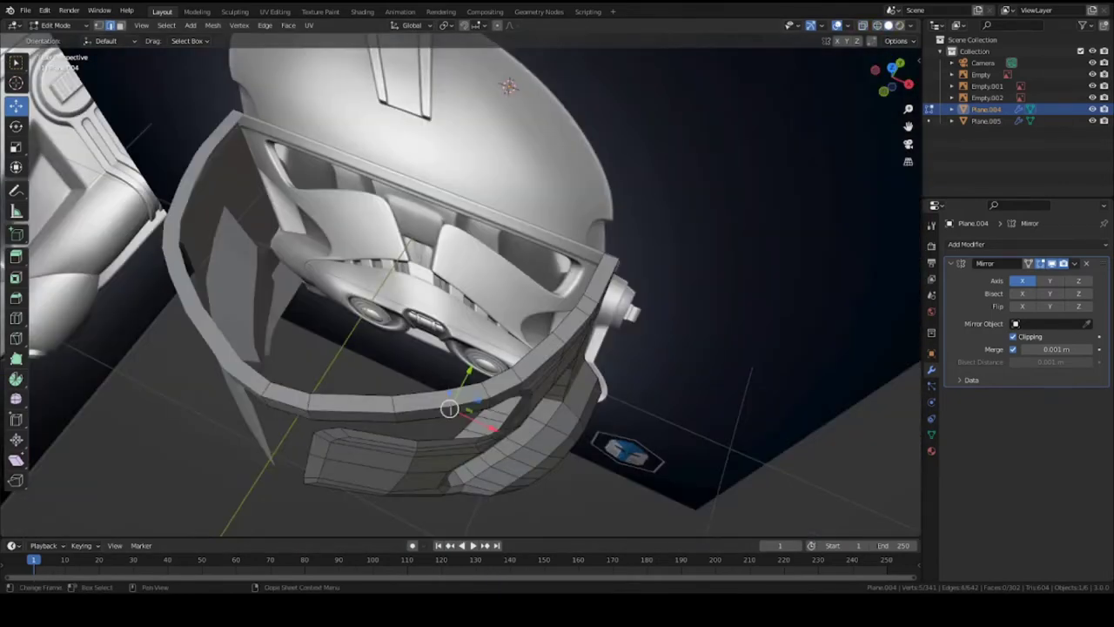
{"action": "middle_click_drag", "start_coordinate": [380, 446], "coordinate": [553, 427]}
{"action": "key", "text": "g"}
{"action": "key", "text": "y"}
{"action": "left_click", "coordinate": [397, 419]}
{"action": "key", "text": "a"}
{"action": "key", "text": "g"}
{"action": "key", "text": "y"}
{"action": "left_click", "coordinate": [435, 409]}
Make a further Y adjustment to the brim geometry and return to Object Mode in the right side view.
{"action": "key", "text": "Tab"}
{"action": "key", "text": "Tab"}
{"action": "key", "text": "a"}
{"action": "left_click", "coordinate": [459, 431]}
{"action": "key", "text": "g"}
{"action": "key", "text": "y"}
{"action": "left_click", "coordinate": [557, 428]}
{"action": "key", "text": "Tab"}
{"action": "key", "text": "KP_3"}
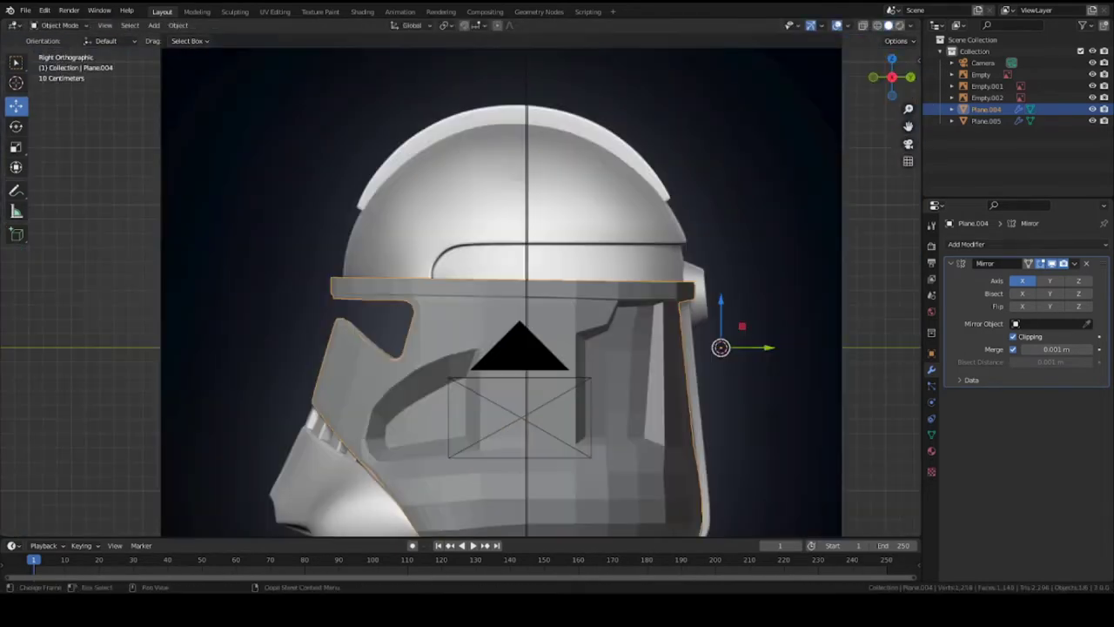
Snap the 3D cursor to the brim's selected edge loop in Edit Mode.
{"action": "middle_click_drag", "start_coordinate": [459, 352], "coordinate": [427, 398]}
{"action": "key", "text": "Tab"}
{"action": "left_click", "coordinate": [452, 355], "text": "alt"}
{"action": "key", "text": "shift+s"}
{"action": "left_click", "coordinate": [558, 438]}
Use the brim's centre-line vertices to snap the 3D cursor to the helmet's middle, and return to Object Mode.
{"action": "scroll", "coordinate": [561, 394], "scroll_direction": "down", "scroll_amount": 2}
{"action": "scroll", "coordinate": [538, 228], "scroll_direction": "up", "scroll_amount": 3}
{"action": "key", "text": "1"}
{"action": "left_click", "coordinate": [586, 84]}
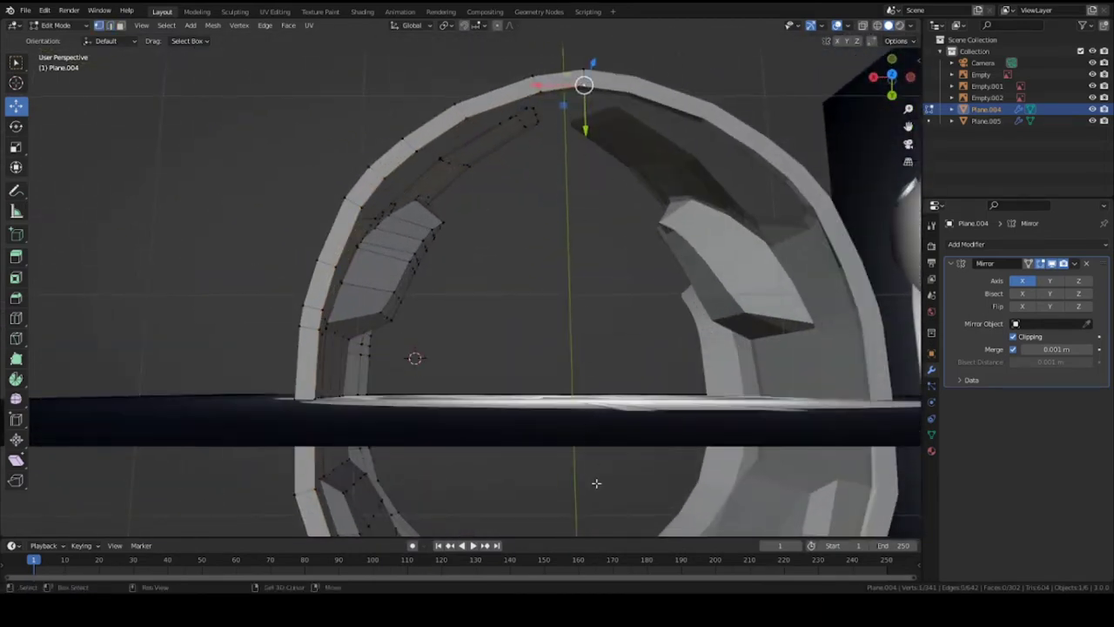
{"action": "middle_click_drag", "start_coordinate": [594, 480], "coordinate": [524, 412]}
{"action": "key", "text": "shift+s"}
{"action": "left_click", "coordinate": [543, 372]}
{"action": "scroll", "coordinate": [514, 343], "scroll_direction": "down", "scroll_amount": 3}
{"action": "middle_click_drag", "start_coordinate": [513, 305], "coordinate": [453, 313]}
{"action": "key", "text": "Tab"}
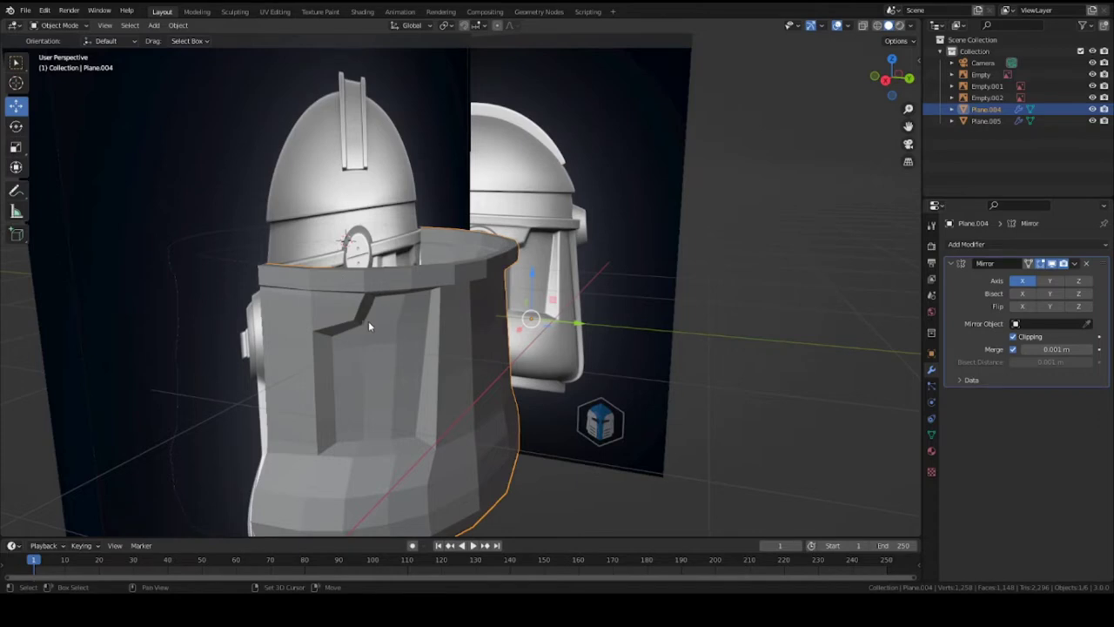
Add a UV Sphere at the 3D cursor, enlarge it, and stretch it along Y by about 1.07.
{"action": "key", "text": "shift+a"}
{"action": "mouse_move", "coordinate": [376, 319]}
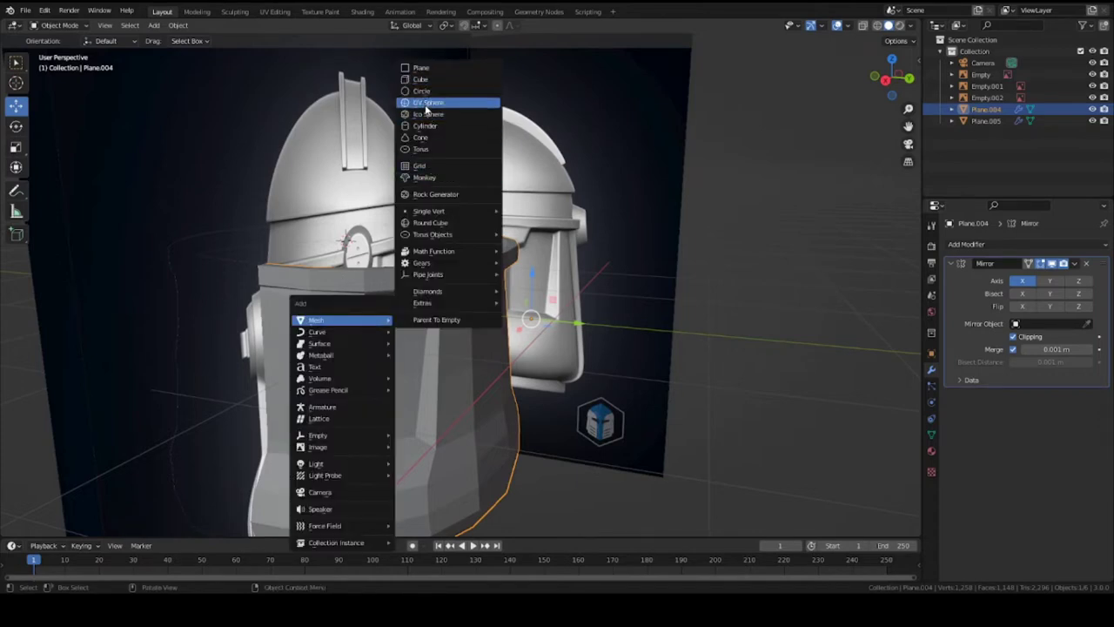
{"action": "left_click", "coordinate": [424, 102]}
{"action": "key", "text": "KP_3"}
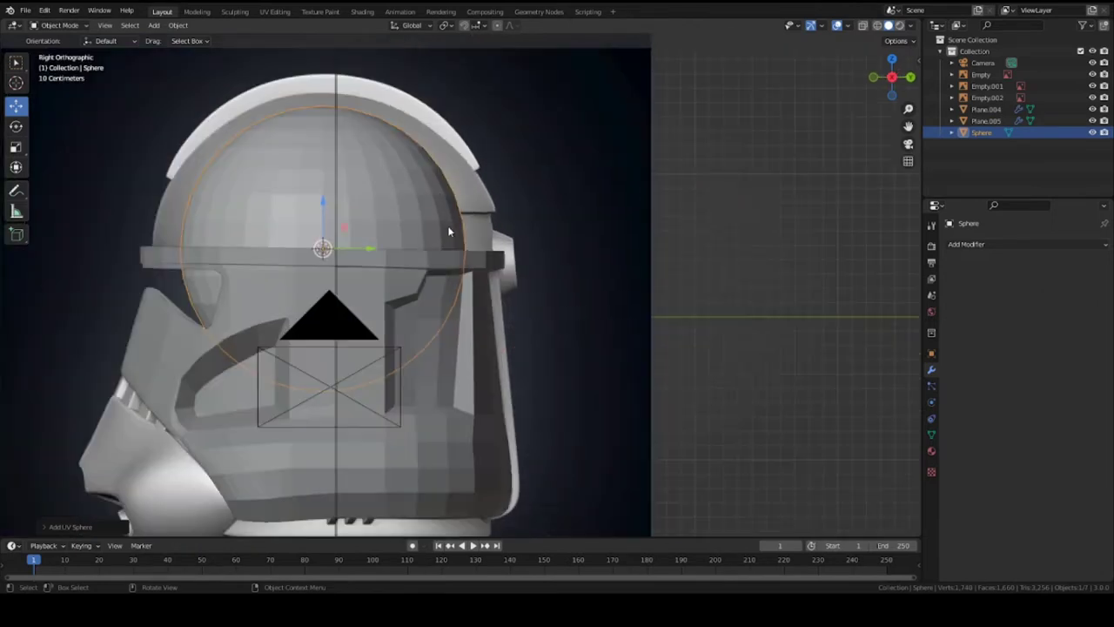
{"action": "key", "text": "s"}
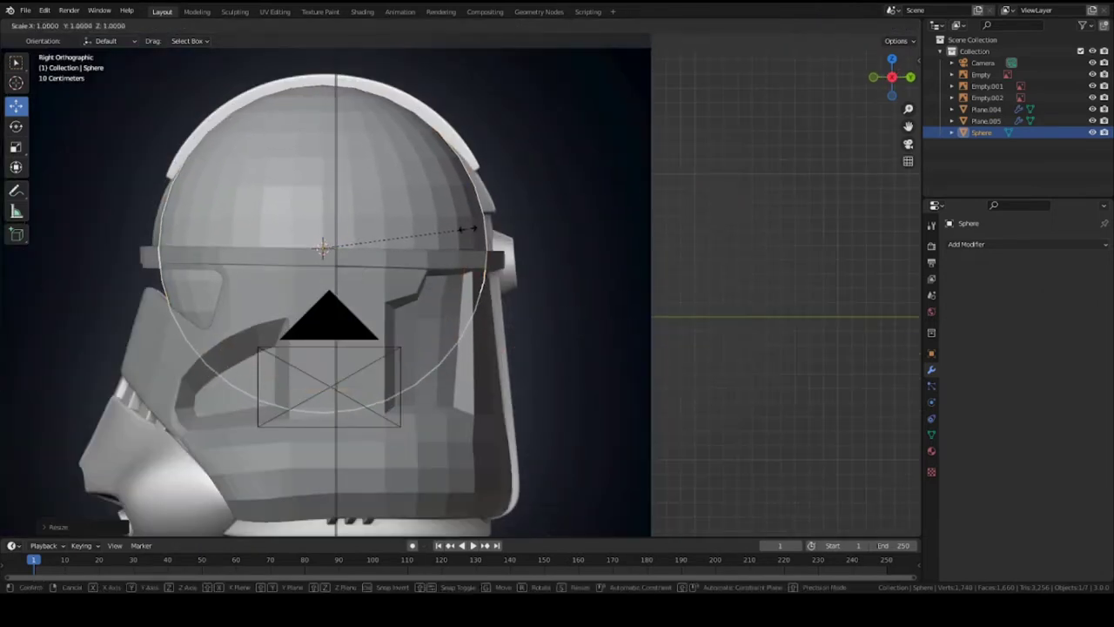
{"action": "key", "text": "y"}
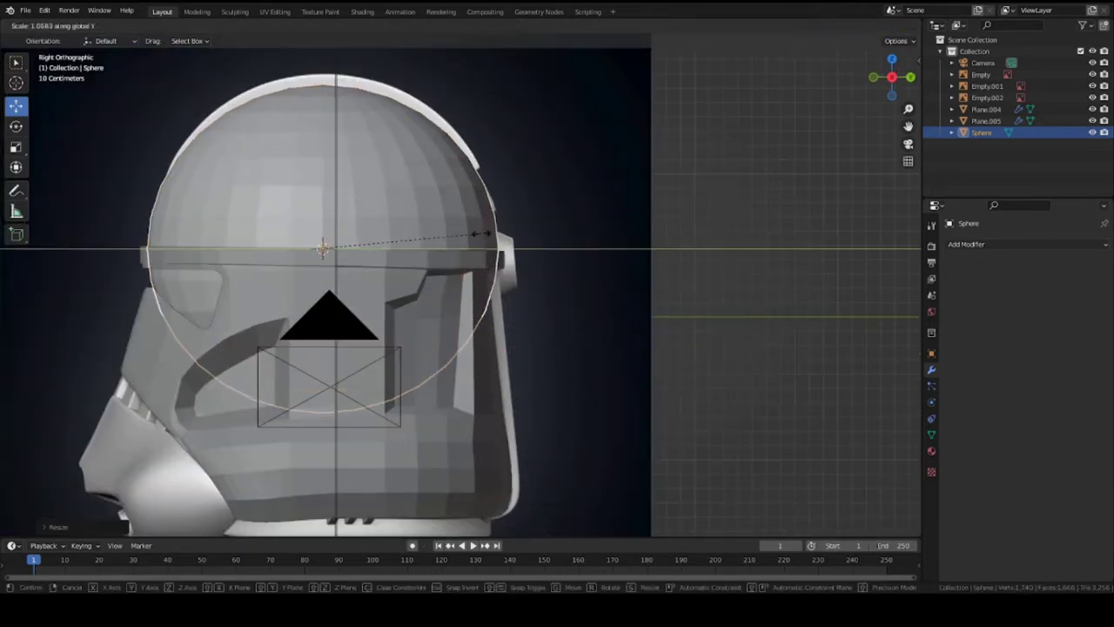
{"action": "left_click", "coordinate": [473, 234]}
Shift the sphere along Y and rescale it along Y against the side reference in wireframe shading.
{"action": "key", "text": "z"}
{"action": "left_click", "coordinate": [395, 240]}
{"action": "key", "text": "g"}
{"action": "key", "text": "y"}
{"action": "left_click", "coordinate": [442, 236]}
{"action": "key", "text": "s"}
{"action": "key", "text": "y"}
{"action": "left_click", "coordinate": [555, 259]}
Fine-tune the sphere's Z and Y position and its Y length to match the dome outline in the side reference.
{"action": "key", "text": "g"}
{"action": "key", "text": "z"}
{"action": "left_click", "coordinate": [552, 265]}
{"action": "key", "text": "g"}
{"action": "key", "text": "y"}
{"action": "left_click", "coordinate": [547, 267]}
{"action": "key", "text": "s"}
{"action": "key", "text": "y"}
{"action": "left_click", "coordinate": [594, 272]}
{"action": "key", "text": "g"}
{"action": "key", "text": "y"}
{"action": "left_click", "coordinate": [597, 273]}
Narrow the sphere along X to about 0.98 to fit the front reference, and save the file.
{"action": "key", "text": "KP_1"}
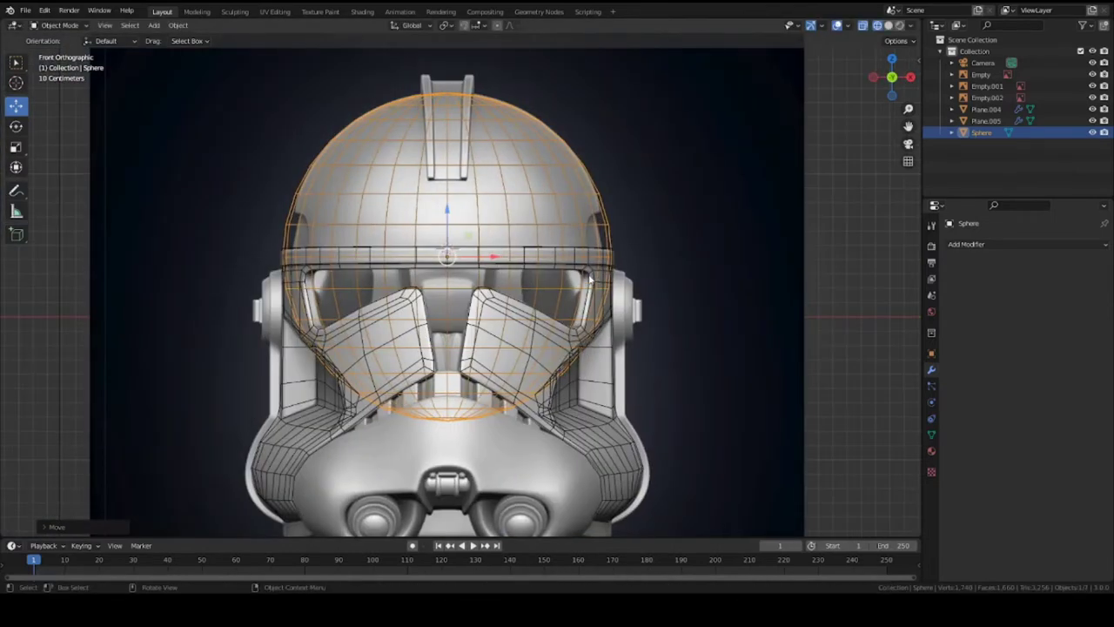
{"action": "key", "text": "s"}
{"action": "key", "text": "x"}
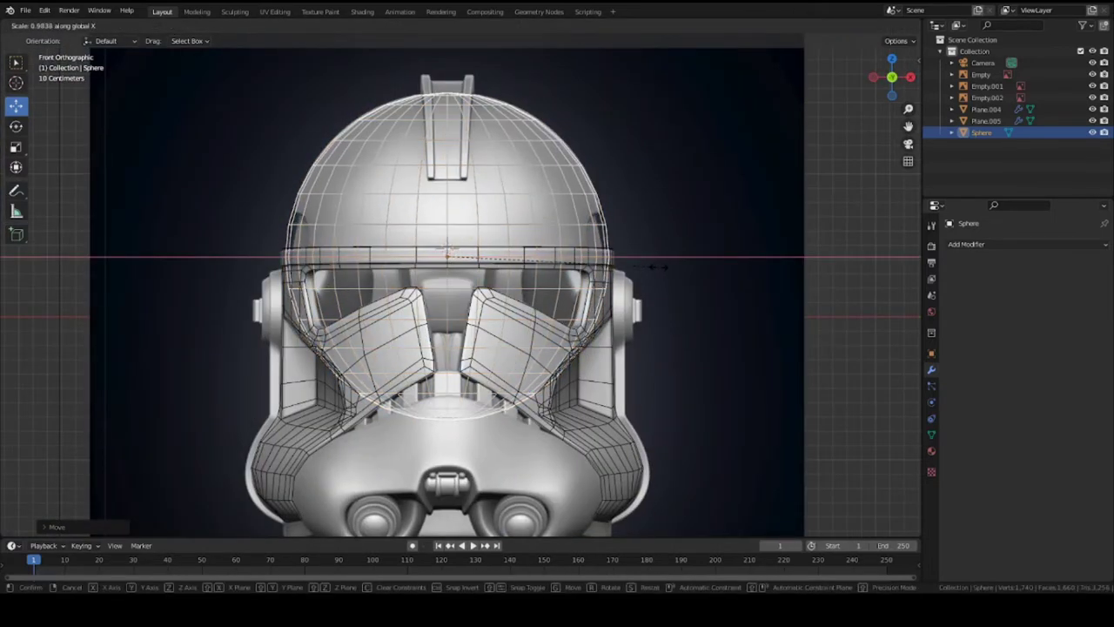
{"action": "left_click", "coordinate": [658, 268]}
{"action": "middle_click_drag", "start_coordinate": [650, 271], "coordinate": [479, 243]}
{"action": "scroll", "coordinate": [544, 266], "scroll_direction": "down", "scroll_amount": 4}
{"action": "key", "text": "ctrl+s"}
{"action": "scroll", "coordinate": [448, 249], "scroll_direction": "up", "scroll_amount": 4}
Delete all sphere faces in the lower half, below the brim line, to leave a dome, and save the file.
{"action": "key", "text": "shift+z"}
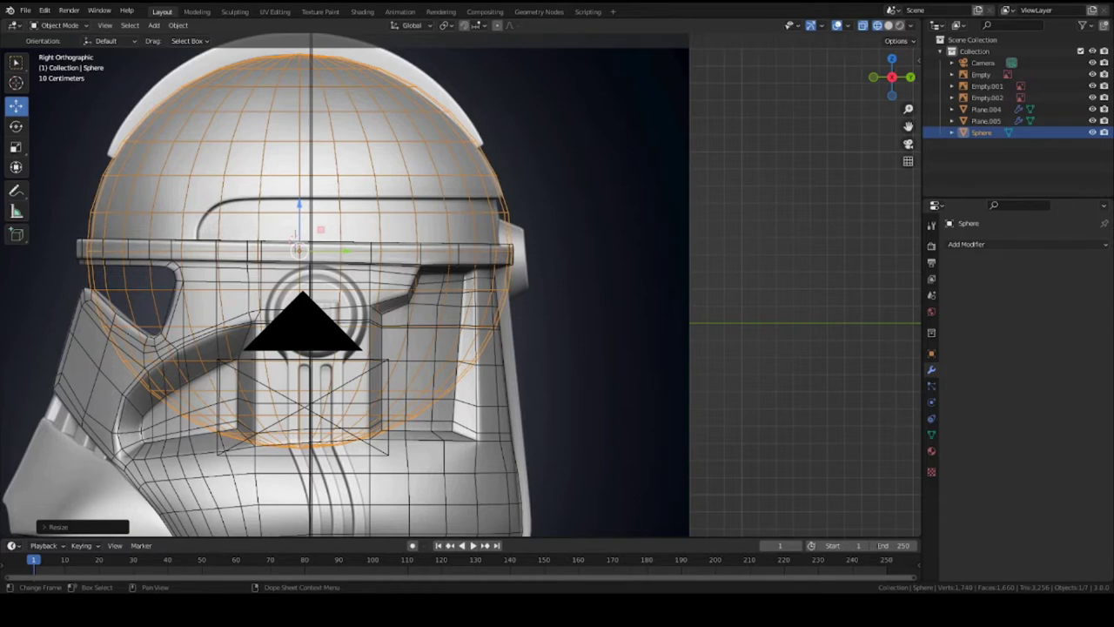
{"action": "middle_click_drag", "start_coordinate": [294, 235], "coordinate": [407, 244], "text": "shift"}
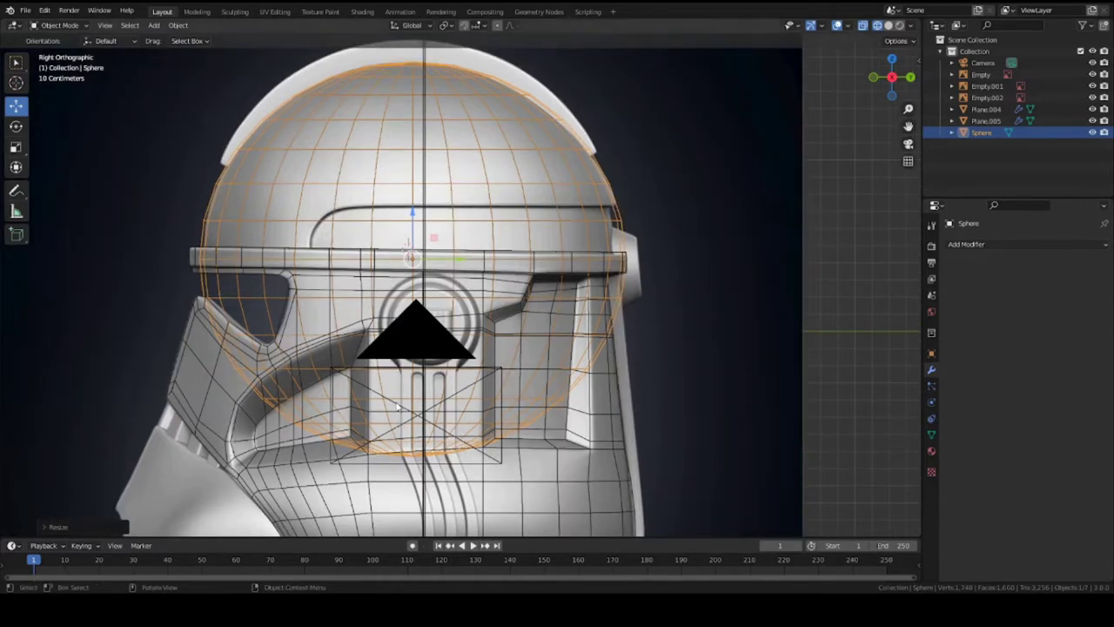
{"action": "key", "text": "Tab"}
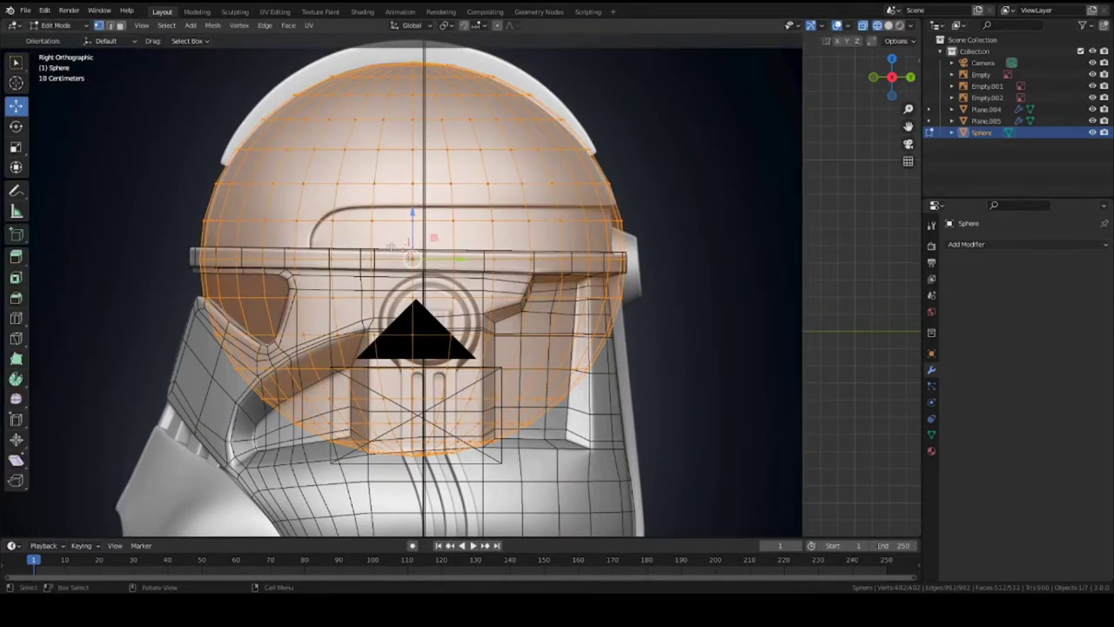
{"action": "key", "text": "3"}
{"action": "key", "text": "alt+a"}
{"action": "key", "text": "c"}
{"action": "scroll", "coordinate": [223, 319], "scroll_direction": "down", "scroll_amount": 4}
{"action": "key", "text": "Escape"}
{"action": "key", "text": "c"}
{"action": "mouse_move", "coordinate": [217, 296]}
{"action": "left_mouse_down"}
{"action": "mouse_move", "coordinate": [261, 322]}
{"action": "mouse_move", "coordinate": [470, 313]}
{"action": "mouse_move", "coordinate": [581, 336]}
{"action": "mouse_move", "coordinate": [248, 386]}
{"action": "left_mouse_up"}
{"action": "key", "text": "Escape"}
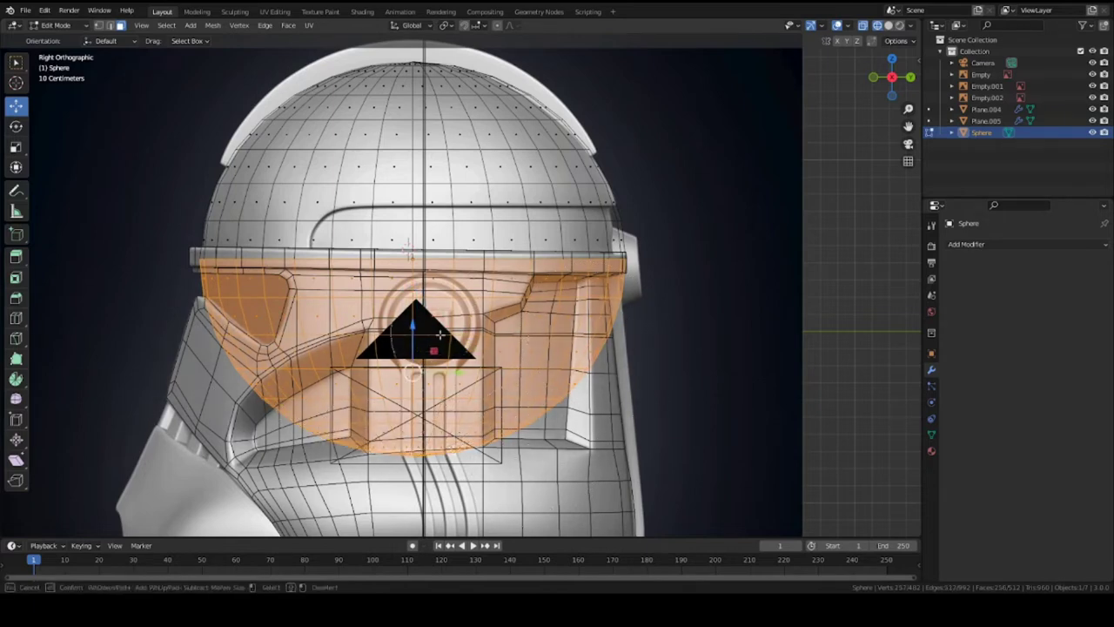
{"action": "key", "text": "x"}
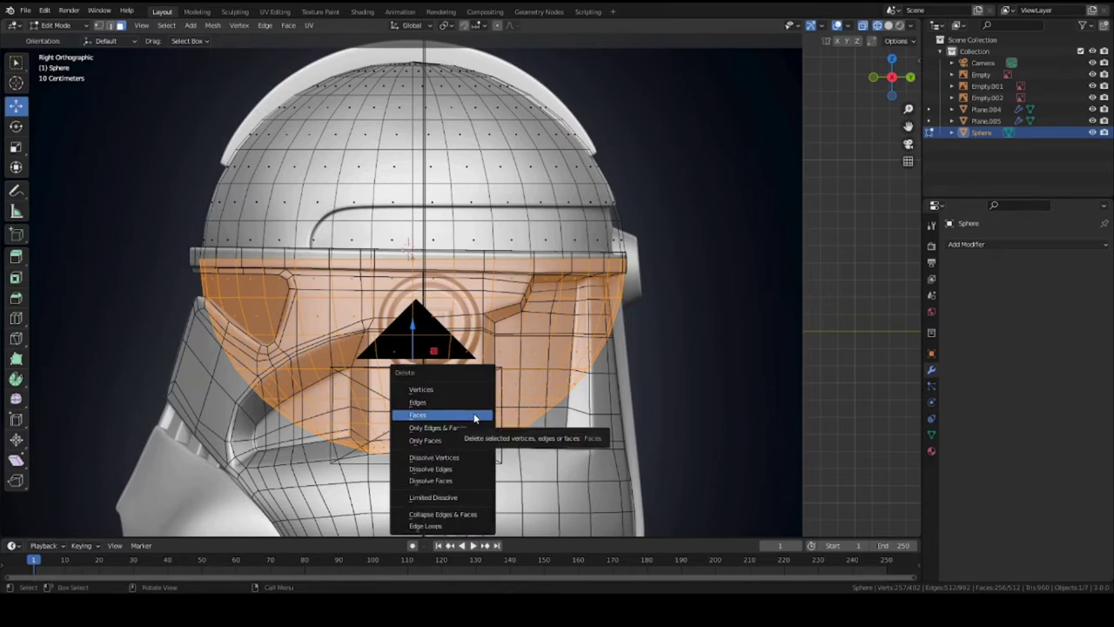
{"action": "left_click", "coordinate": [474, 417]}
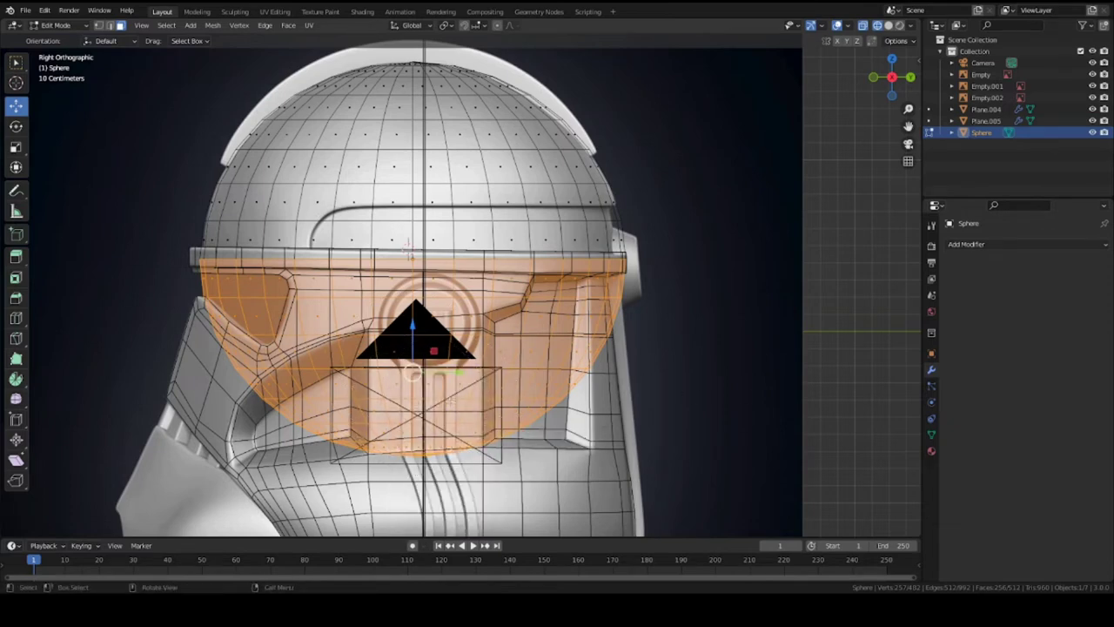
{"action": "key", "text": "x"}
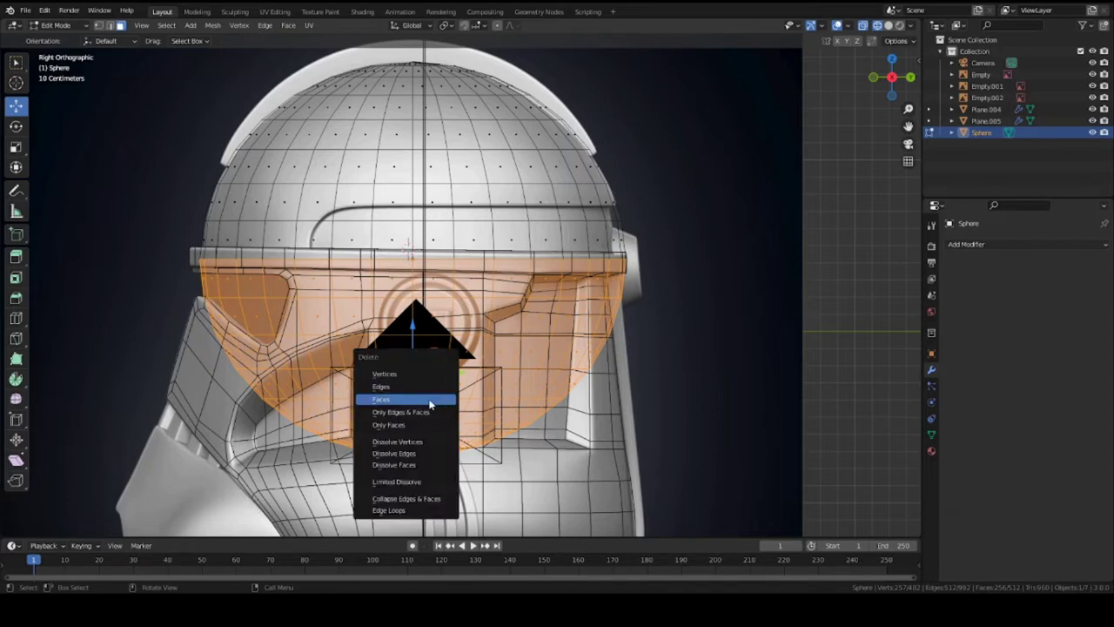
{"action": "left_click", "coordinate": [429, 398]}
{"action": "key", "text": "Tab"}
{"action": "key", "text": "shift+z"}
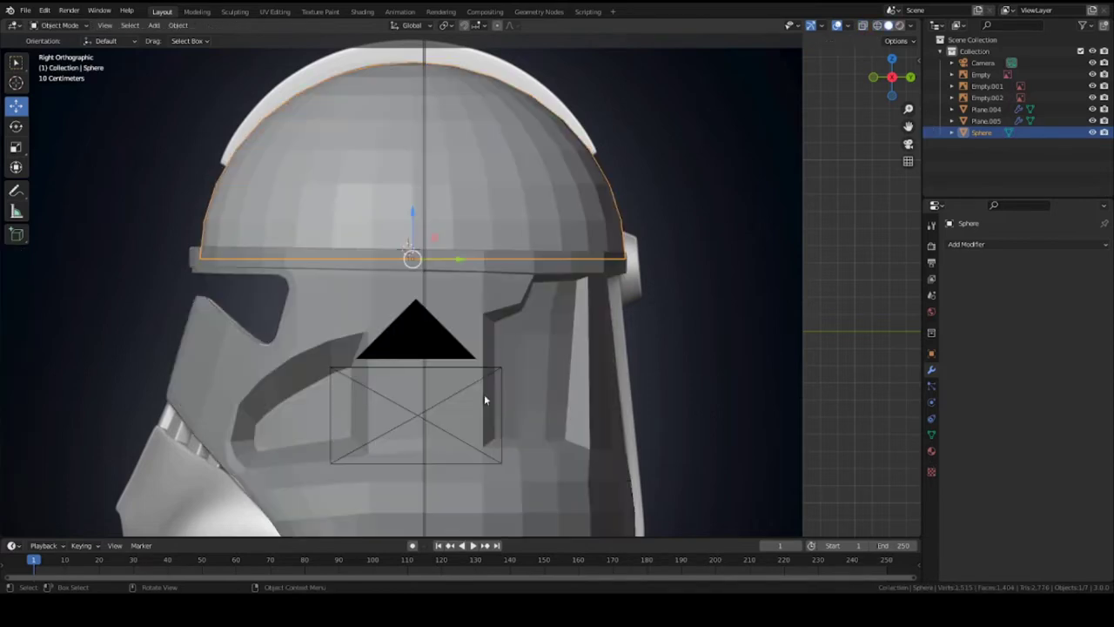
{"action": "key", "text": "ctrl+s"}
Add a Subdivision Surface modifier to the dome and raise its viewport level to 2.
{"action": "mouse_move", "coordinate": [348, 326]}
{"action": "middle_mouse_down"}
{"action": "mouse_move", "coordinate": [410, 375]}
{"action": "mouse_move", "coordinate": [324, 482]}
{"action": "mouse_move", "coordinate": [317, 509]}
{"action": "middle_mouse_up"}
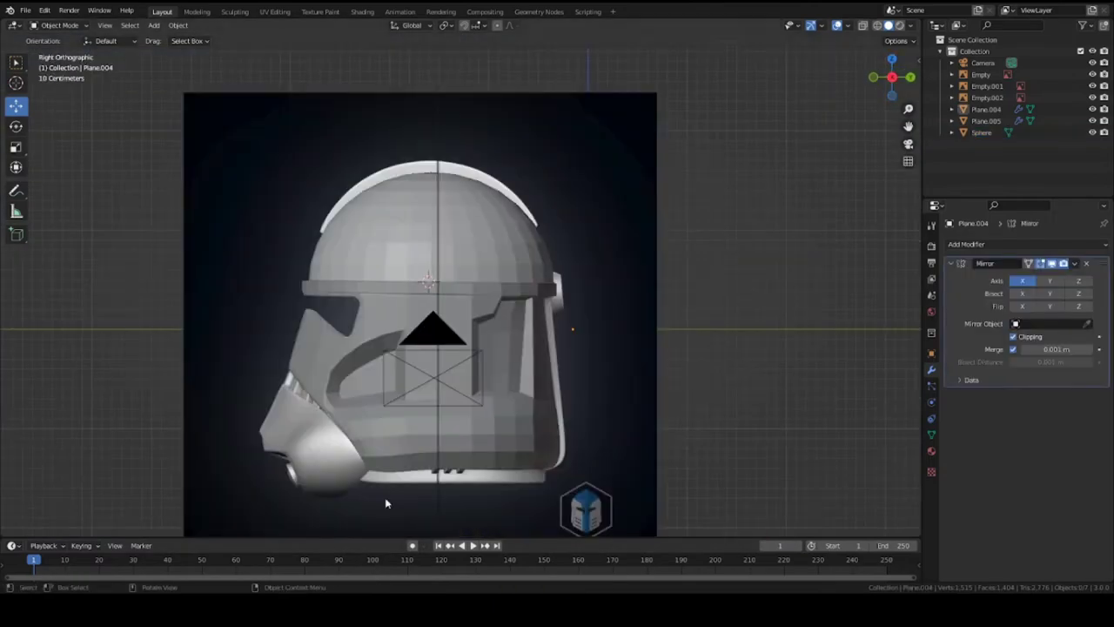
{"action": "scroll", "coordinate": [385, 497], "scroll_direction": "up", "scroll_amount": 4}
{"action": "mouse_move", "coordinate": [398, 368]}
{"action": "middle_mouse_down"}
{"action": "mouse_move", "coordinate": [477, 336]}
{"action": "mouse_move", "coordinate": [407, 366]}
{"action": "middle_mouse_up"}
{"action": "middle_click_drag", "start_coordinate": [640, 366], "coordinate": [509, 302]}
{"action": "left_click", "coordinate": [496, 347]}
{"action": "scroll", "coordinate": [496, 347], "scroll_direction": "down", "scroll_amount": 4}
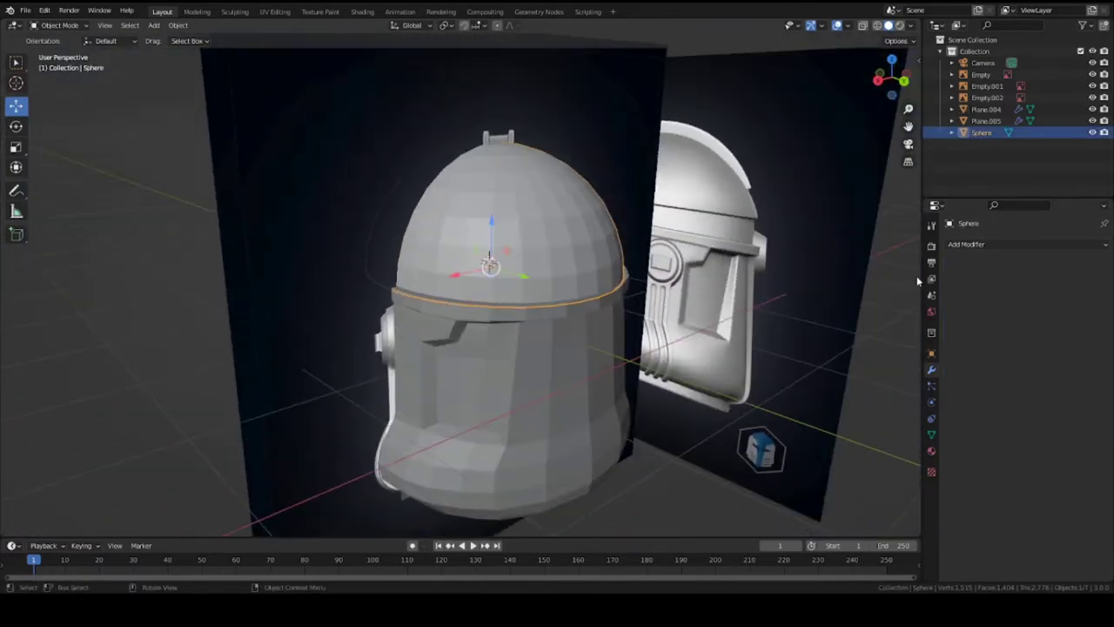
{"action": "left_click", "coordinate": [968, 244]}
{"action": "left_click", "coordinate": [893, 456]}
{"action": "scroll", "coordinate": [605, 339], "scroll_direction": "up", "scroll_amount": 4}
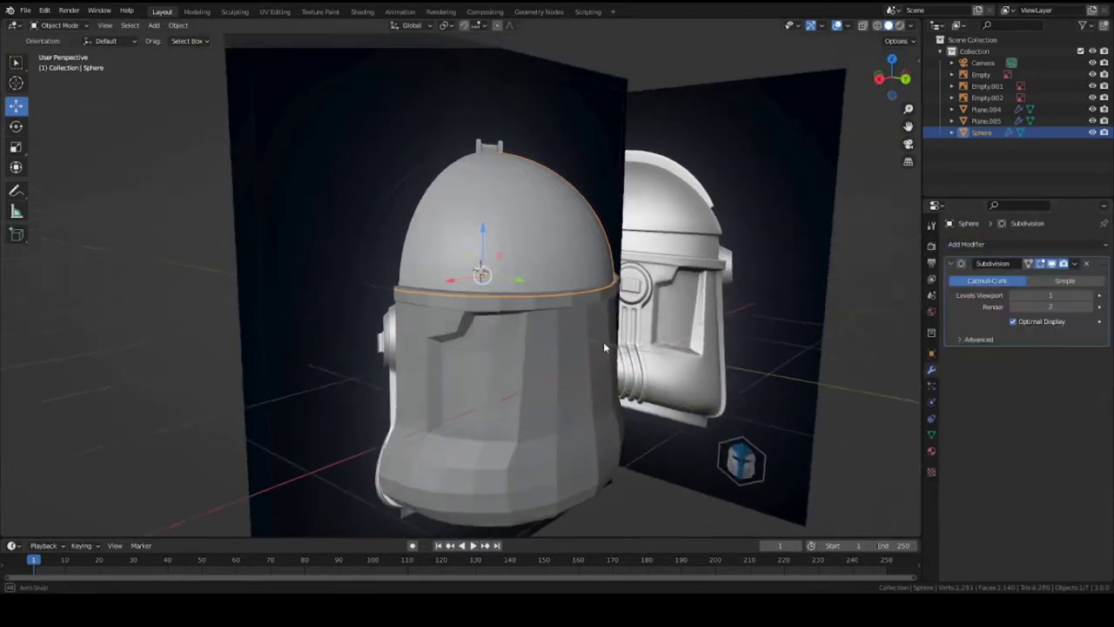
{"action": "left_click", "coordinate": [1089, 296]}
{"action": "scroll", "coordinate": [688, 314], "scroll_direction": "down", "scroll_amount": 3}
{"action": "middle_click_drag", "start_coordinate": [644, 310], "coordinate": [610, 353]}
Shade the dome smooth, apply its Subdivision modifier, and save the file.
{"action": "right_click", "coordinate": [503, 237]}
{"action": "left_click", "coordinate": [500, 235]}
{"action": "middle_click_drag", "start_coordinate": [568, 262], "coordinate": [507, 246]}
{"action": "left_click", "coordinate": [1073, 264]}
{"action": "left_click", "coordinate": [1054, 278]}
{"action": "middle_click_drag", "start_coordinate": [435, 287], "coordinate": [556, 310]}
{"action": "key", "text": "ctrl+s"}
In the right-side wireframe view, select the dome's horizontal edge loop that runs along the reference groove.
{"action": "key", "text": "KP_3"}
{"action": "scroll", "coordinate": [597, 275], "scroll_direction": "up", "scroll_amount": 2}
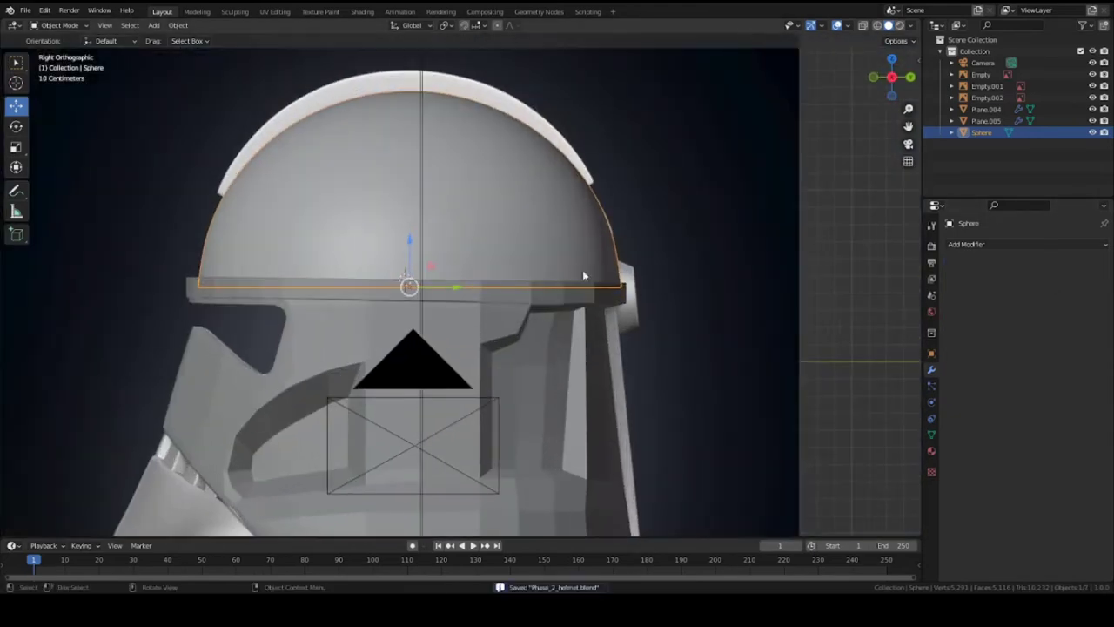
{"action": "key", "text": "shift+z"}
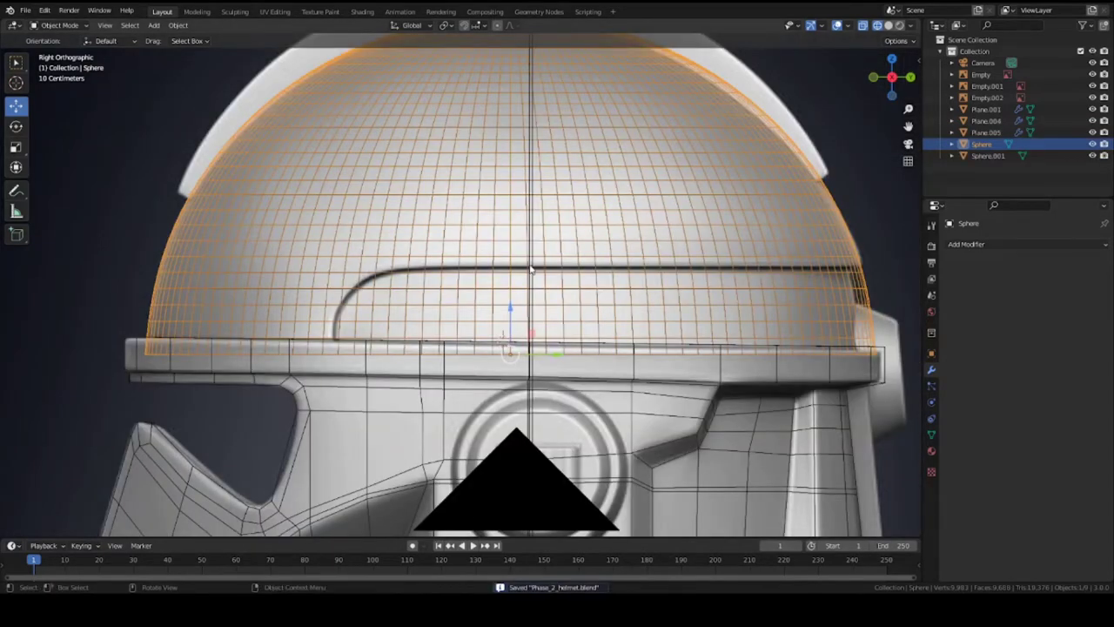
{"action": "key", "text": "Tab"}
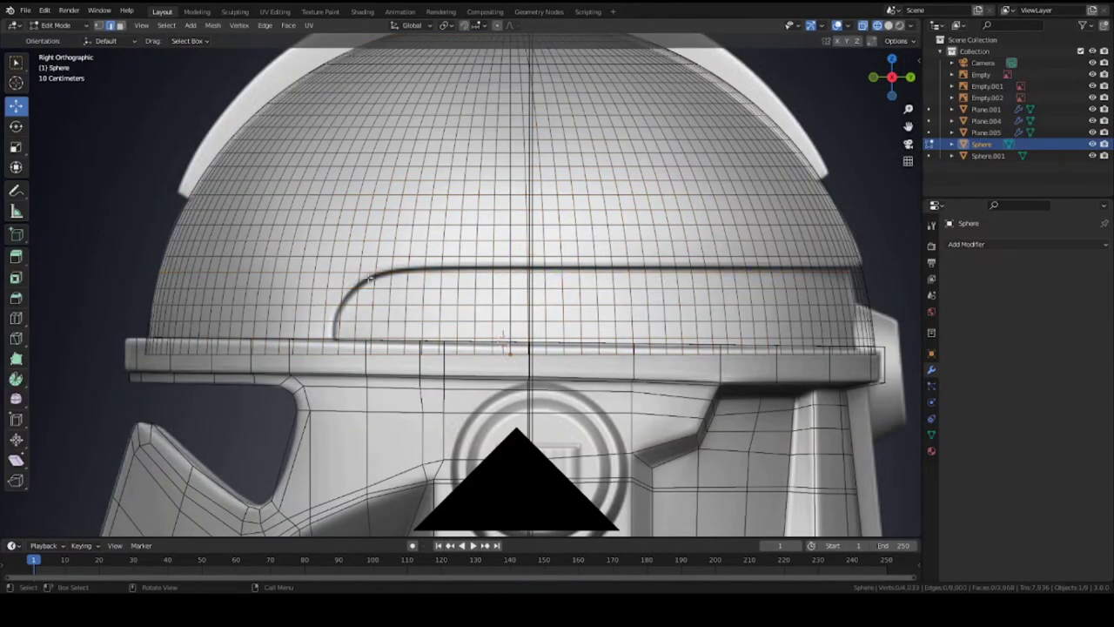
{"action": "left_click", "coordinate": [368, 274], "text": "alt"}
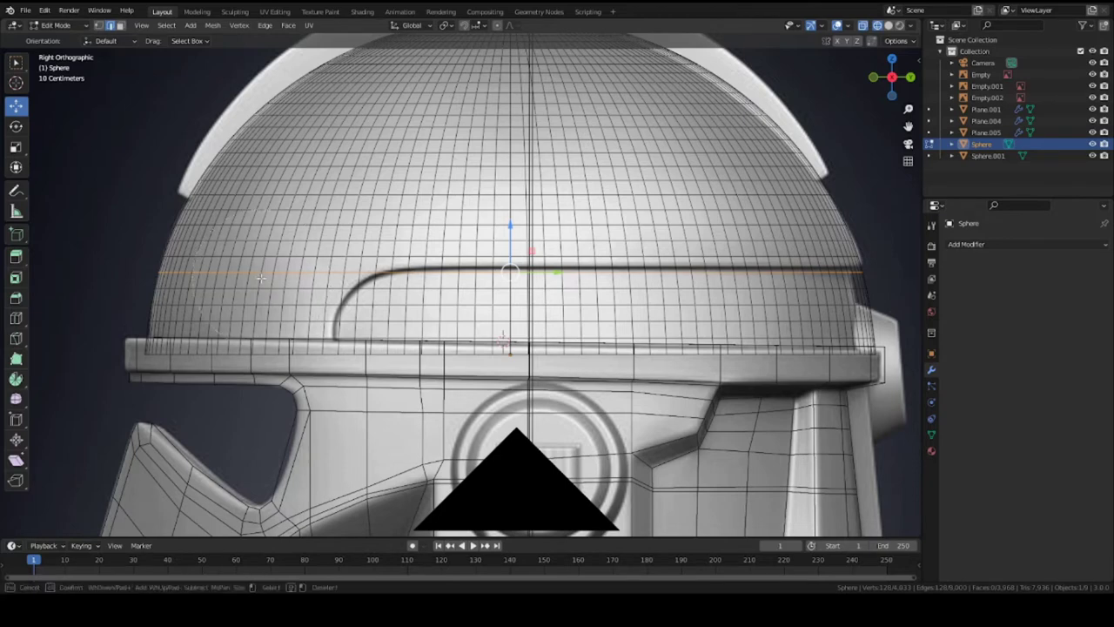
Deselect the front part of the loop, keeping the edges from the groove's front bend to the back, and save the file.
{"action": "left_click_drag", "start_coordinate": [248, 276], "coordinate": [195, 277]}
{"action": "right_click", "coordinate": [195, 277]}
{"action": "key", "text": "ctrl+z"}
{"action": "key", "text": "c"}
{"action": "middle_click_drag", "start_coordinate": [269, 275], "coordinate": [198, 273]}
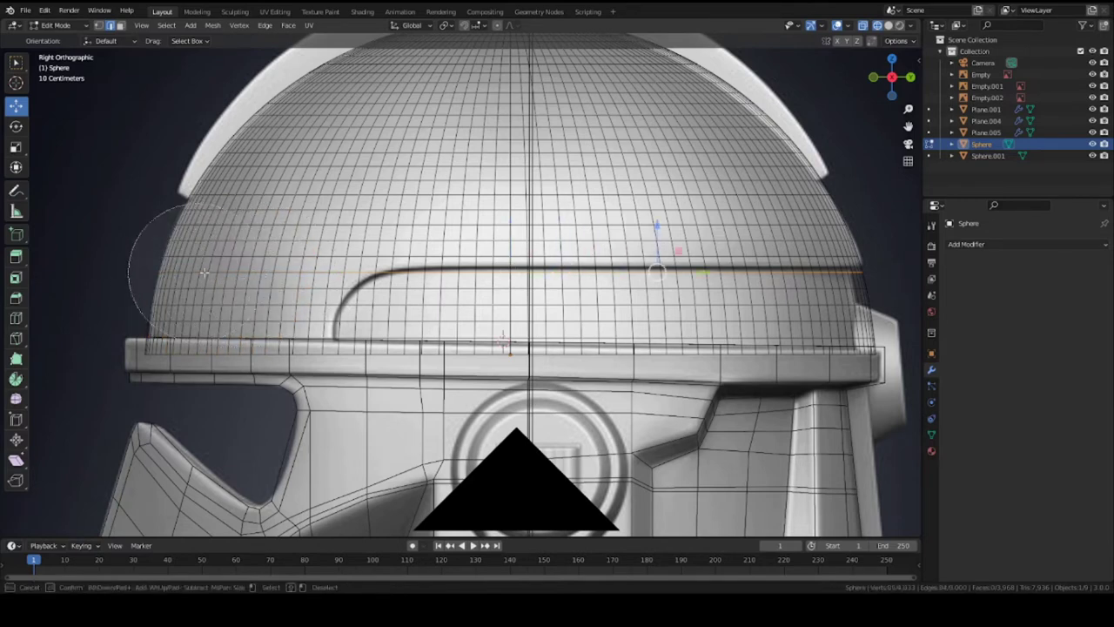
{"action": "middle_click", "coordinate": [274, 274]}
{"action": "right_click", "coordinate": [277, 274]}
{"action": "key", "text": "ctrl+s"}
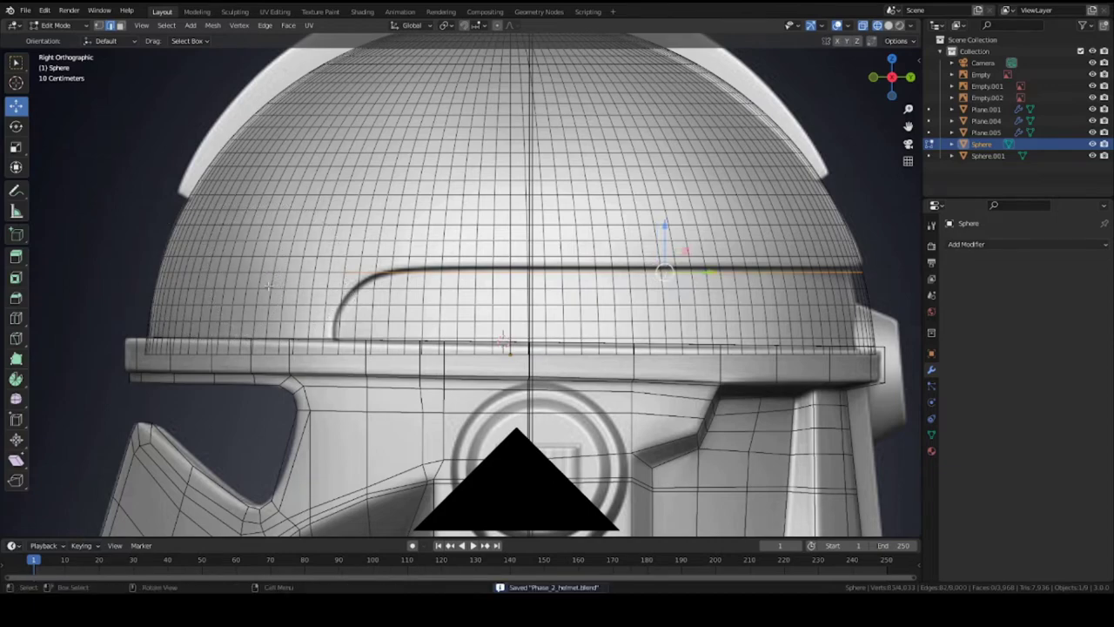
Duplicate the selected groove edges in place and separate the copy into its own object.
{"action": "scroll", "coordinate": [259, 285], "scroll_direction": "down", "scroll_amount": 4}
{"action": "middle_click_drag", "start_coordinate": [259, 285], "coordinate": [497, 298]}
{"action": "scroll", "coordinate": [497, 299], "scroll_direction": "up", "scroll_amount": 4}
{"action": "scroll", "coordinate": [490, 296], "scroll_direction": "down", "scroll_amount": 4}
{"action": "key", "text": "KP_3"}
{"action": "scroll", "coordinate": [453, 319], "scroll_direction": "up", "scroll_amount": 4}
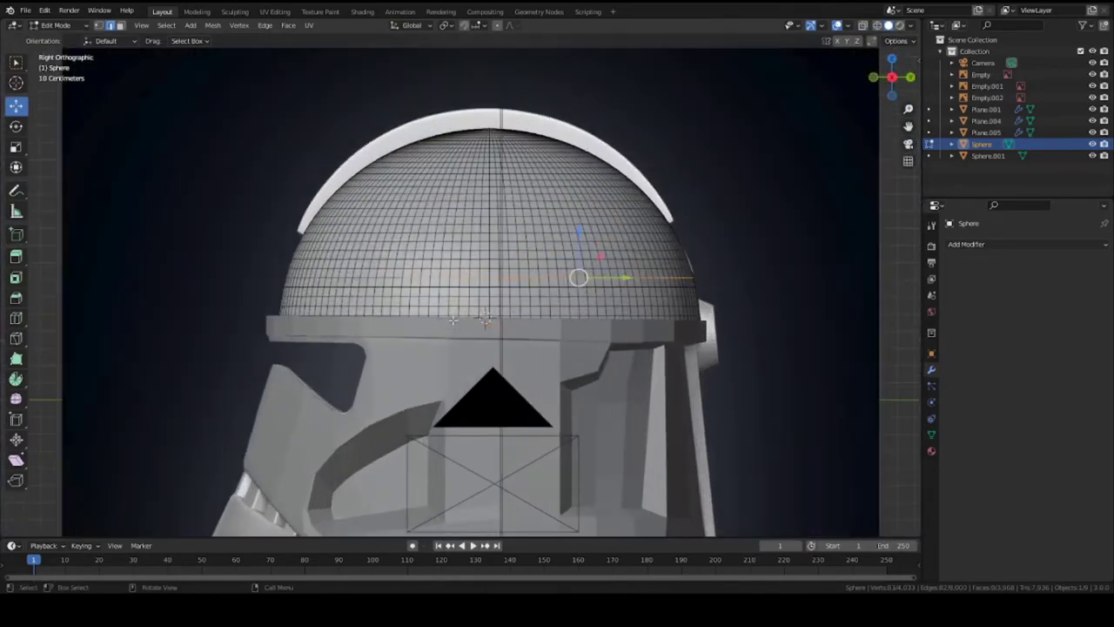
{"action": "scroll", "coordinate": [538, 311], "scroll_direction": "up", "scroll_amount": 4}
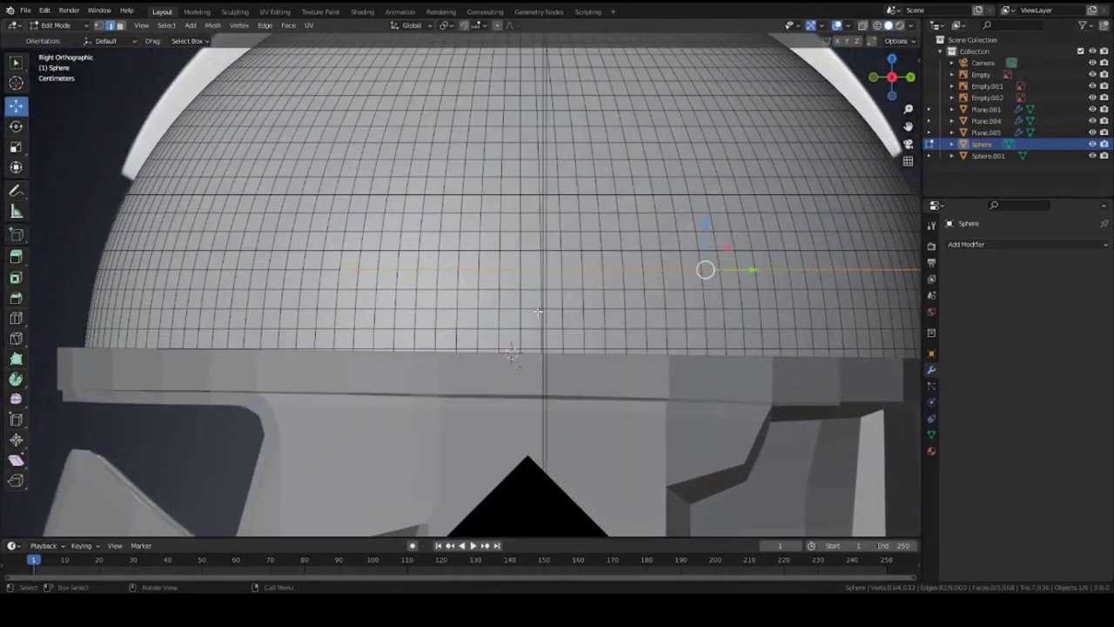
{"action": "key", "text": "shift+d"}
{"action": "right_click", "coordinate": [581, 326]}
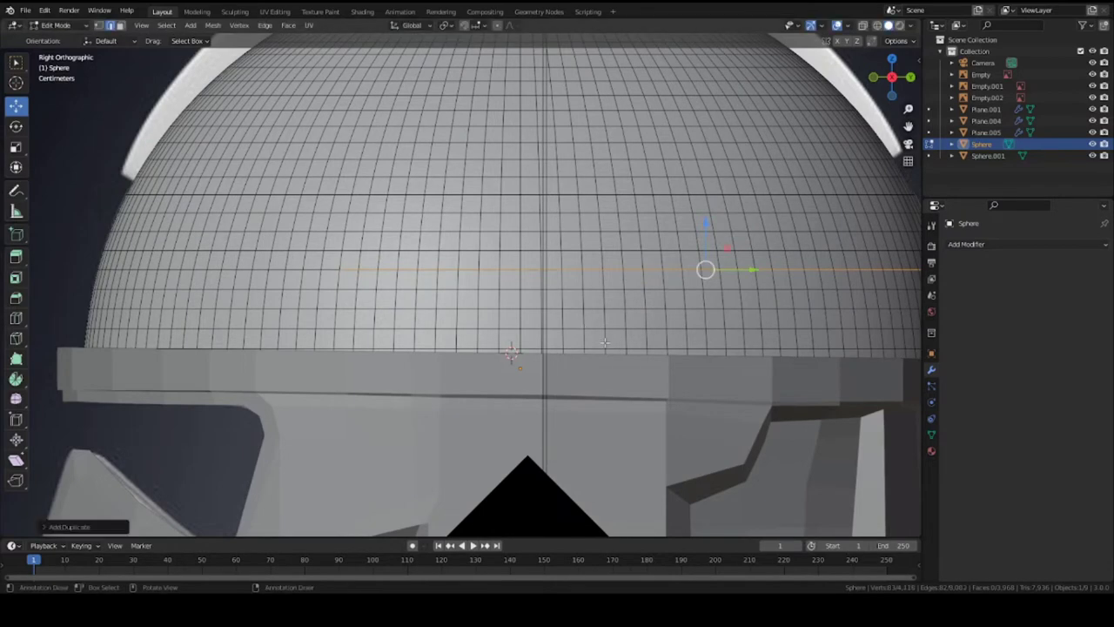
{"action": "key", "text": "p"}
{"action": "left_click", "coordinate": [593, 349]}
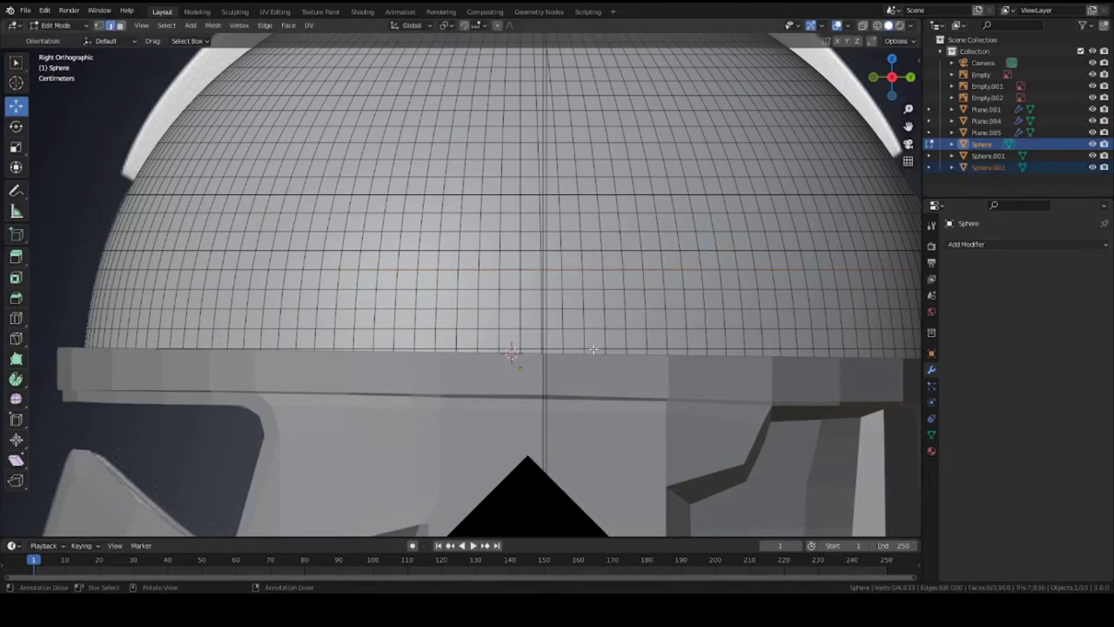
Select the separated edge strip as an object, save the file, and check the strip around the dome.
{"action": "key", "text": "Tab"}
{"action": "left_click", "coordinate": [565, 271]}
{"action": "scroll", "coordinate": [558, 300], "scroll_direction": "down", "scroll_amount": 5}
{"action": "key", "text": "ctrl+s"}
{"action": "scroll", "coordinate": [557, 304], "scroll_direction": "up", "scroll_amount": 2}
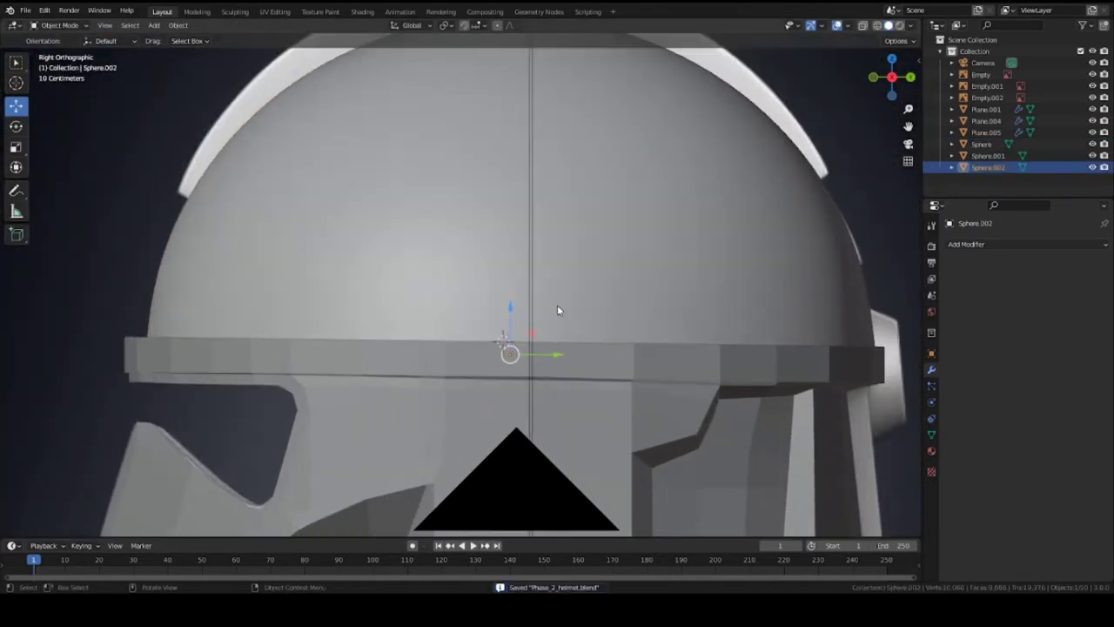
{"action": "middle_click_drag", "start_coordinate": [556, 303], "coordinate": [617, 323]}
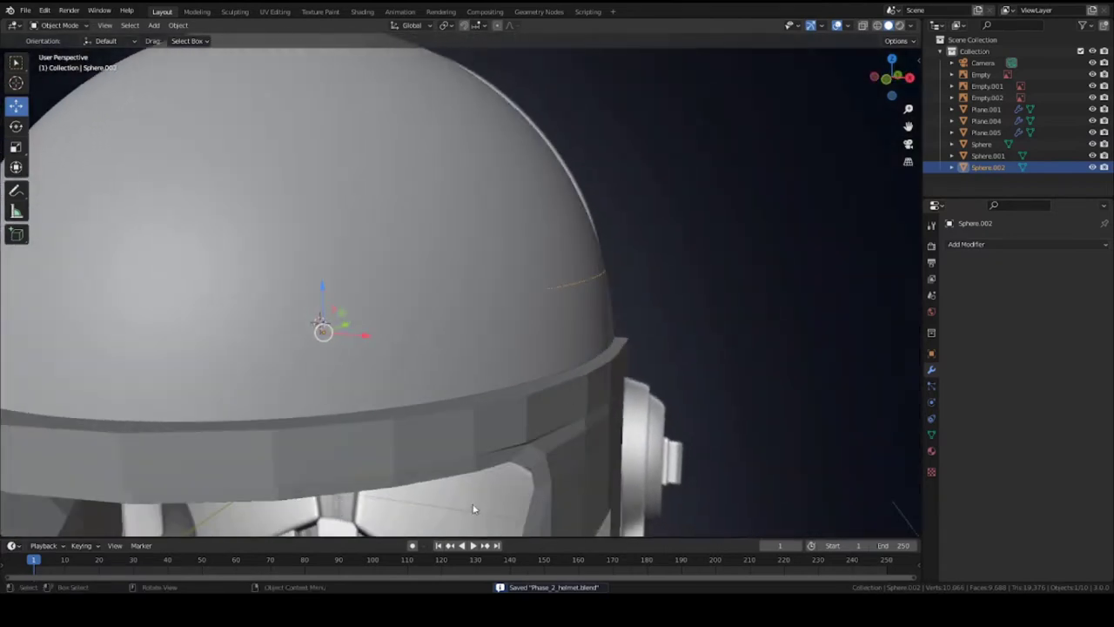
{"action": "middle_click_drag", "start_coordinate": [462, 507], "coordinate": [499, 423]}
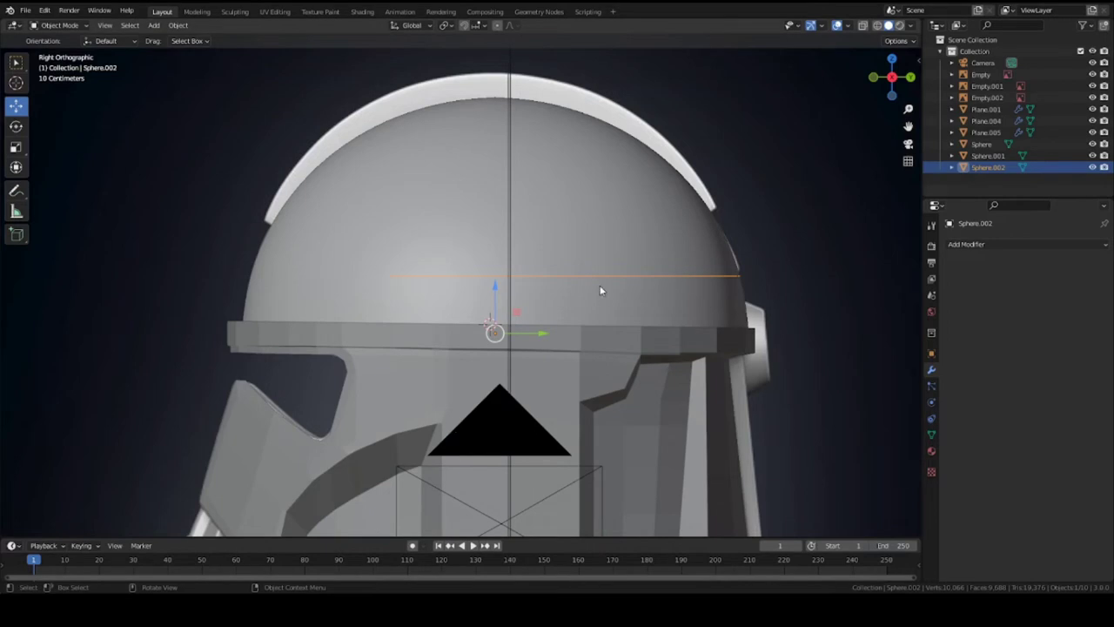
Scale the whole edge strip up slightly, starting with about 1.02, and move it onto the reference groove line.
{"action": "key", "text": "Tab"}
{"action": "left_click", "coordinate": [530, 276], "text": "alt"}
{"action": "scroll", "coordinate": [603, 305], "scroll_direction": "up", "scroll_amount": 1}
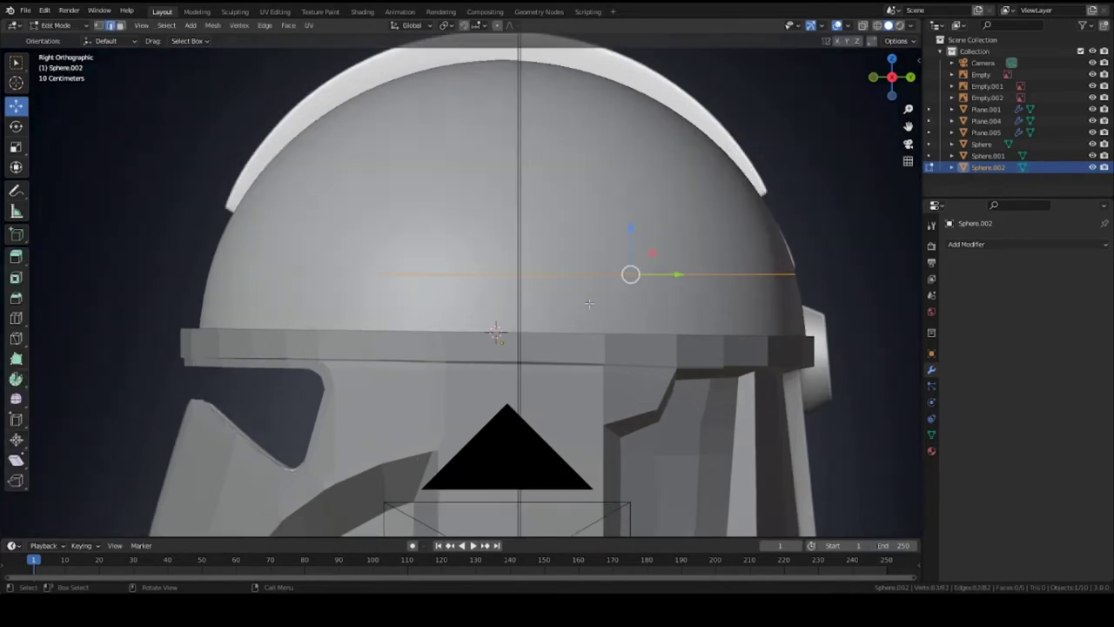
{"action": "key", "text": "s"}
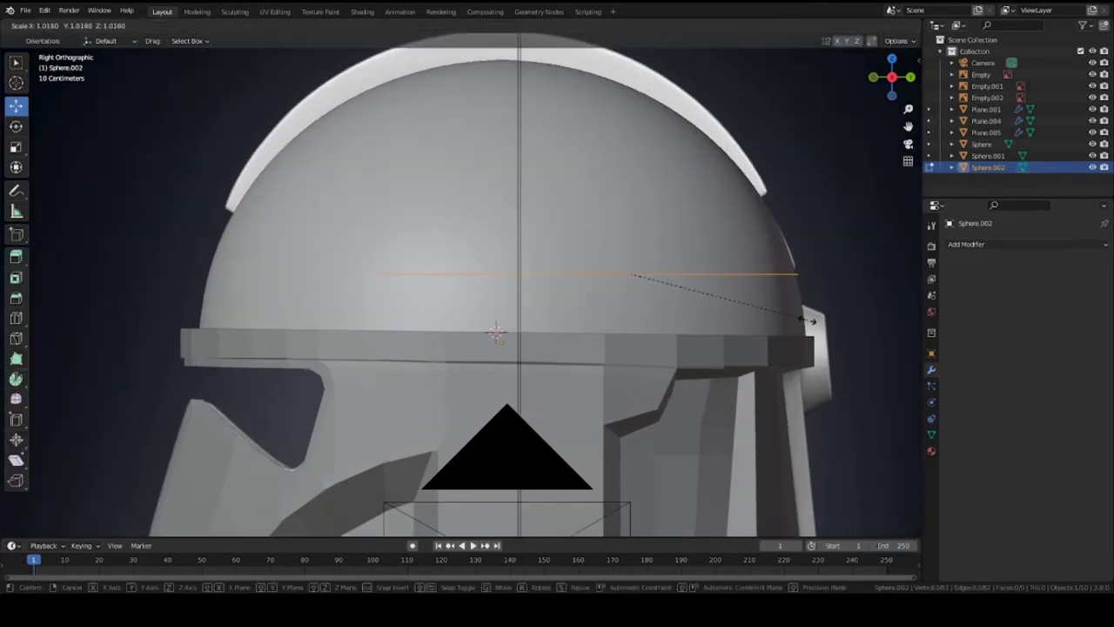
{"action": "left_click", "coordinate": [811, 320]}
{"action": "key", "text": "g"}
{"action": "key", "text": "y"}
{"action": "key", "text": "z"}
{"action": "left_click", "coordinate": [750, 325]}
{"action": "key", "text": "s"}
{"action": "left_click", "coordinate": [811, 338]}
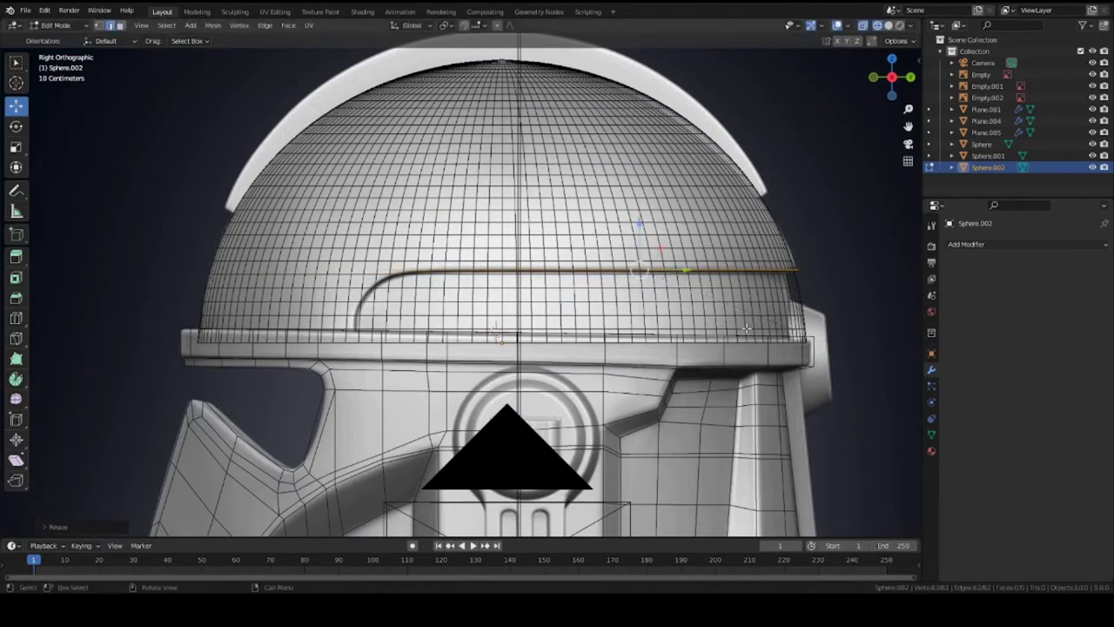
In the back view, delete the vertices of the edge strip's negative X half.
{"action": "key", "text": "KP_1"}
{"action": "middle_click_drag", "start_coordinate": [623, 340], "coordinate": [588, 365]}
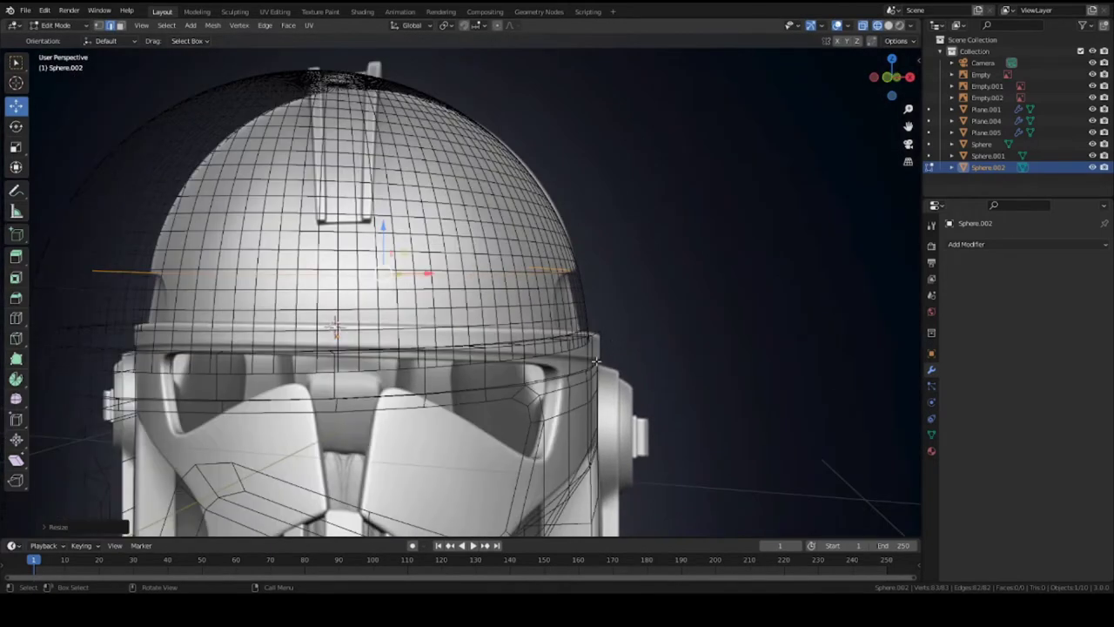
{"action": "key", "text": "KP_1"}
{"action": "key", "text": "ctrl+KP_1"}
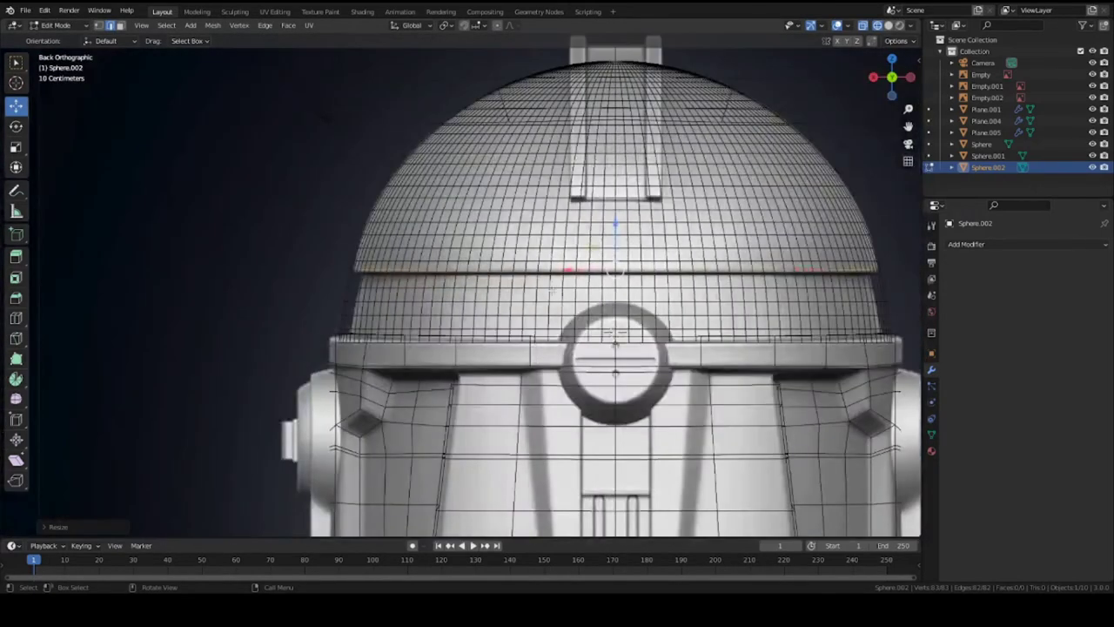
{"action": "scroll", "coordinate": [562, 289], "scroll_direction": "up", "scroll_amount": 3}
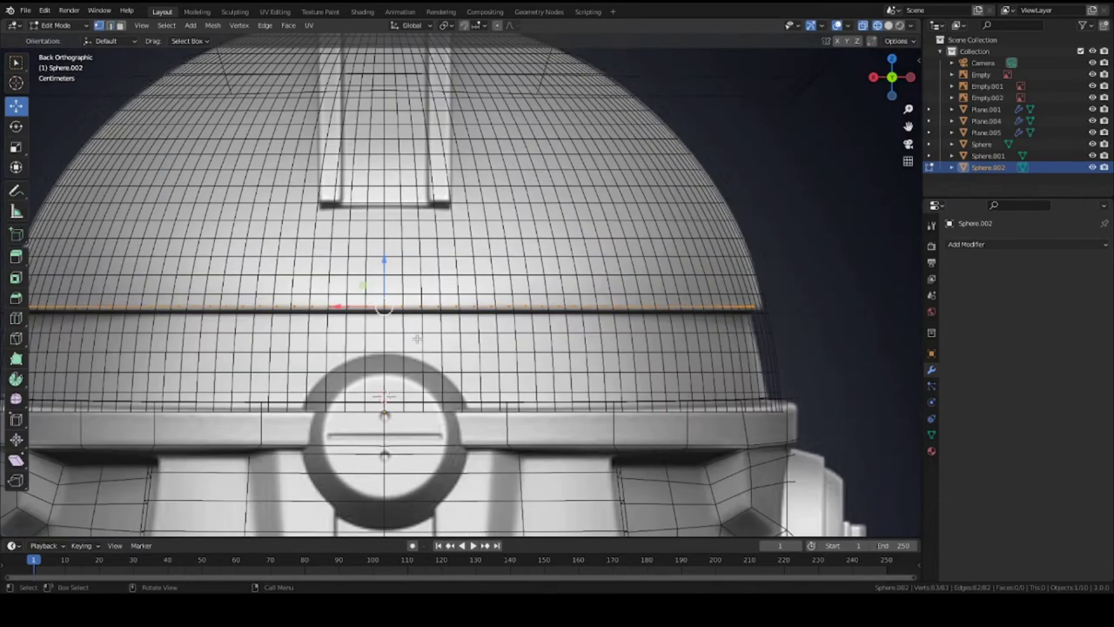
{"action": "scroll", "coordinate": [417, 338], "scroll_direction": "down", "scroll_amount": 1}
{"action": "key", "text": "c"}
{"action": "left_click_drag", "start_coordinate": [470, 294], "coordinate": [691, 301]}
{"action": "right_click", "coordinate": [487, 296]}
{"action": "key", "text": "x"}
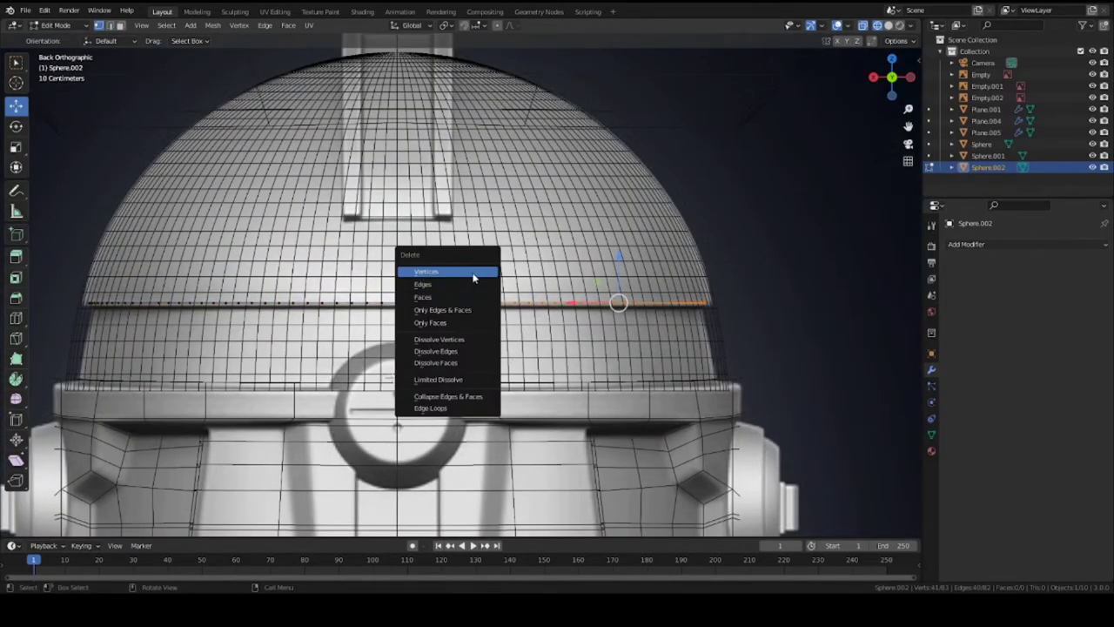
{"action": "left_click", "coordinate": [480, 271]}
Add a Mirror modifier on the X axis to the edge strip with Clipping enabled, and save the file.
{"action": "scroll", "coordinate": [480, 271], "scroll_direction": "down", "scroll_amount": 3}
{"action": "key", "text": "Tab"}
{"action": "scroll", "coordinate": [461, 317], "scroll_direction": "up", "scroll_amount": 2}
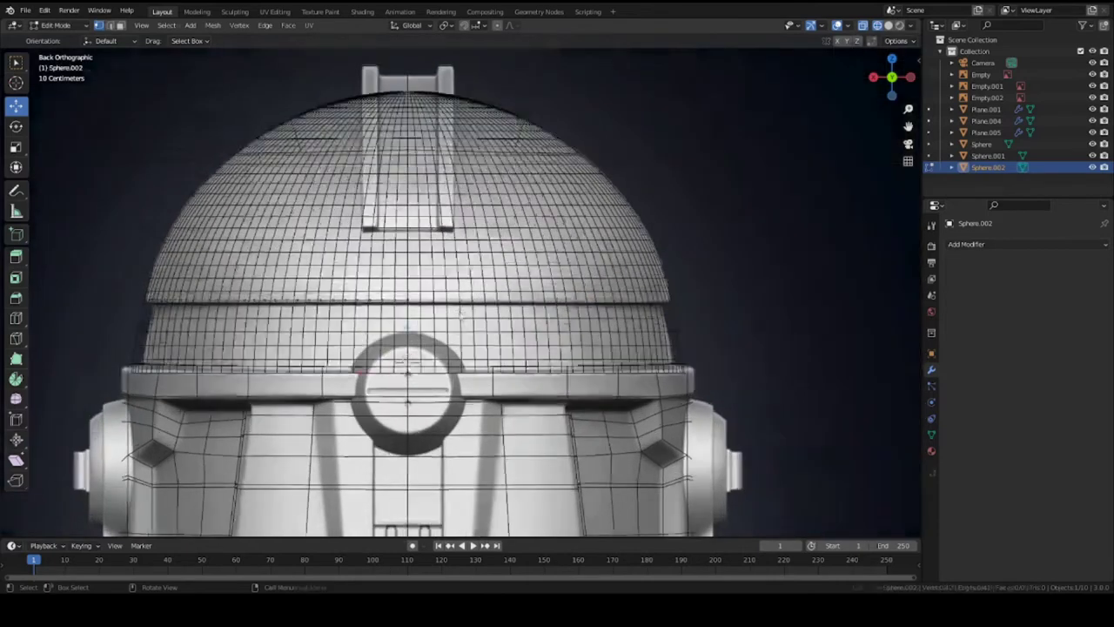
{"action": "left_click", "coordinate": [992, 245]}
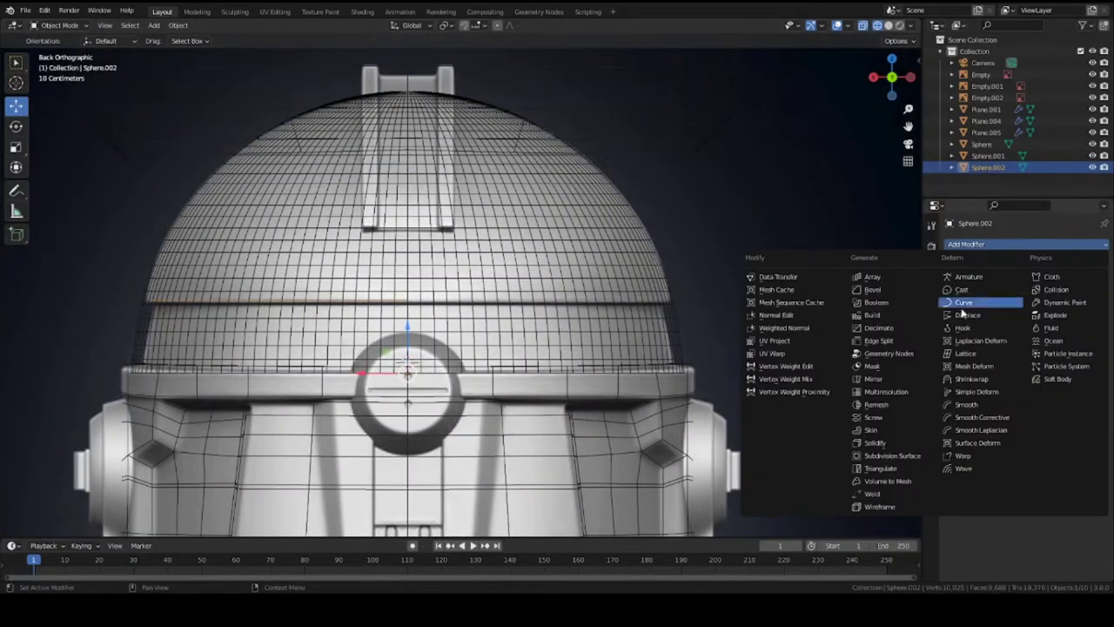
{"action": "left_click", "coordinate": [874, 379]}
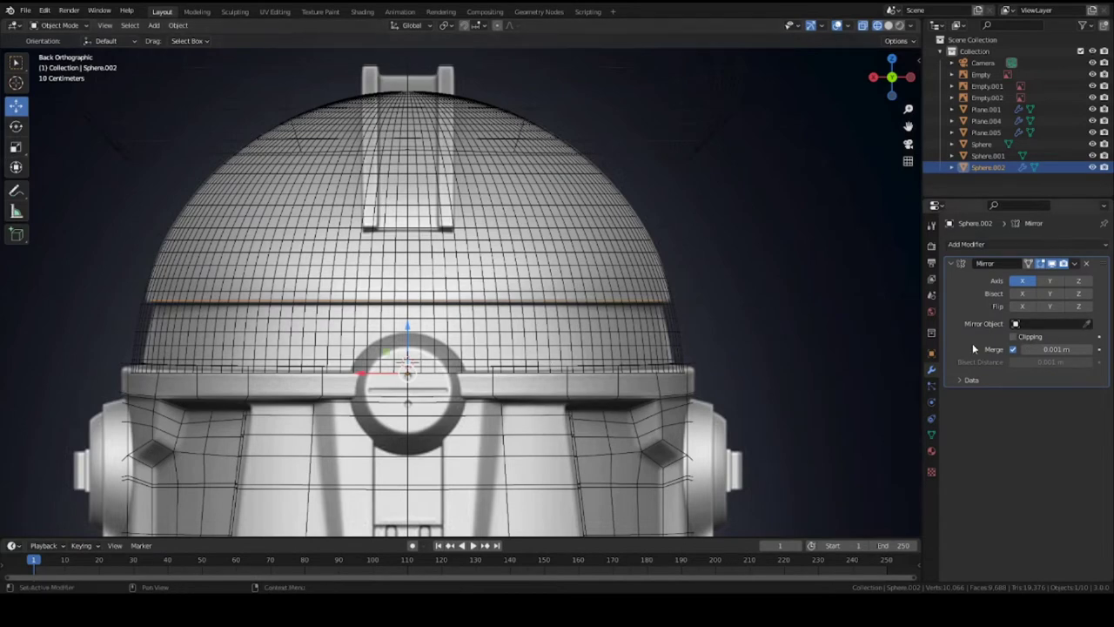
{"action": "scroll", "coordinate": [481, 305], "scroll_direction": "up", "scroll_amount": 1}
{"action": "key", "text": "KP_3"}
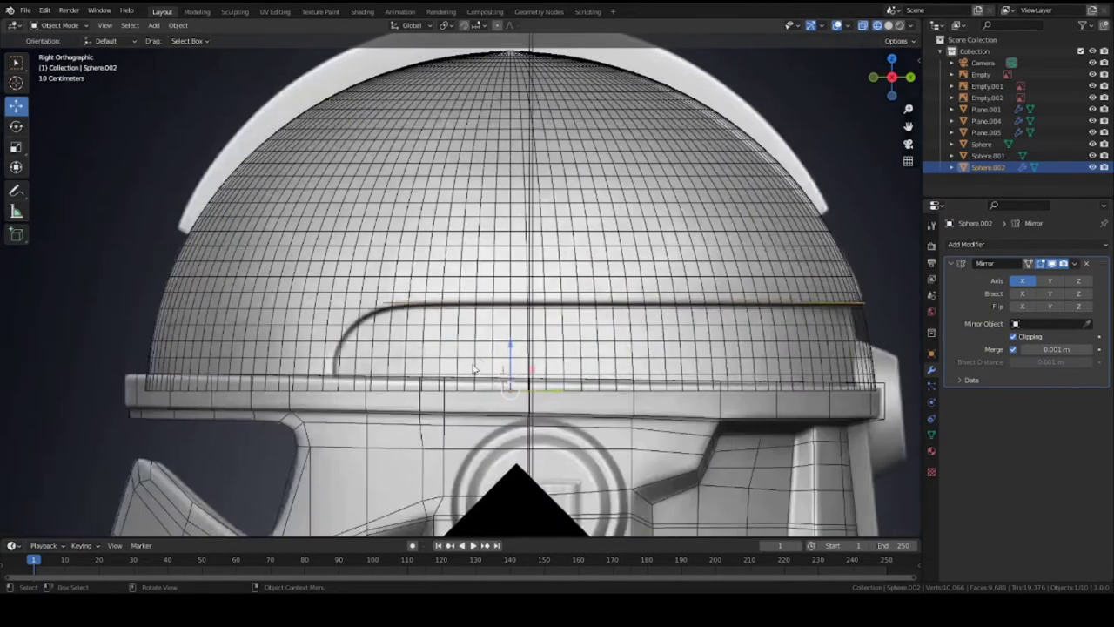
{"action": "key", "text": "Tab"}
{"action": "key", "text": "ctrl+s"}
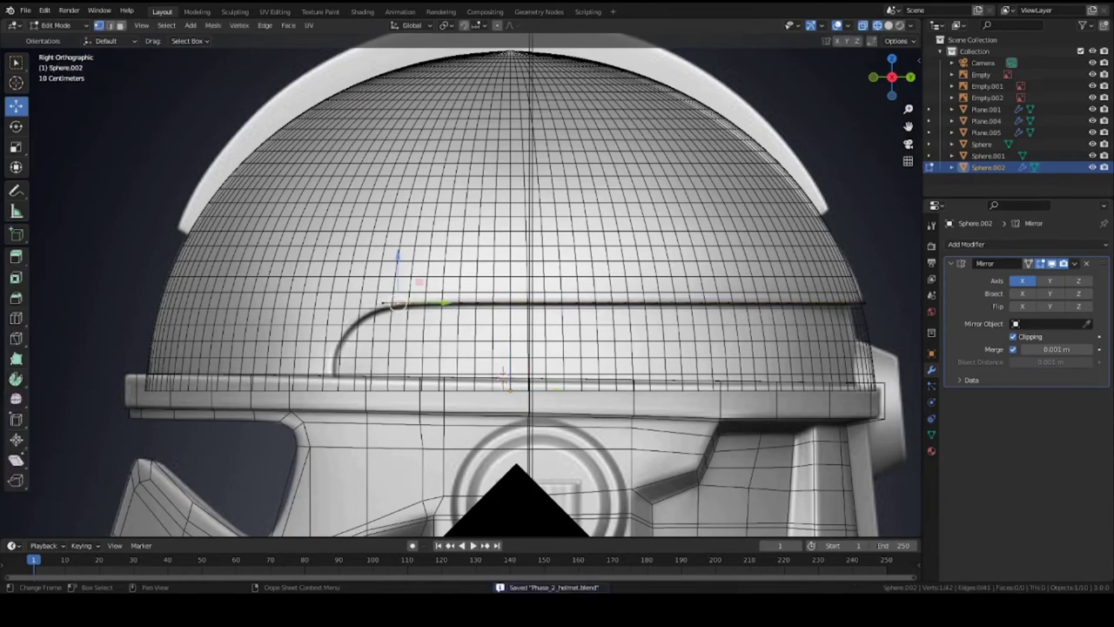
Duplicate the dome and move the copy away from the reference, onto the spare helmet copy.
{"action": "key", "text": "Tab"}
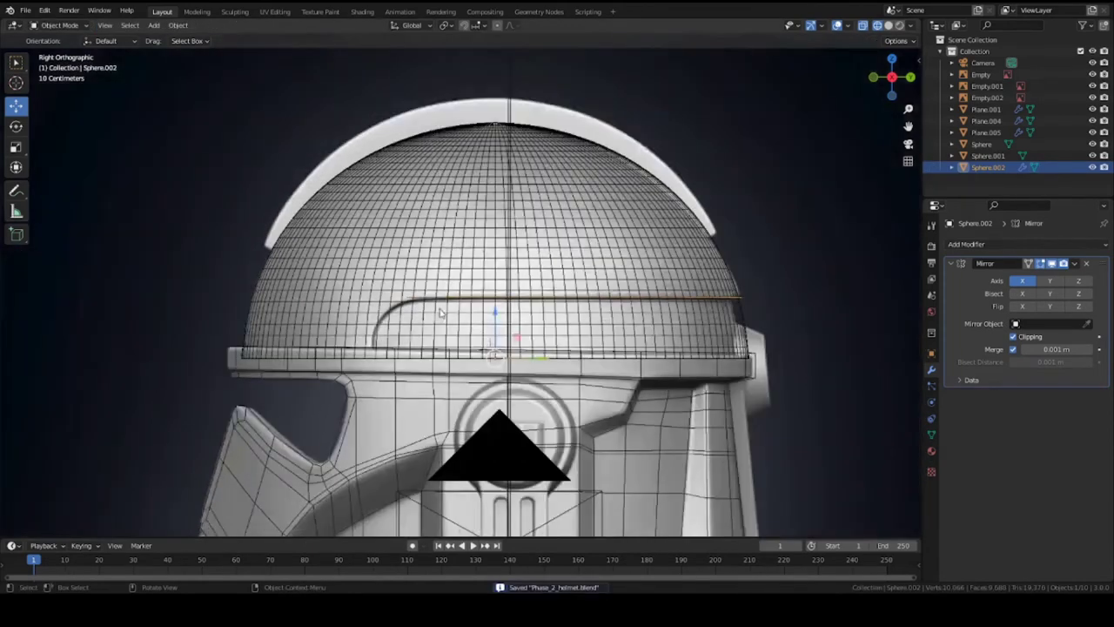
{"action": "scroll", "coordinate": [442, 322], "scroll_direction": "down", "scroll_amount": 1}
{"action": "left_click", "coordinate": [446, 220]}
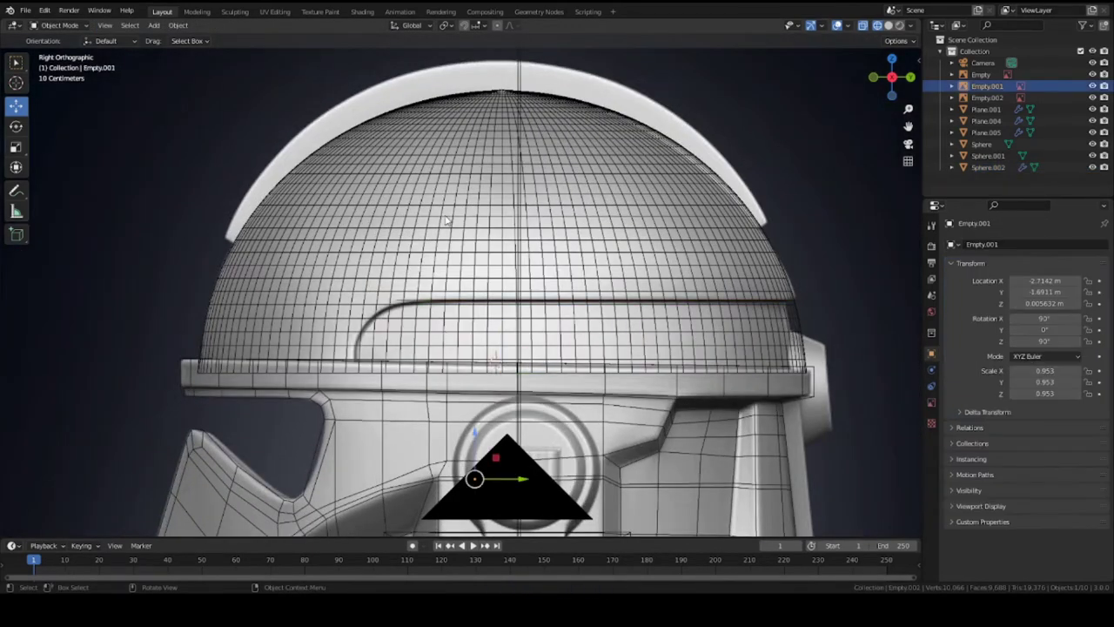
{"action": "scroll", "coordinate": [512, 271], "scroll_direction": "down", "scroll_amount": 3}
{"action": "scroll", "coordinate": [477, 303], "scroll_direction": "up", "scroll_amount": 4}
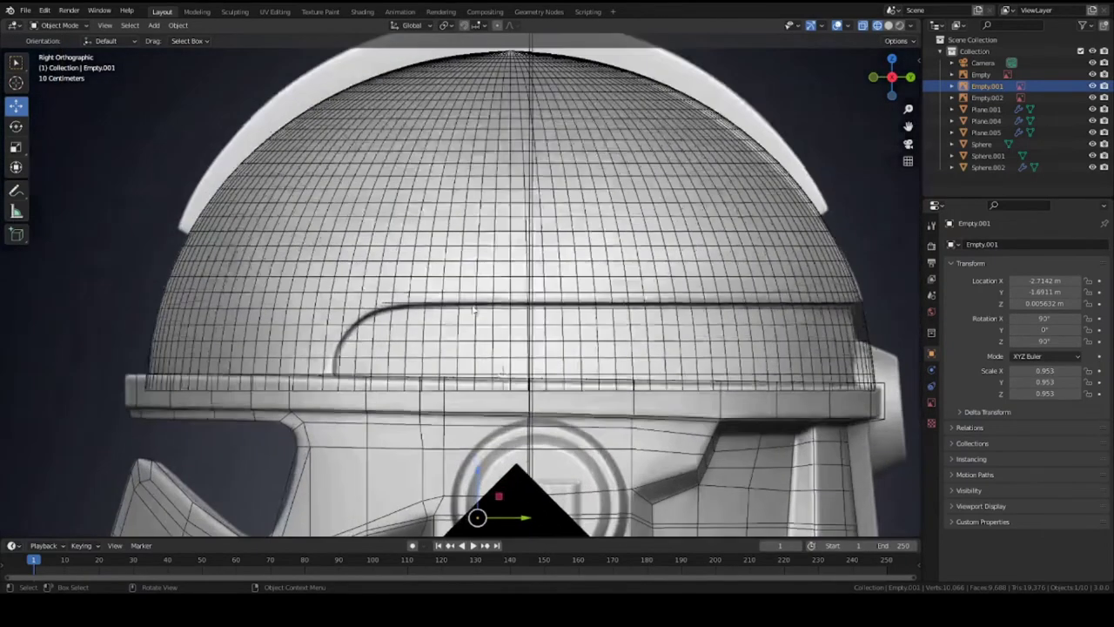
{"action": "left_click", "coordinate": [416, 315]}
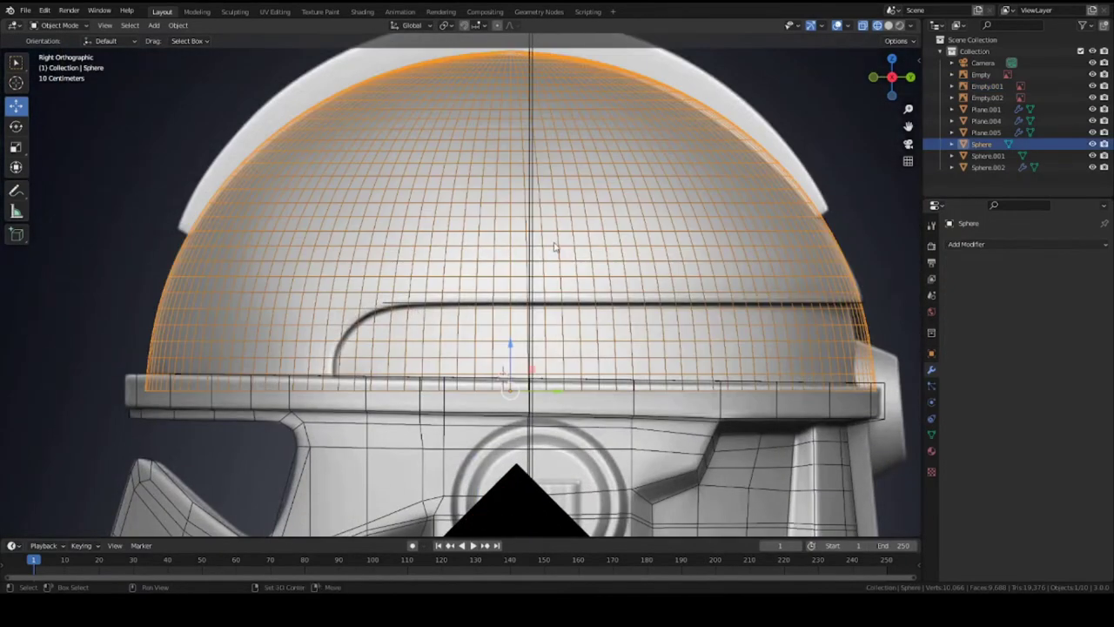
{"action": "scroll", "coordinate": [430, 267], "scroll_direction": "down", "scroll_amount": 2}
{"action": "key", "text": "shift+d"}
{"action": "key", "text": "x"}
{"action": "left_click", "coordinate": [467, 305]}
{"action": "scroll", "coordinate": [588, 362], "scroll_direction": "down", "scroll_amount": 6}
{"action": "key", "text": "g"}
{"action": "left_click", "coordinate": [759, 155]}
Duplicate the mirrored edge strip and move the copy over to the spare helmet copy.
{"action": "mouse_move", "coordinate": [745, 167]}
{"action": "middle_mouse_down", "text": "shift"}
{"action": "mouse_move", "coordinate": [470, 303]}
{"action": "mouse_move", "coordinate": [572, 258]}
{"action": "mouse_move", "coordinate": [739, 155]}
{"action": "middle_mouse_up", "text": "shift"}
{"action": "scroll", "coordinate": [645, 200], "scroll_direction": "up", "scroll_amount": 2}
{"action": "scroll", "coordinate": [358, 352], "scroll_direction": "up", "scroll_amount": 2}
{"action": "left_click", "coordinate": [375, 380]}
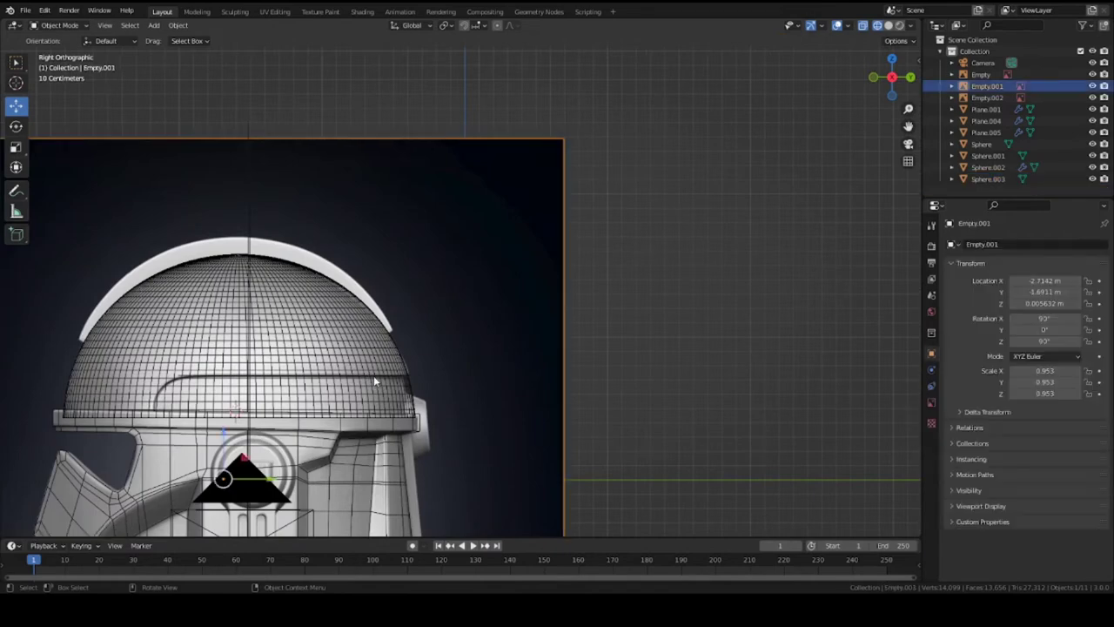
{"action": "left_click", "coordinate": [374, 375]}
{"action": "left_click", "coordinate": [367, 383]}
{"action": "left_click", "coordinate": [194, 380]}
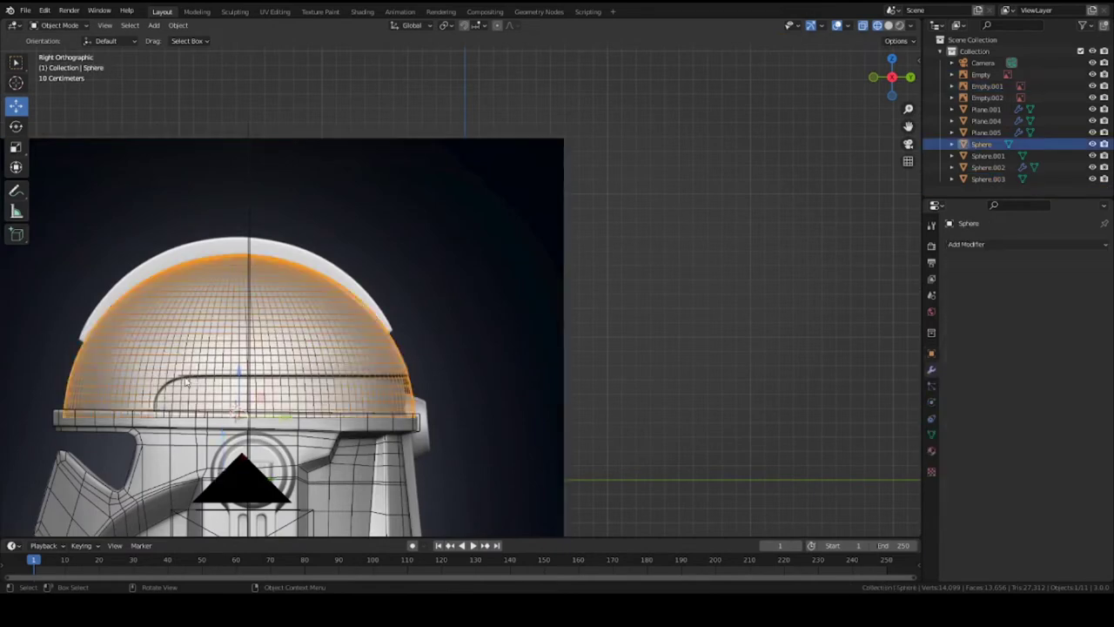
{"action": "left_click", "coordinate": [184, 380]}
{"action": "scroll", "coordinate": [238, 342], "scroll_direction": "down", "scroll_amount": 3}
{"action": "key", "text": "shift+d"}
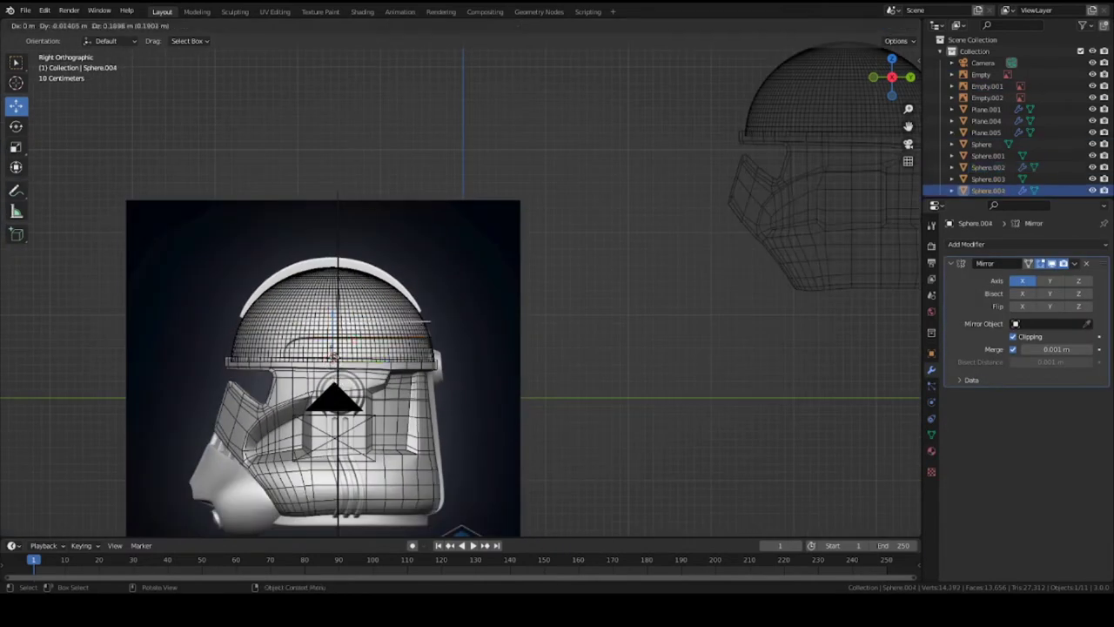
{"action": "left_click", "coordinate": [566, 130]}
{"action": "key", "text": "g"}
{"action": "middle_click_drag", "start_coordinate": [566, 129], "coordinate": [418, 321], "text": "shift"}
{"action": "left_click", "coordinate": [383, 292]}
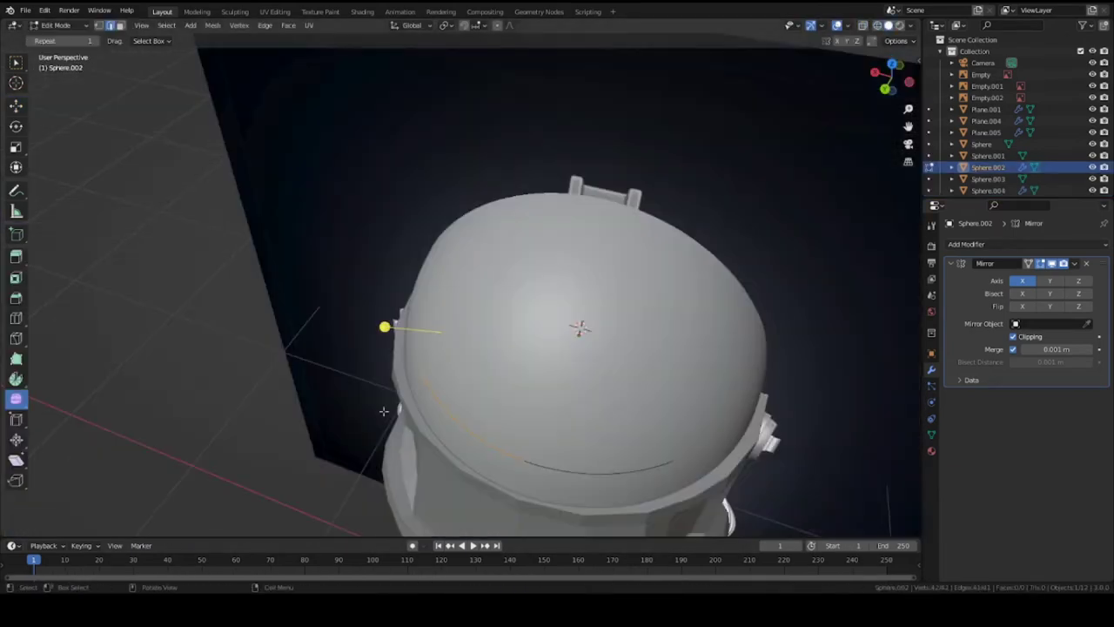
Scale the edge strip to about 1.03 and move it about 0.05 m along X, outward from the dome.
{"action": "mouse_move", "coordinate": [522, 348]}
{"action": "middle_mouse_down"}
{"action": "mouse_move", "coordinate": [486, 358]}
{"action": "mouse_move", "coordinate": [525, 405]}
{"action": "middle_mouse_up"}
{"action": "scroll", "coordinate": [756, 427], "scroll_direction": "down", "scroll_amount": 3}
{"action": "key", "text": "s"}
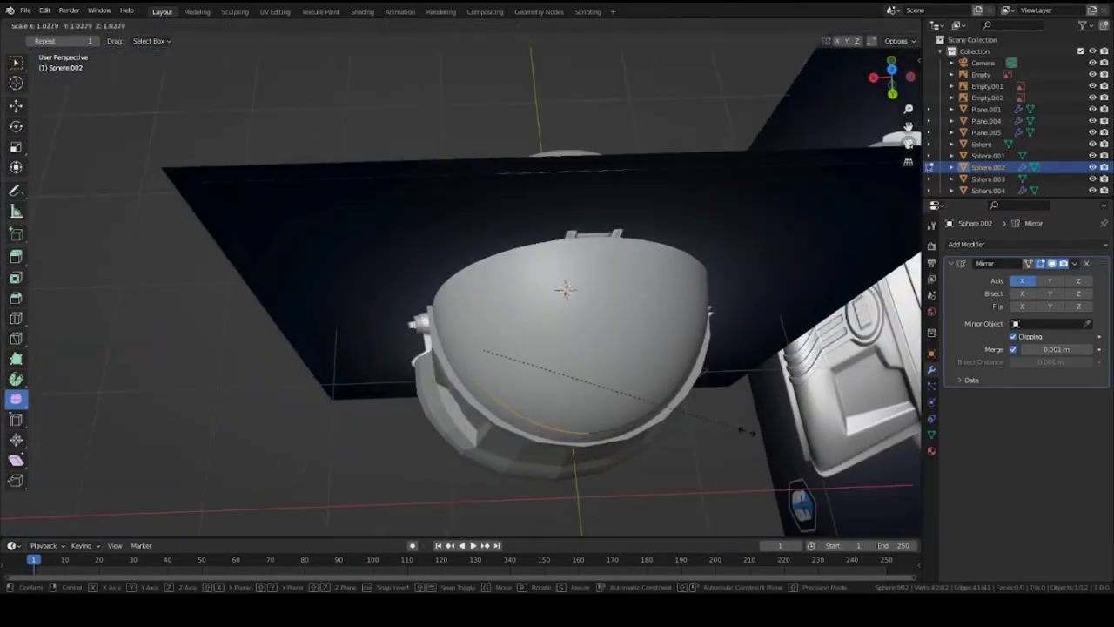
{"action": "left_click", "coordinate": [751, 432]}
{"action": "key", "text": "g"}
{"action": "key", "text": "x"}
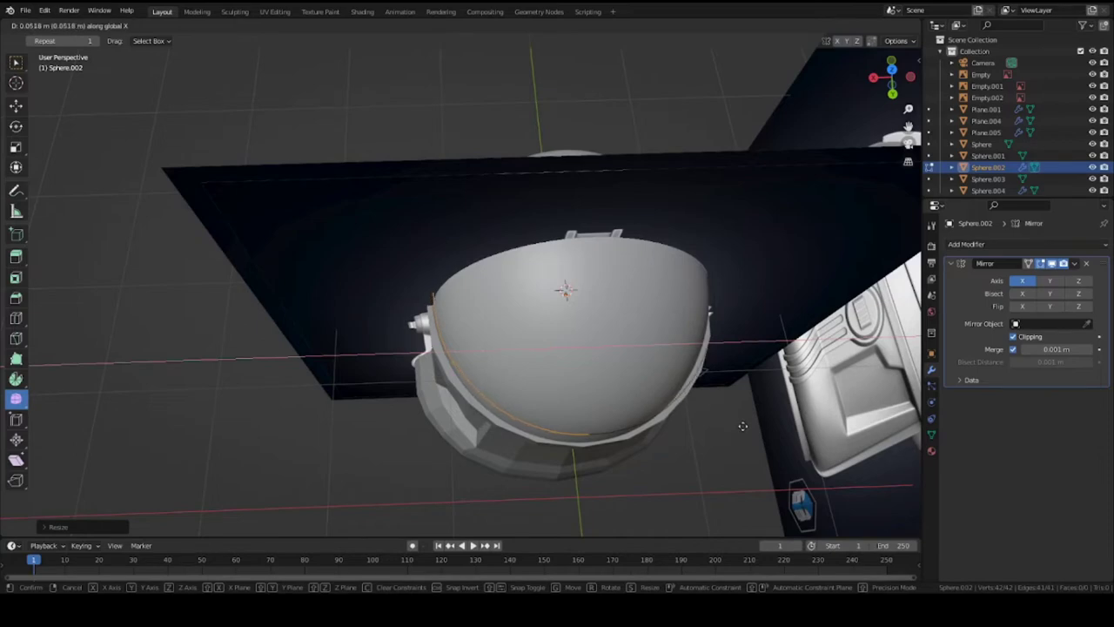
{"action": "left_click", "coordinate": [743, 425]}
Scale the edge strip slightly once more to fit it around the side of the dome.
{"action": "middle_click_drag", "start_coordinate": [743, 426], "coordinate": [610, 336]}
{"action": "scroll", "coordinate": [621, 383], "scroll_direction": "up", "scroll_amount": 2}
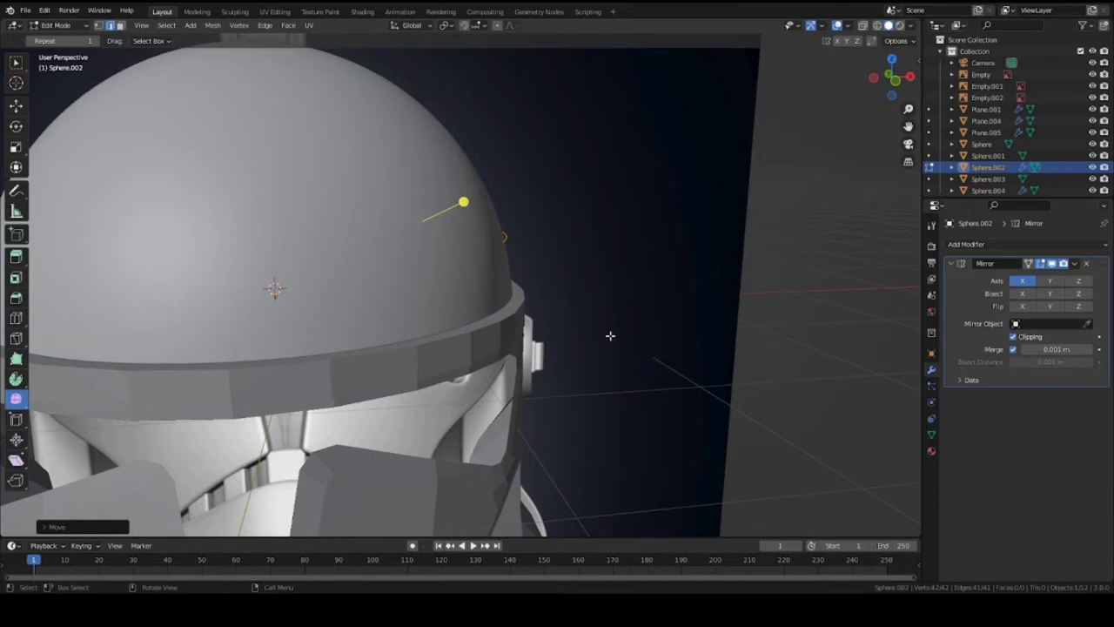
{"action": "scroll", "coordinate": [525, 192], "scroll_direction": "up", "scroll_amount": 3}
{"action": "middle_click_drag", "start_coordinate": [514, 214], "coordinate": [510, 293]}
{"action": "scroll", "coordinate": [409, 267], "scroll_direction": "down", "scroll_amount": 1}
{"action": "scroll", "coordinate": [410, 261], "scroll_direction": "up", "scroll_amount": 4}
{"action": "key", "text": "s"}
{"action": "left_click", "coordinate": [651, 294]}
In the right view, extrude the edge strip about 0.25 m down along Z and scale the new lower edge to about 1.05.
{"action": "middle_click_drag", "start_coordinate": [650, 295], "coordinate": [476, 261]}
{"action": "key", "text": "KP_3"}
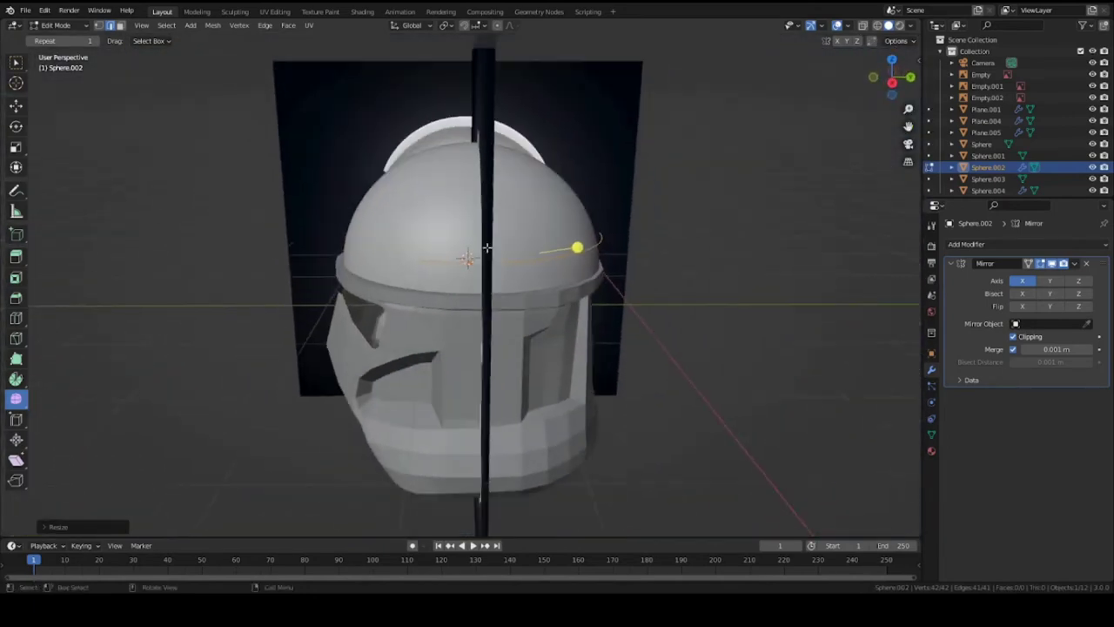
{"action": "scroll", "coordinate": [478, 250], "scroll_direction": "up", "scroll_amount": 5}
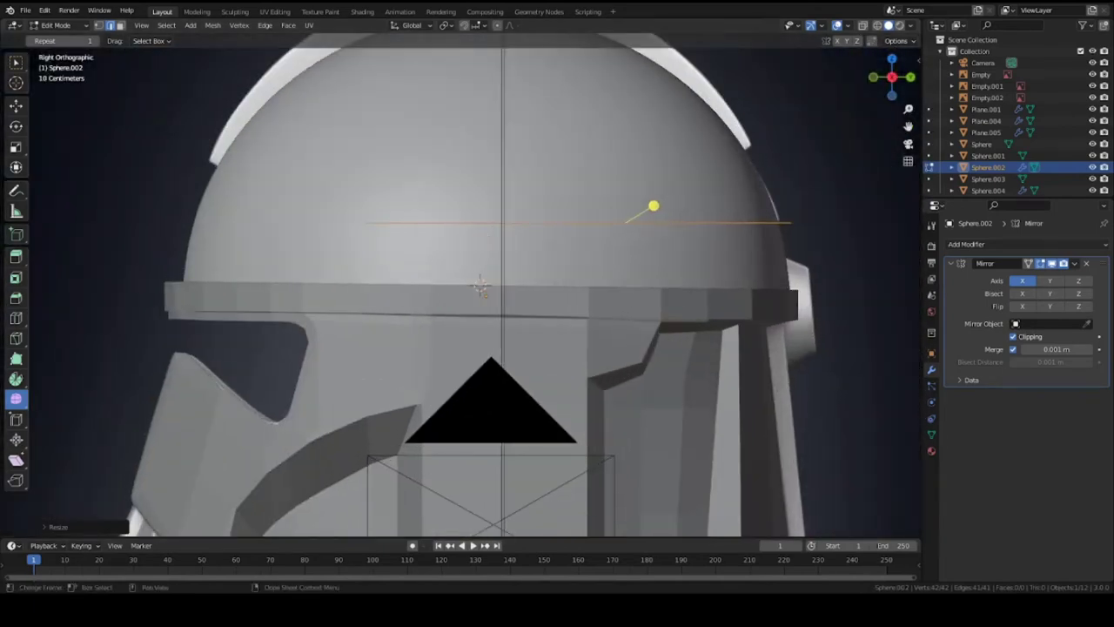
{"action": "key", "text": "alt+z"}
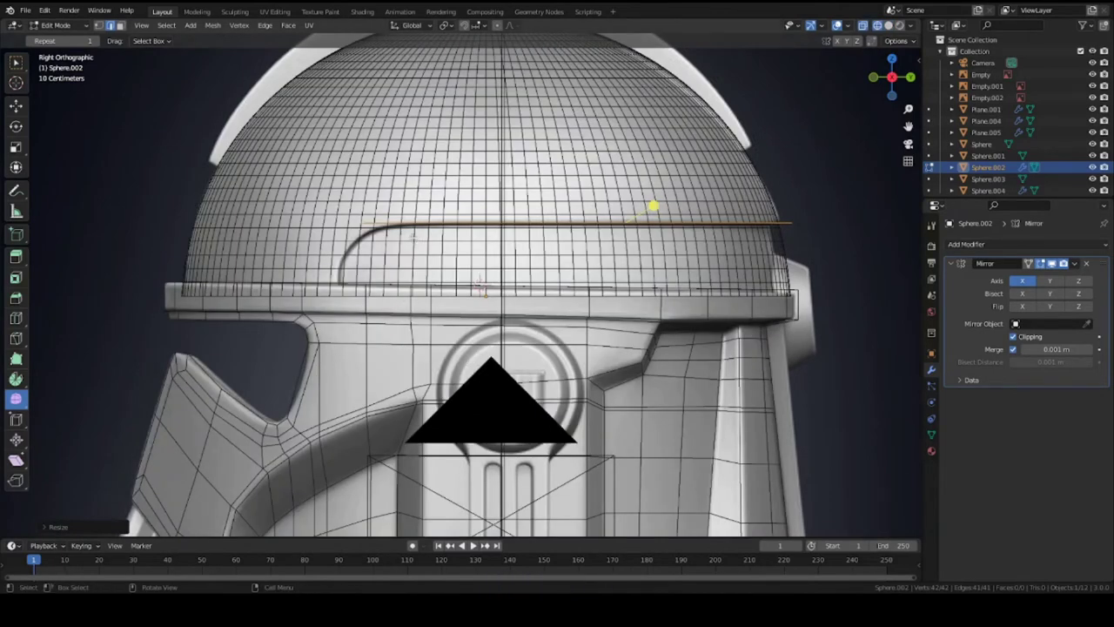
{"action": "key", "text": "ctrl+s"}
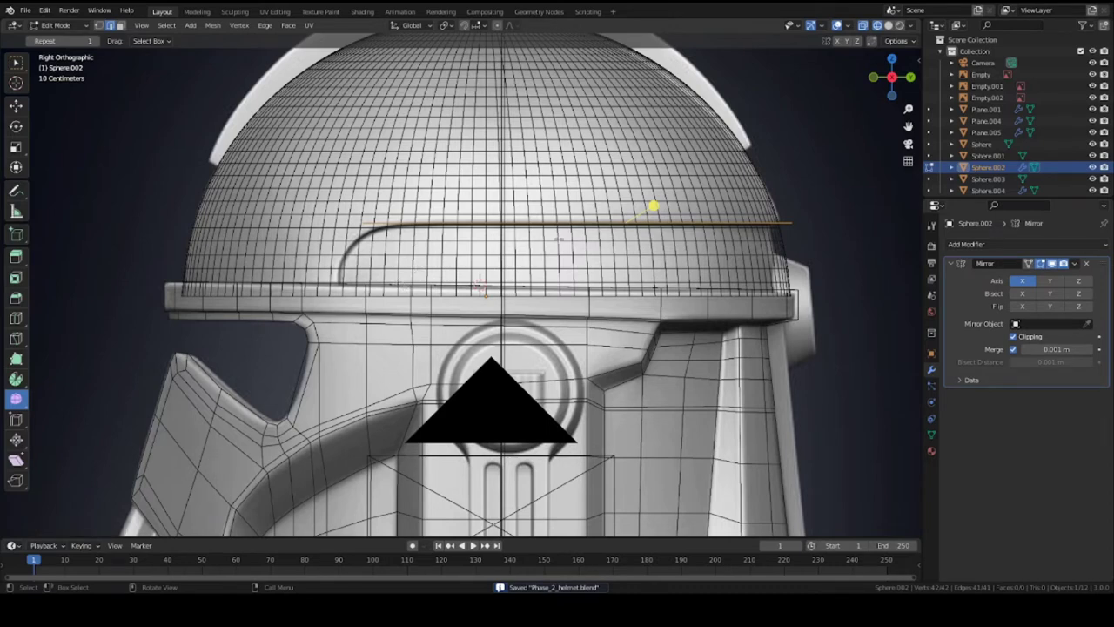
{"action": "key", "text": "e"}
{"action": "key", "text": "z"}
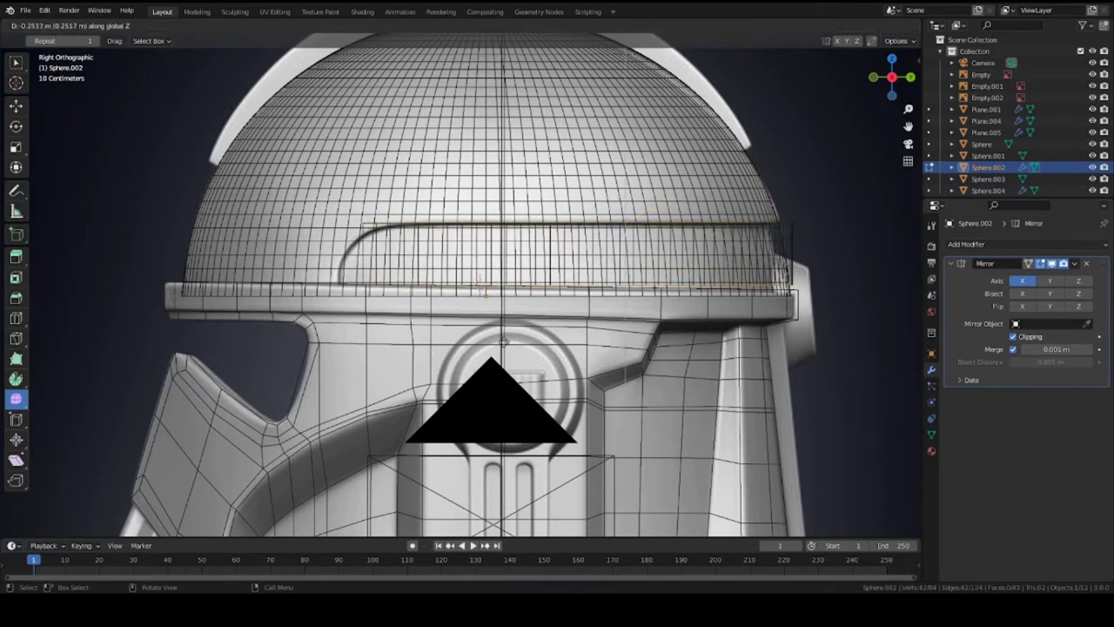
{"action": "left_click", "coordinate": [564, 330]}
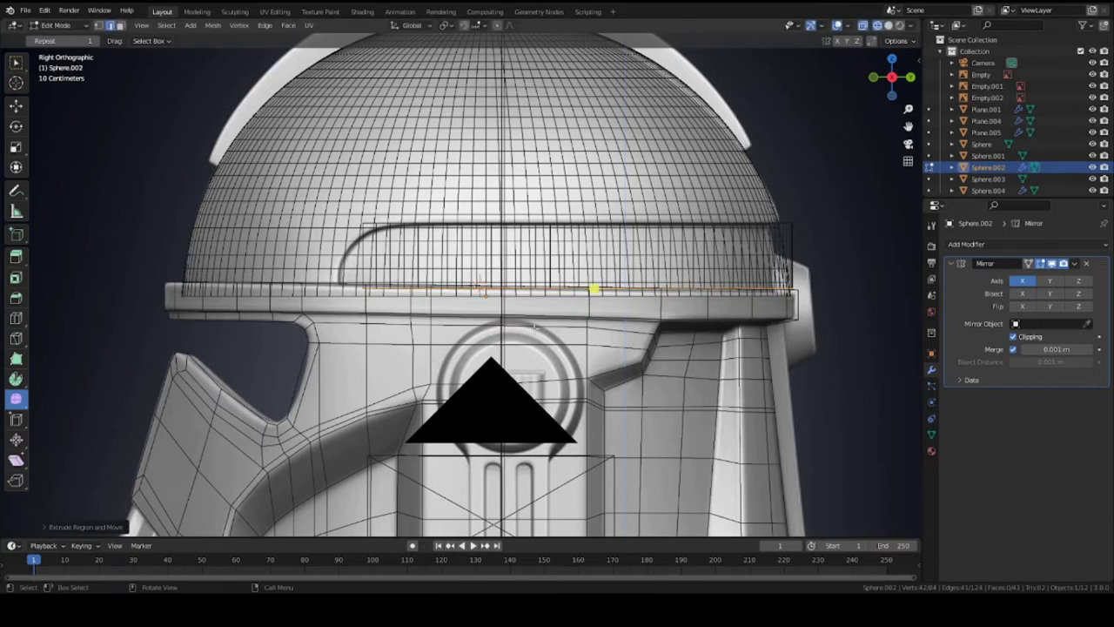
{"action": "key", "text": "s"}
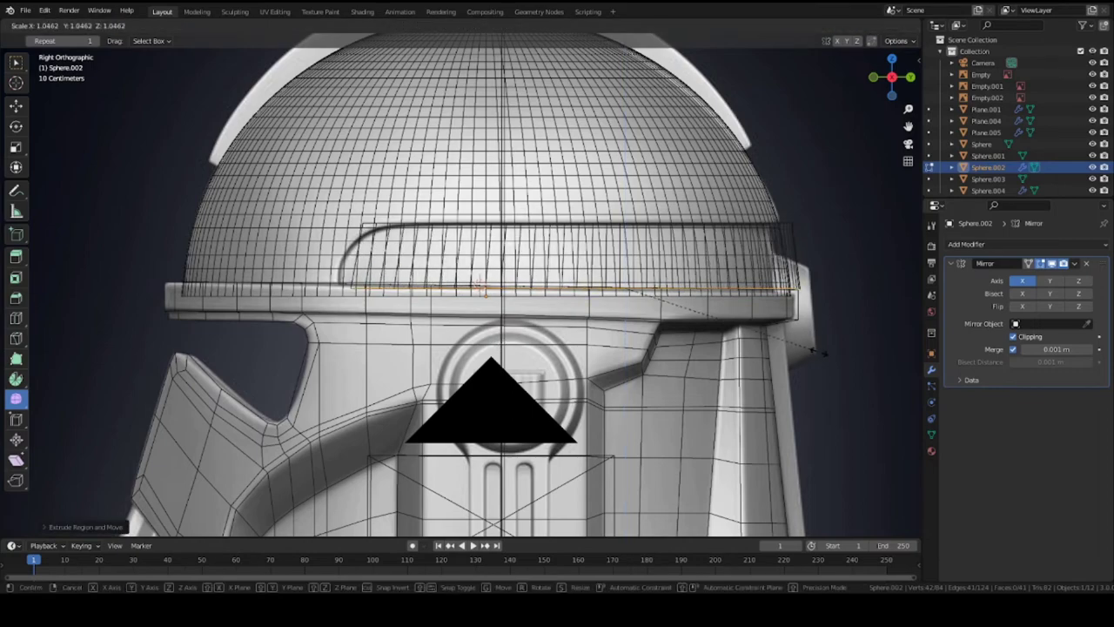
{"action": "left_click", "coordinate": [818, 350]}
Add one horizontal loop cut around the middle of the extruded band.
{"action": "scroll", "coordinate": [288, 299], "scroll_direction": "up", "scroll_amount": 2}
{"action": "key", "text": "1"}
{"action": "middle_click_drag", "start_coordinate": [349, 319], "coordinate": [366, 322]}
{"action": "key", "text": "shift+z"}
{"action": "mouse_move", "coordinate": [440, 320]}
{"action": "middle_mouse_down"}
{"action": "mouse_move", "coordinate": [580, 333]}
{"action": "mouse_move", "coordinate": [590, 326]}
{"action": "mouse_move", "coordinate": [489, 336]}
{"action": "mouse_move", "coordinate": [484, 317]}
{"action": "mouse_move", "coordinate": [691, 304]}
{"action": "mouse_move", "coordinate": [514, 302]}
{"action": "middle_mouse_up"}
{"action": "key", "text": "ctrl+r"}
{"action": "left_click", "coordinate": [470, 312]}
{"action": "left_click", "coordinate": [470, 313]}
{"action": "key", "text": "s"}
{"action": "right_click", "coordinate": [676, 302]}
Move the band's middle loop along X, stretch it along Y, and save the file.
{"action": "key", "text": "g"}
{"action": "key", "text": "x"}
{"action": "left_click", "coordinate": [692, 304]}
{"action": "key", "text": "s"}
{"action": "key", "text": "y"}
{"action": "left_click", "coordinate": [738, 303]}
{"action": "middle_click_drag", "start_coordinate": [738, 303], "coordinate": [533, 312]}
{"action": "key", "text": "Tab"}
{"action": "key", "text": "ctrl+s"}
In the right view, scale the band's upper edge and shift it along Y against the reference groove.
{"action": "key", "text": "KP_3"}
{"action": "scroll", "coordinate": [554, 309], "scroll_direction": "up", "scroll_amount": 1}
{"action": "key", "text": "shift+z"}
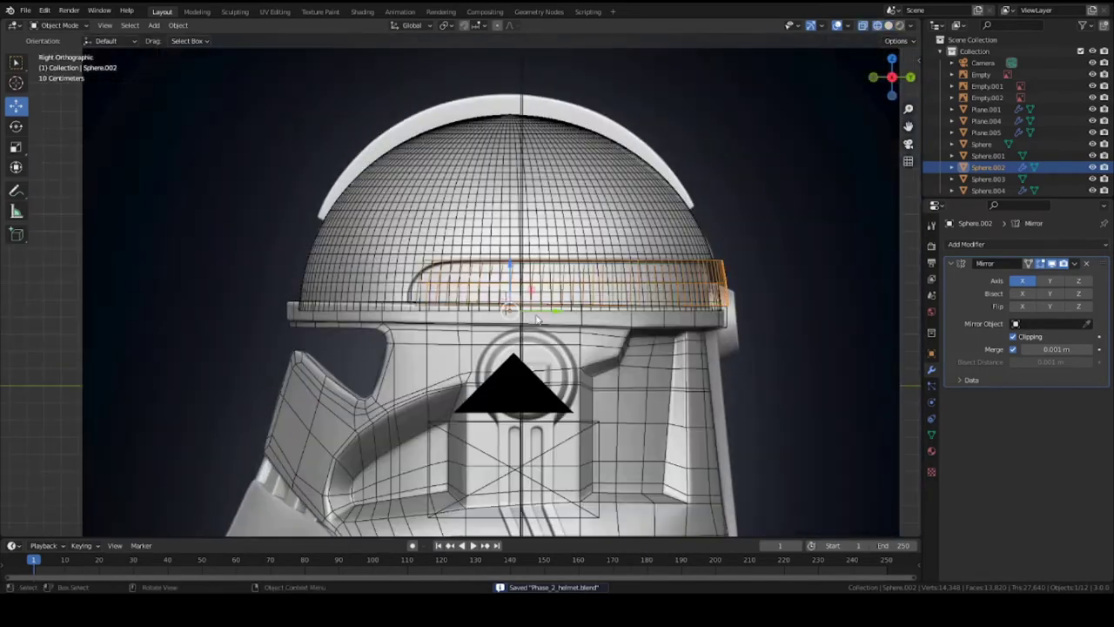
{"action": "scroll", "coordinate": [674, 285], "scroll_direction": "up", "scroll_amount": 3}
{"action": "key", "text": "Tab"}
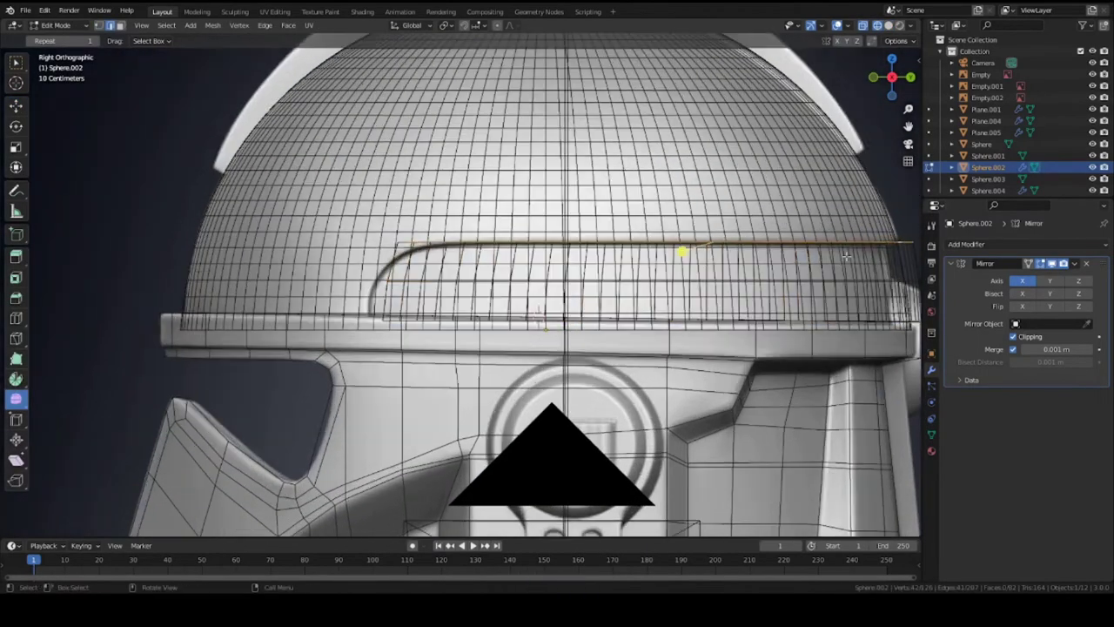
{"action": "key", "text": "s"}
{"action": "left_click", "coordinate": [871, 261]}
{"action": "key", "text": "g"}
{"action": "key", "text": "y"}
{"action": "left_click", "coordinate": [871, 261]}
Scale the band's upper edge to about 1.04 along Y and save the file.
{"action": "key", "text": "s"}
{"action": "key", "text": "y"}
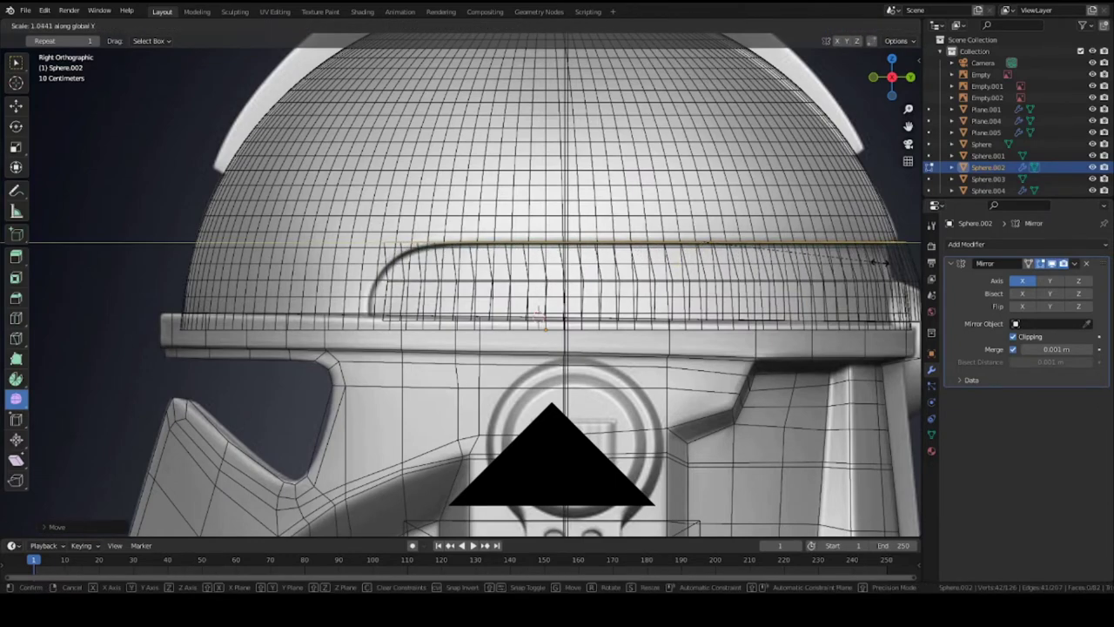
{"action": "left_click", "coordinate": [880, 262]}
{"action": "scroll", "coordinate": [851, 275], "scroll_direction": "down", "scroll_amount": 3}
{"action": "key", "text": "Tab"}
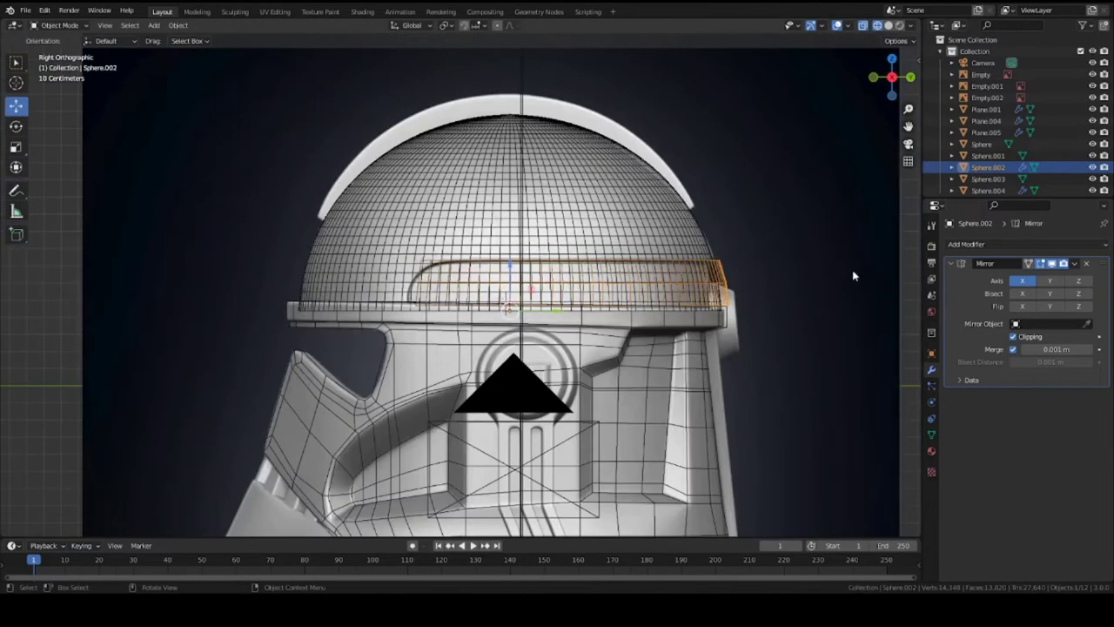
{"action": "key", "text": "shift+z"}
{"action": "key", "text": "ctrl+s"}
Select the block of faces at the front end of the band with circle select.
{"action": "mouse_move", "coordinate": [582, 285]}
{"action": "middle_mouse_down"}
{"action": "mouse_move", "coordinate": [564, 277]}
{"action": "mouse_move", "coordinate": [648, 278]}
{"action": "mouse_move", "coordinate": [557, 335]}
{"action": "middle_mouse_up"}
{"action": "scroll", "coordinate": [606, 308], "scroll_direction": "up", "scroll_amount": 2}
{"action": "key", "text": "Tab"}
{"action": "key", "text": "3"}
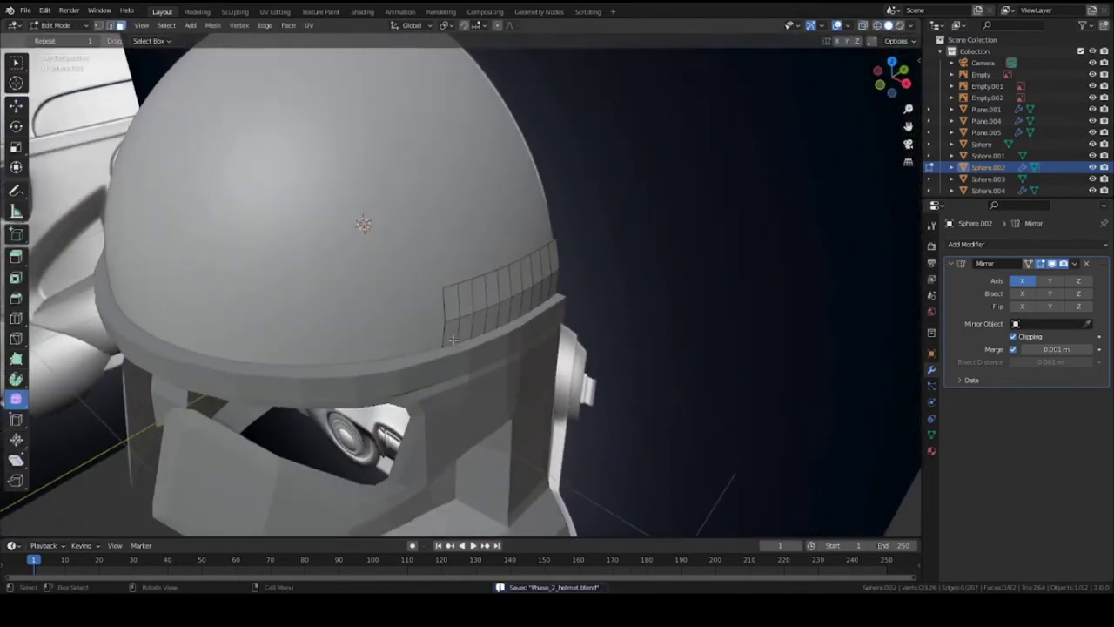
{"action": "key", "text": "c"}
{"action": "left_click", "coordinate": [466, 311]}
{"action": "left_click_drag", "start_coordinate": [464, 311], "coordinate": [480, 305]}
{"action": "right_click", "coordinate": [477, 313]}
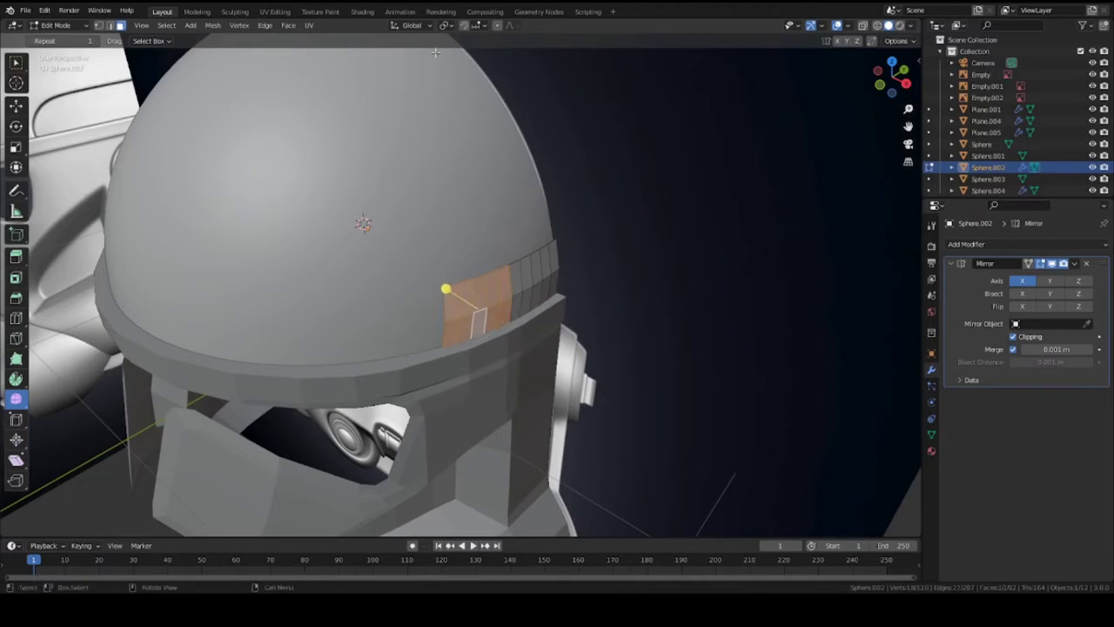
Move the selected front-end faces along X to fit the dome's side, and save the file.
{"action": "scroll", "coordinate": [527, 307], "scroll_direction": "up", "scroll_amount": 2}
{"action": "key", "text": "g"}
{"action": "middle_click_drag", "start_coordinate": [513, 296], "coordinate": [485, 313]}
{"action": "key", "text": "x"}
{"action": "scroll", "coordinate": [609, 333], "scroll_direction": "down", "scroll_amount": 2}
{"action": "scroll", "coordinate": [610, 335], "scroll_direction": "down", "scroll_amount": 2}
{"action": "left_click", "coordinate": [609, 335]}
{"action": "key", "text": "Tab"}
{"action": "scroll", "coordinate": [577, 330], "scroll_direction": "down", "scroll_amount": 2}
{"action": "key", "text": "ctrl+s"}
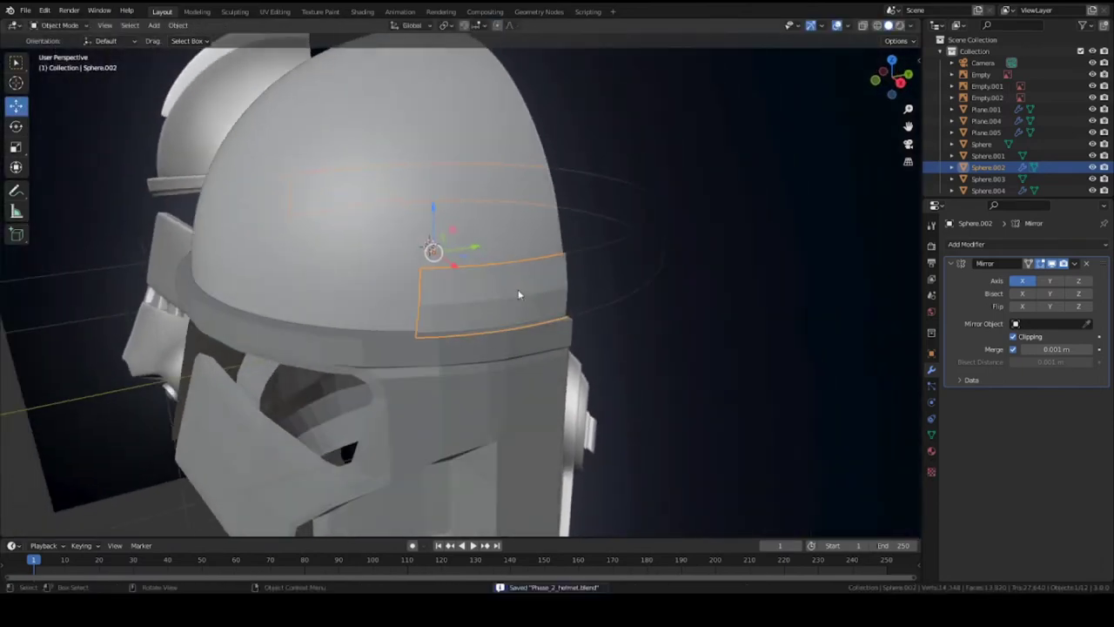
In the right wireframe view, move the middle vertex of the band's front end along Y onto the reference groove curve.
{"action": "key", "text": "KP_3"}
{"action": "scroll", "coordinate": [321, 256], "scroll_direction": "up", "scroll_amount": 3}
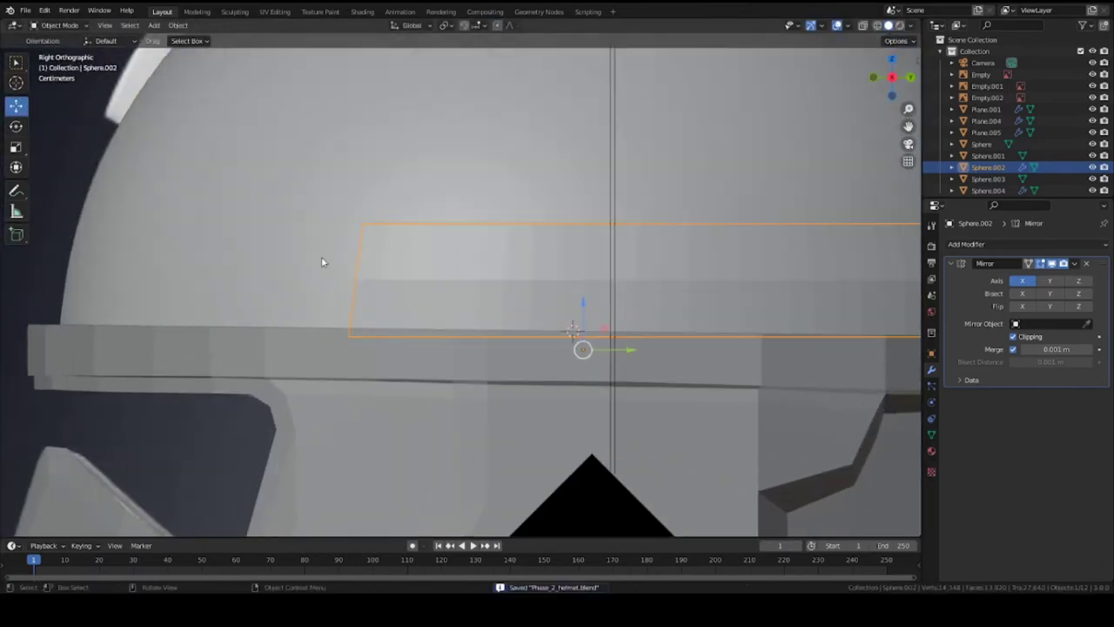
{"action": "left_click", "coordinate": [380, 295]}
{"action": "scroll", "coordinate": [357, 292], "scroll_direction": "up", "scroll_amount": 1}
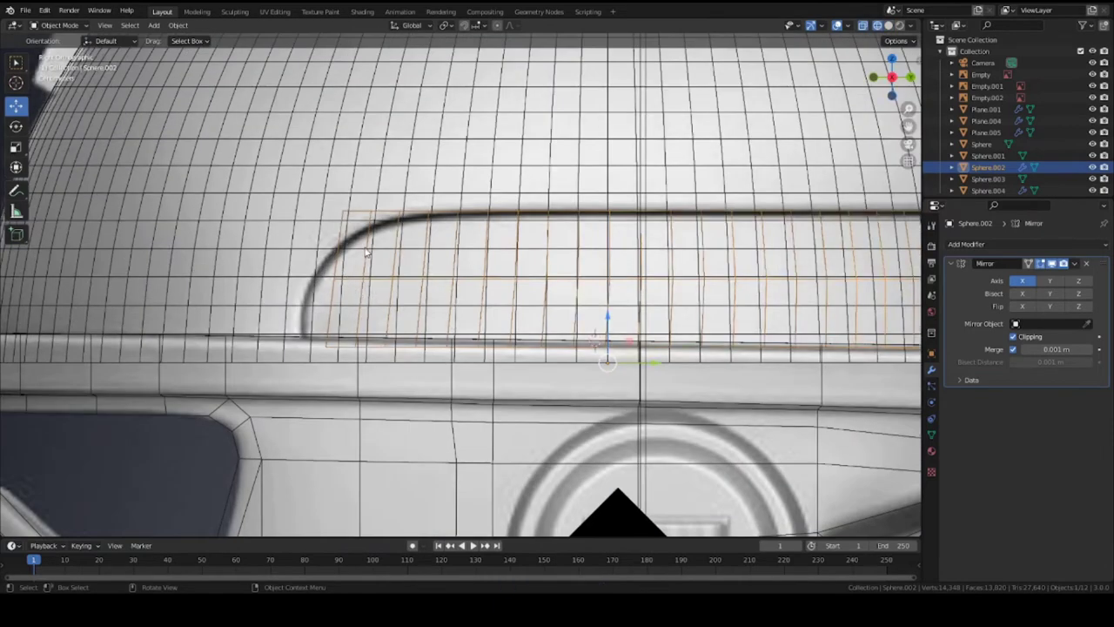
{"action": "key", "text": "Tab"}
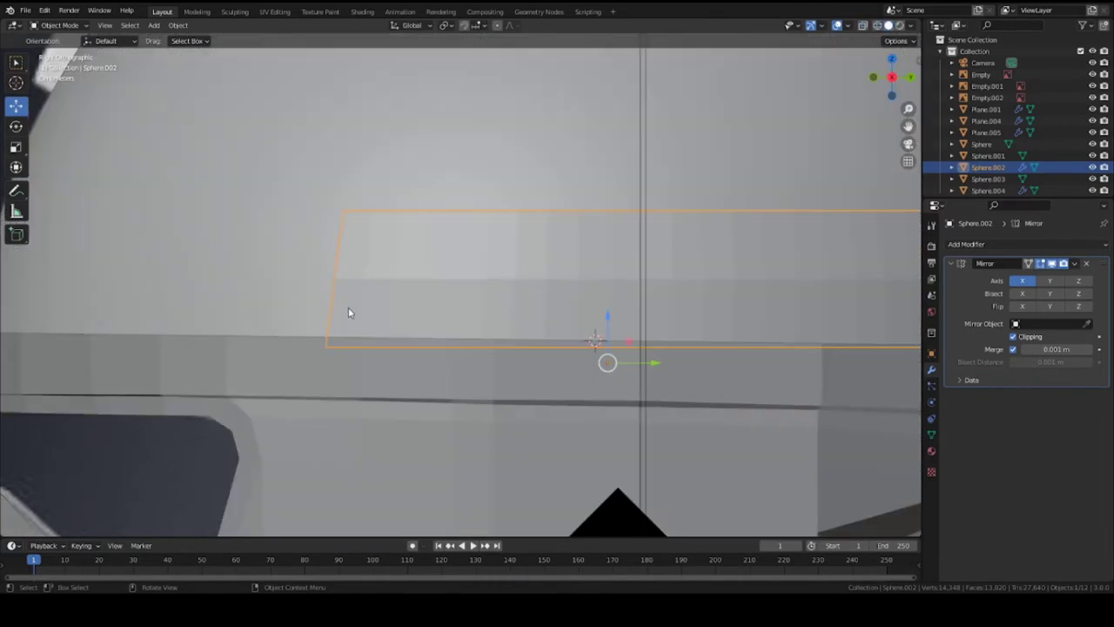
{"action": "left_click", "coordinate": [336, 280]}
{"action": "key", "text": "z"}
{"action": "left_click", "coordinate": [287, 281]}
{"action": "key", "text": "g"}
{"action": "key", "text": "y"}
{"action": "scroll", "coordinate": [337, 301], "scroll_direction": "up", "scroll_amount": 5}
{"action": "left_click", "coordinate": [329, 287]}
Move the lowest vertex of the band's front end along Y to meet the base of the groove curve.
{"action": "left_click", "coordinate": [332, 342]}
{"action": "key", "text": "g"}
{"action": "key", "text": "y"}
{"action": "left_click", "coordinate": [324, 345]}
{"action": "left_click", "coordinate": [358, 228]}
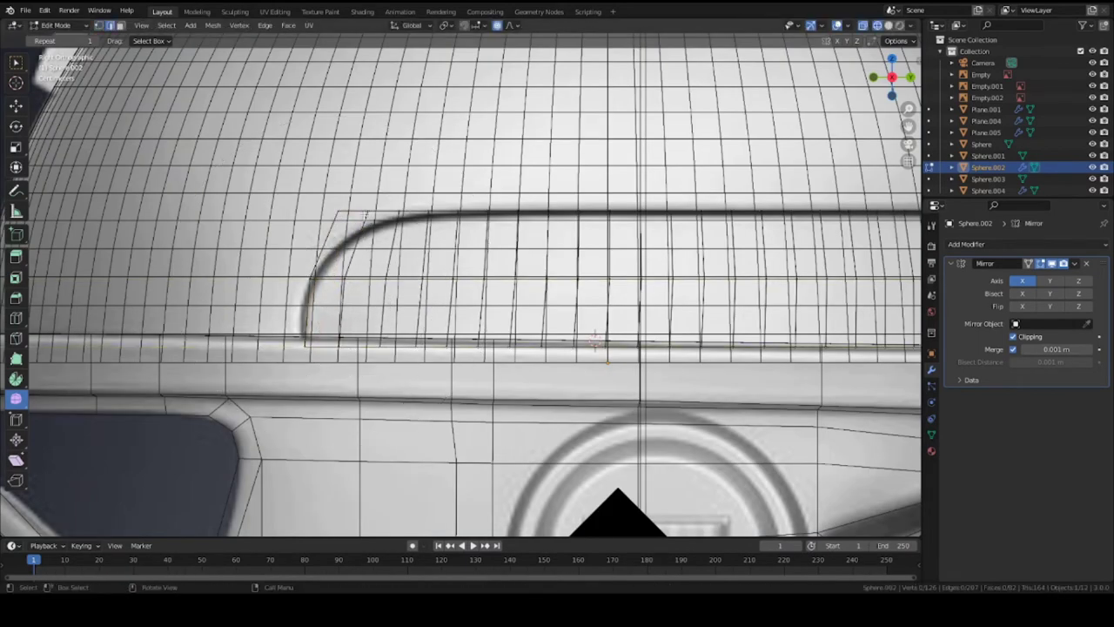
{"action": "key", "text": "g"}
{"action": "key", "text": "y"}
{"action": "scroll", "coordinate": [365, 222], "scroll_direction": "down", "scroll_amount": 7}
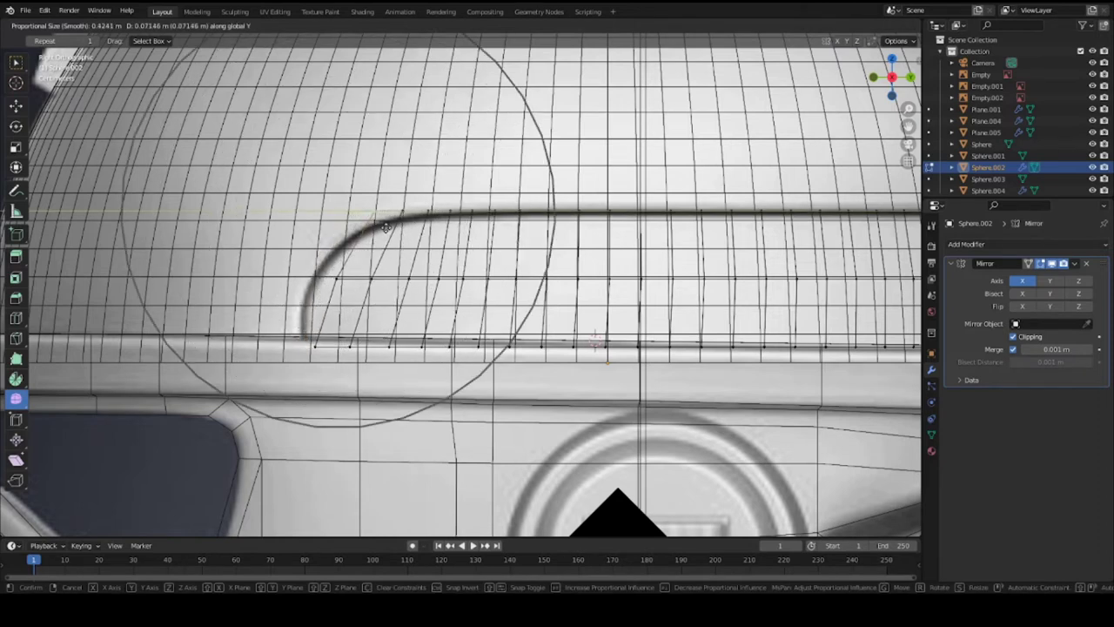
{"action": "scroll", "coordinate": [383, 227], "scroll_direction": "up", "scroll_amount": 5}
{"action": "scroll", "coordinate": [387, 228], "scroll_direction": "up", "scroll_amount": 5}
{"action": "right_click", "coordinate": [385, 237]}
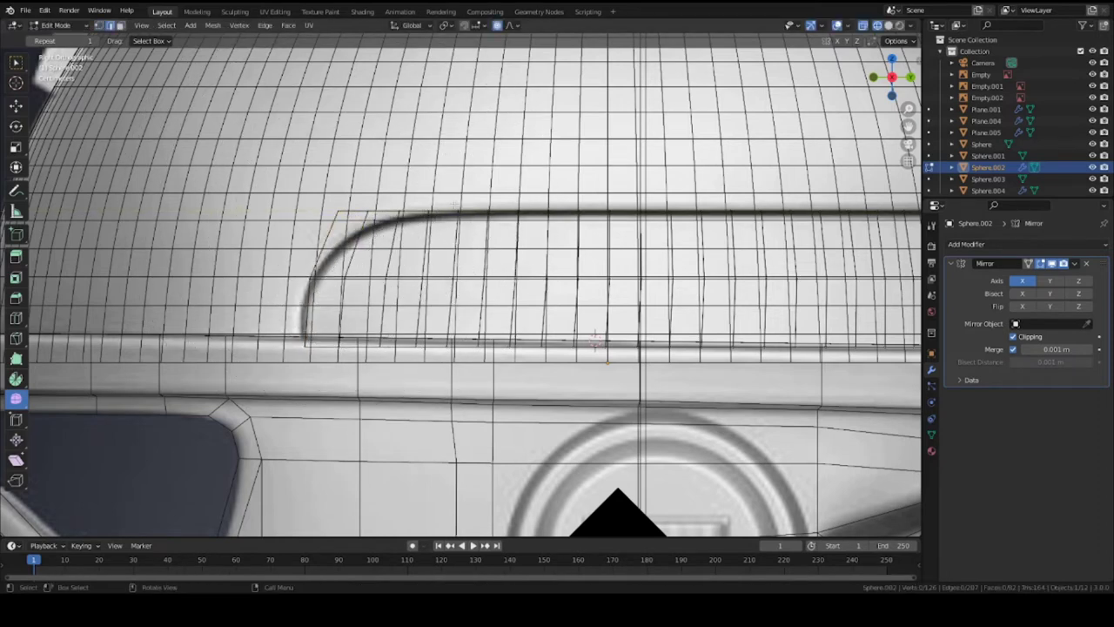
Shift the front vertices of the band's upper edge backward along Y with proportional editing.
{"action": "key", "text": "g"}
{"action": "key", "text": "y"}
{"action": "scroll", "coordinate": [488, 223], "scroll_direction": "down", "scroll_amount": 6}
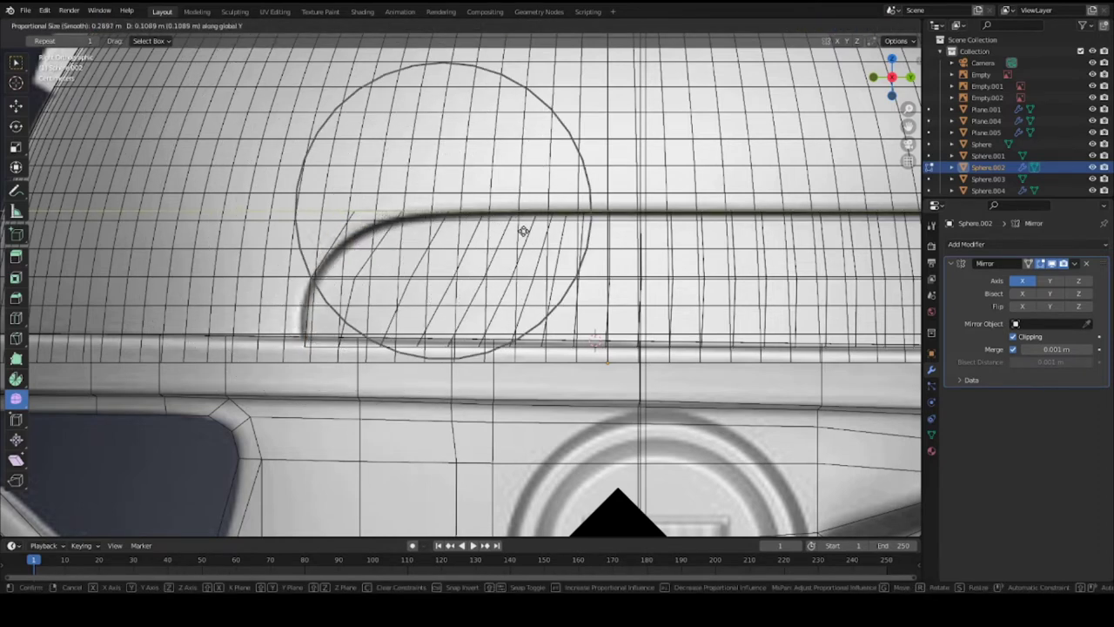
{"action": "right_click", "coordinate": [492, 229]}
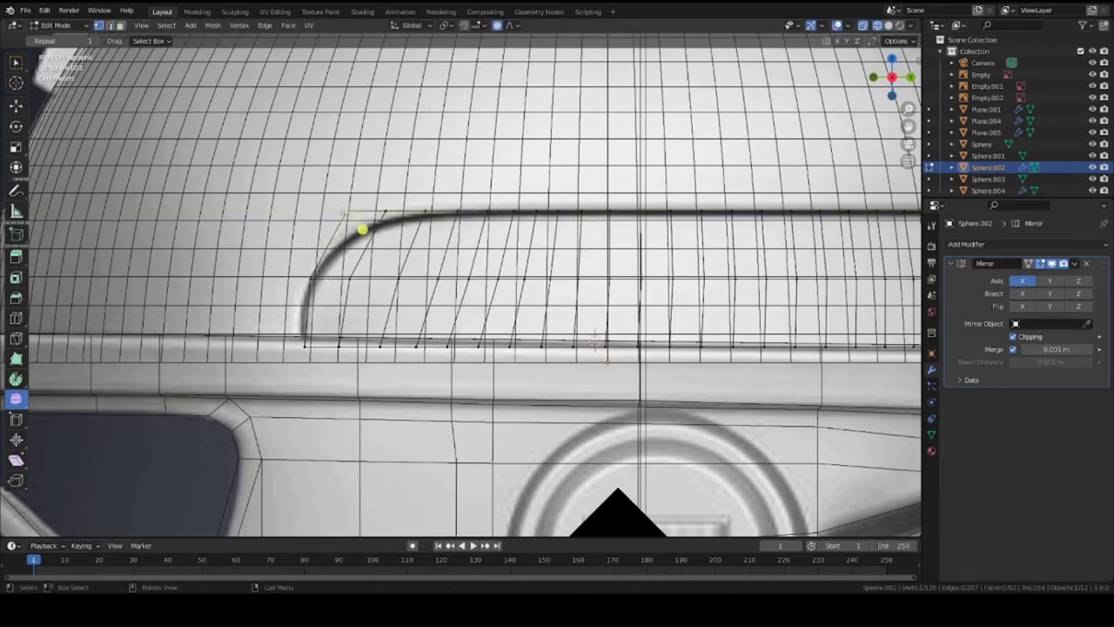
Slide the band's front top corner vertex down its end edge and adjust it along Y to follow the groove's rounded corner.
{"action": "key", "text": "g"}
{"action": "key", "text": "g"}
{"action": "left_click", "coordinate": [353, 267]}
{"action": "key", "text": "g"}
{"action": "key", "text": "y"}
{"action": "scroll", "coordinate": [362, 265], "scroll_direction": "up", "scroll_amount": 2}
{"action": "left_click", "coordinate": [362, 266]}
Fine-tune the middle and lowest front-end vertices along Y to match the groove's outline.
{"action": "left_click", "coordinate": [316, 285]}
{"action": "key", "text": "g"}
{"action": "key", "text": "y"}
{"action": "scroll", "coordinate": [315, 286], "scroll_direction": "up", "scroll_amount": 2}
{"action": "left_click", "coordinate": [312, 288]}
{"action": "left_click", "coordinate": [306, 345]}
{"action": "key", "text": "g"}
{"action": "key", "text": "y"}
{"action": "scroll", "coordinate": [301, 346], "scroll_direction": "up", "scroll_amount": 1}
{"action": "left_click", "coordinate": [301, 346]}
{"action": "key", "text": "Tab"}
{"action": "key", "text": "Tab"}
{"action": "key", "text": "g"}
{"action": "key", "text": "g"}
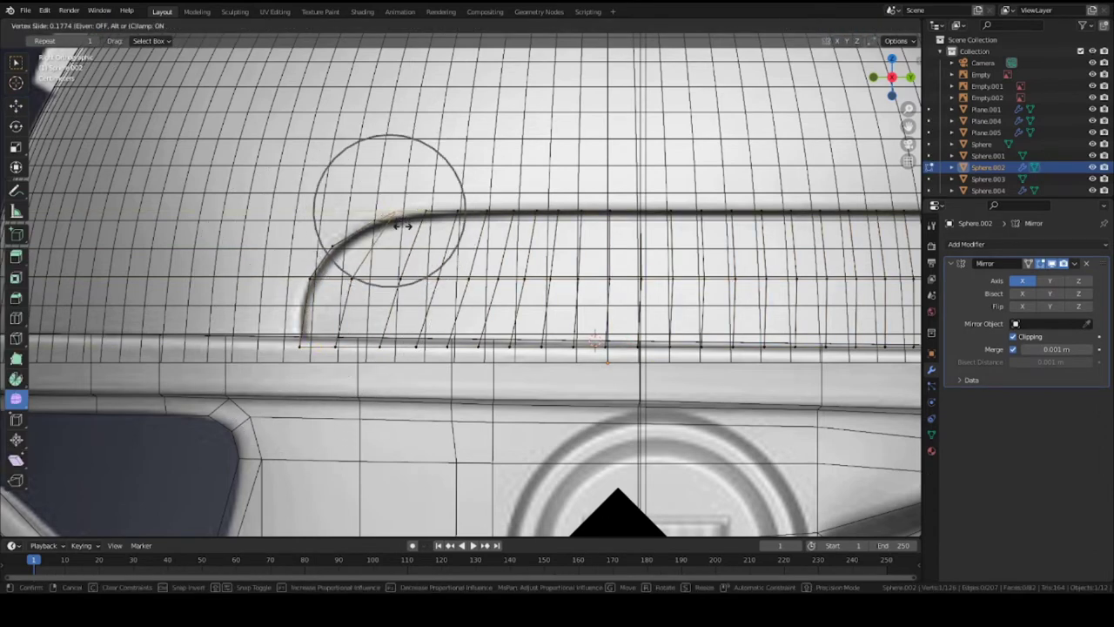
{"action": "right_click", "coordinate": [402, 225]}
Lower the first two upper-edge vertices behind the corner along Z onto the groove curve, and save the file.
{"action": "key", "text": "g"}
{"action": "key", "text": "z"}
{"action": "left_click", "coordinate": [413, 234]}
{"action": "left_click", "coordinate": [428, 217]}
{"action": "key", "text": "g"}
{"action": "scroll", "coordinate": [445, 228], "scroll_direction": "up", "scroll_amount": 4}
{"action": "key", "text": "z"}
{"action": "left_click", "coordinate": [443, 227]}
{"action": "key", "text": "Tab"}
{"action": "key", "text": "ctrl+s"}
Lower the next upper-edge vertex slightly along Z onto the curve, save the file and return to solid shading.
{"action": "key", "text": "Tab"}
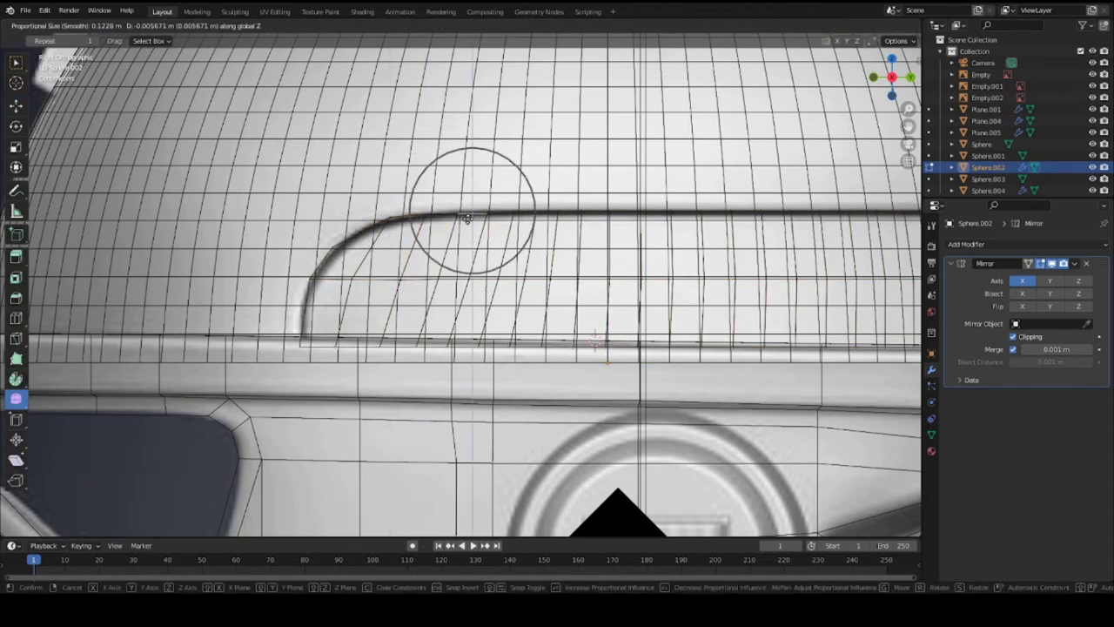
{"action": "left_click", "coordinate": [515, 239]}
{"action": "key", "text": "Tab"}
{"action": "key", "text": "ctrl+s"}
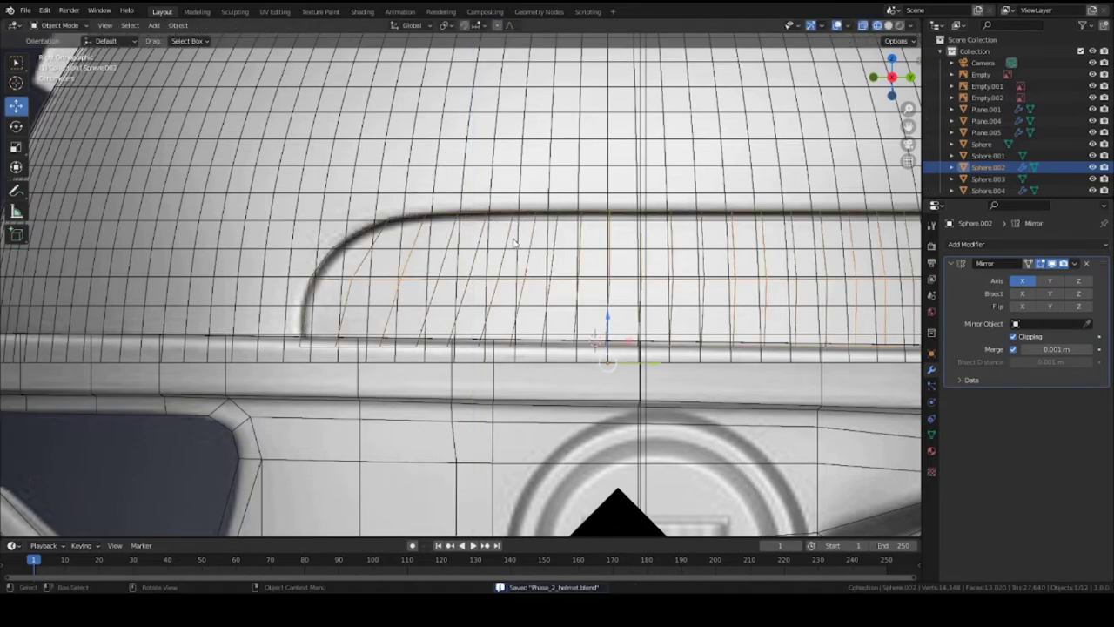
{"action": "key", "text": "z"}
{"action": "left_click", "coordinate": [581, 247]}
Add a Subdivision Surface modifier to the band below its Mirror modifier.
{"action": "mouse_move", "coordinate": [287, 259]}
{"action": "middle_mouse_down"}
{"action": "mouse_move", "coordinate": [465, 270]}
{"action": "mouse_move", "coordinate": [204, 280]}
{"action": "middle_mouse_up"}
{"action": "scroll", "coordinate": [464, 268], "scroll_direction": "down", "scroll_amount": 2}
{"action": "scroll", "coordinate": [461, 284], "scroll_direction": "down", "scroll_amount": 4}
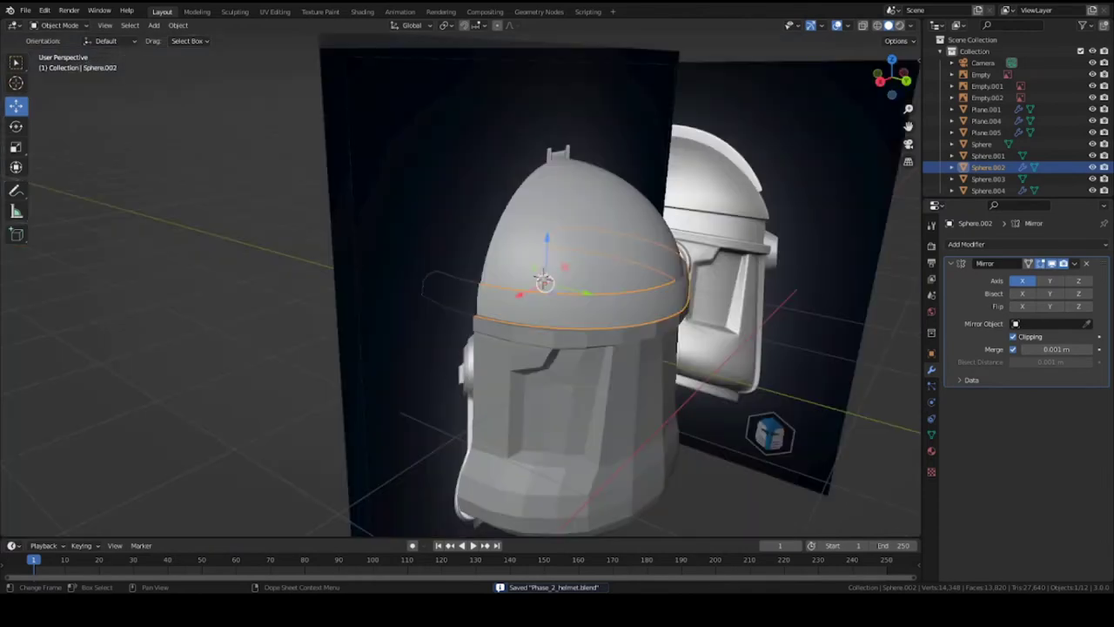
{"action": "scroll", "coordinate": [583, 372], "scroll_direction": "up", "scroll_amount": 4}
{"action": "scroll", "coordinate": [586, 380], "scroll_direction": "down", "scroll_amount": 1}
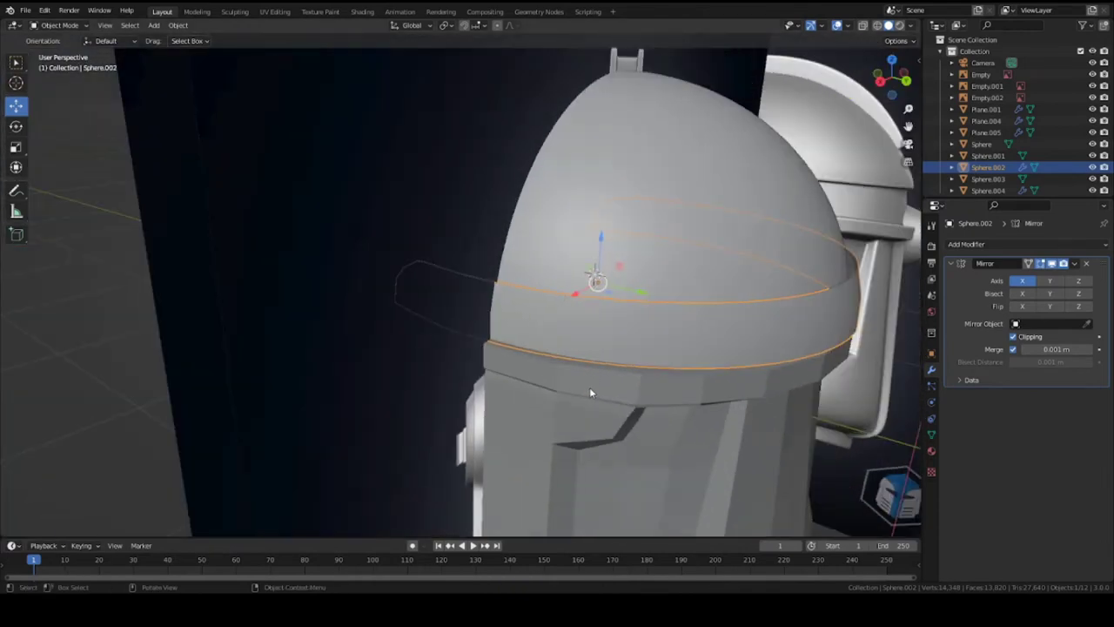
{"action": "left_click", "coordinate": [1075, 265]}
{"action": "middle_click_drag", "start_coordinate": [429, 298], "coordinate": [501, 281]}
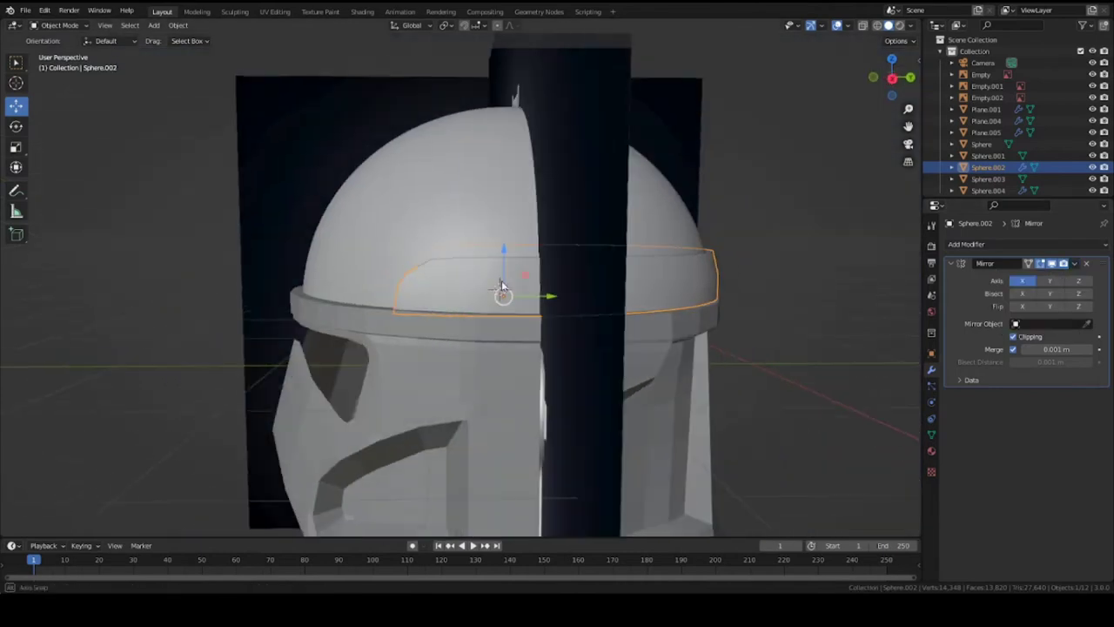
{"action": "left_click", "coordinate": [1010, 244]}
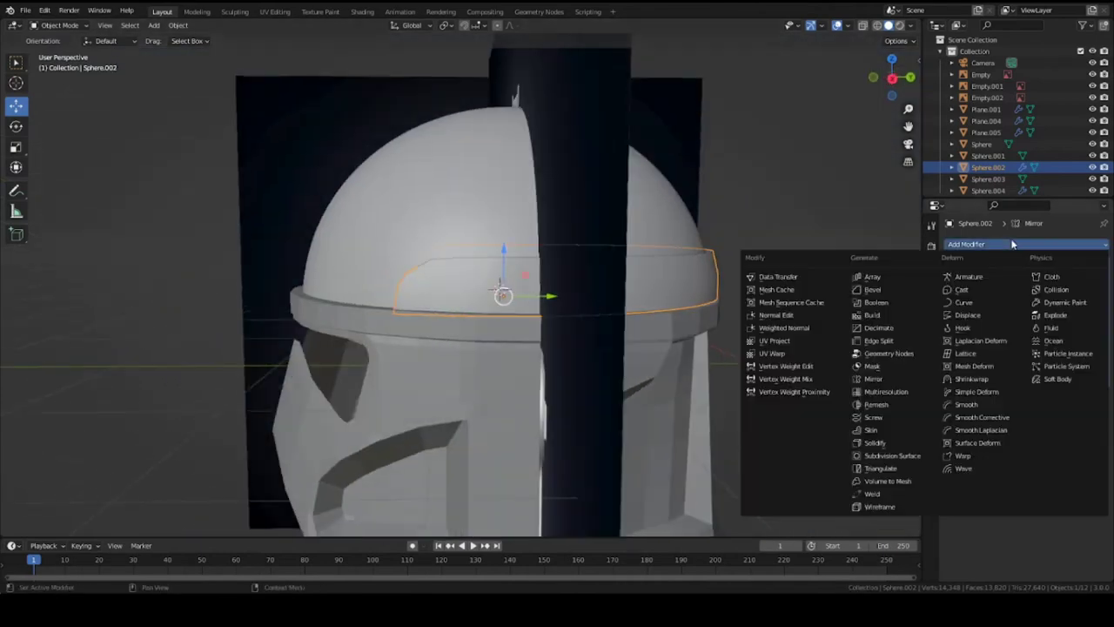
{"action": "left_click", "coordinate": [871, 456]}
Set the band's Subdivision render level to 1.
{"action": "scroll", "coordinate": [601, 381], "scroll_direction": "up", "scroll_amount": 1}
{"action": "middle_click_drag", "start_coordinate": [602, 381], "coordinate": [505, 322]}
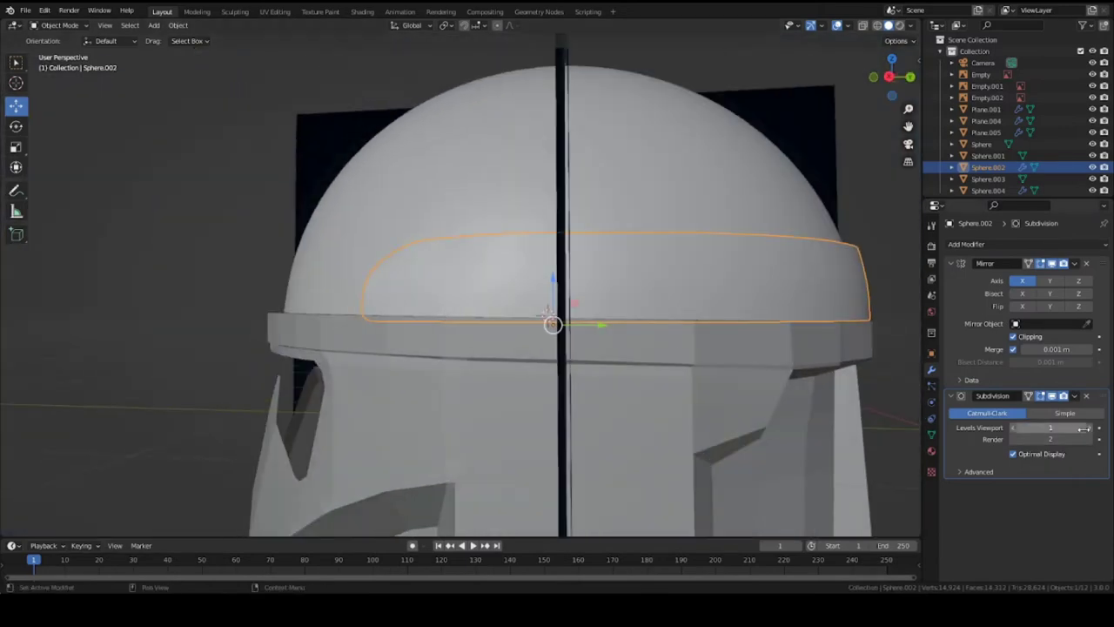
{"action": "middle_click_drag", "start_coordinate": [426, 292], "coordinate": [500, 309]}
{"action": "middle_click_drag", "start_coordinate": [699, 328], "coordinate": [652, 324]}
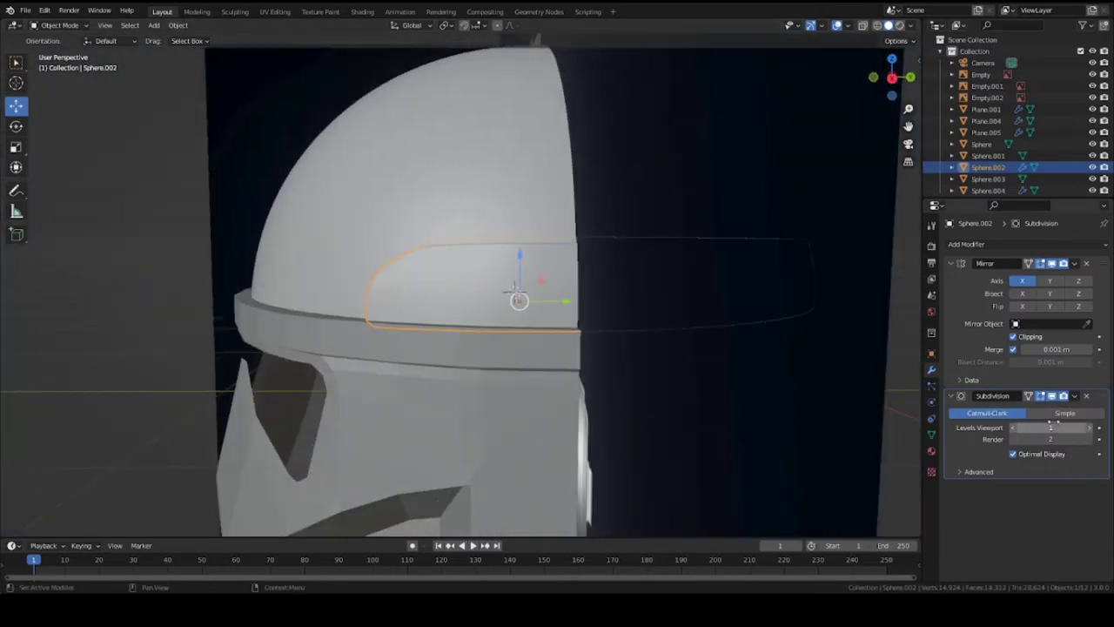
{"action": "left_click", "coordinate": [1014, 439]}
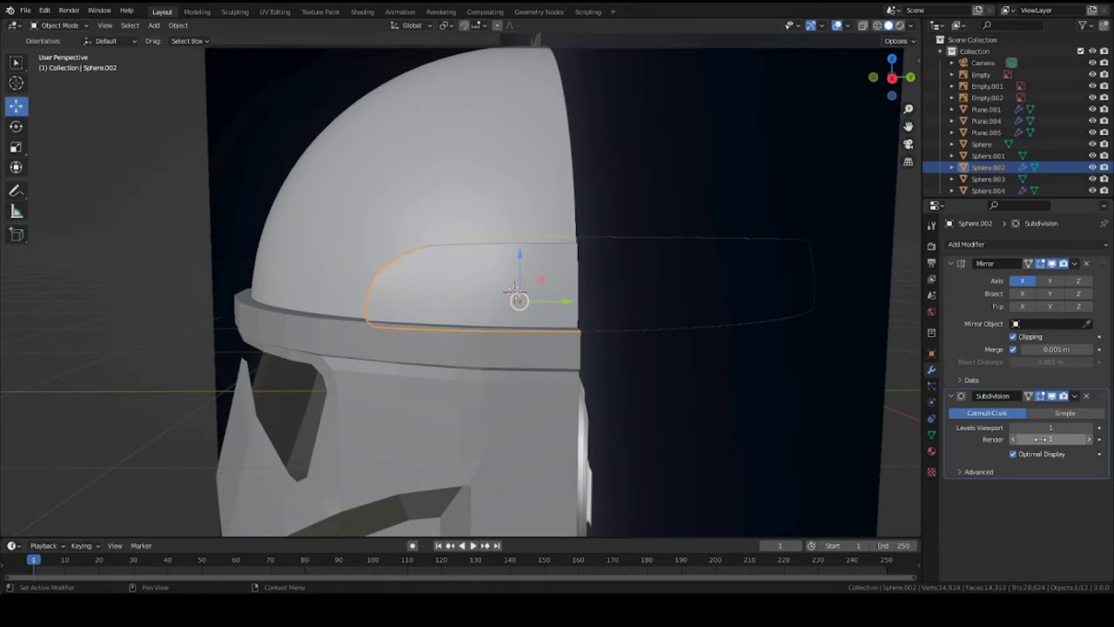
Apply the band's Mirror and Subdivision modifiers, and save the file.
{"action": "left_click", "coordinate": [1076, 396]}
{"action": "left_click", "coordinate": [1076, 264]}
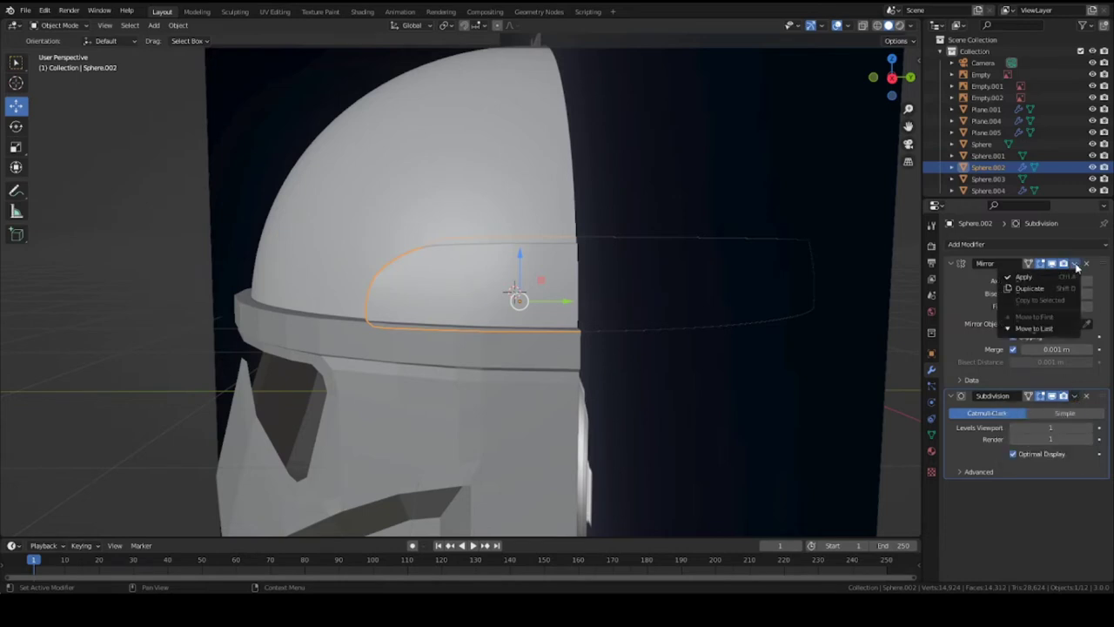
{"action": "left_click", "coordinate": [1023, 276]}
{"action": "left_click", "coordinate": [1076, 264]}
{"action": "left_click", "coordinate": [1024, 277]}
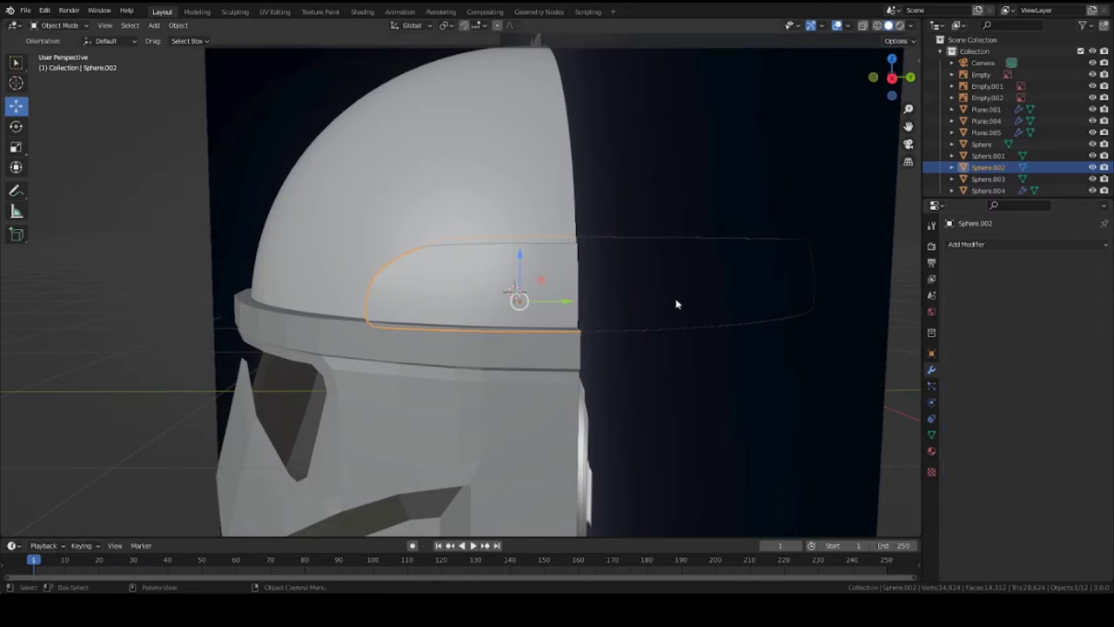
{"action": "middle_click_drag", "start_coordinate": [546, 299], "coordinate": [811, 291]}
{"action": "key", "text": "ctrl+s"}
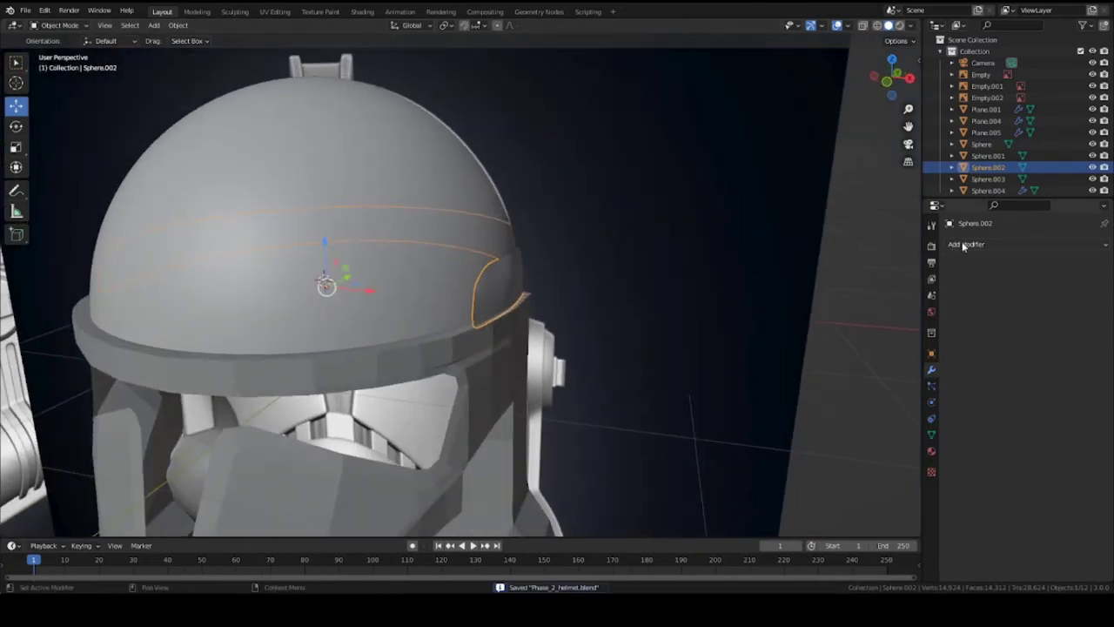
Add a Solidify modifier to the band and set its thickness to 0.06 m.
{"action": "left_click", "coordinate": [961, 244]}
{"action": "middle_click_drag", "start_coordinate": [700, 350], "coordinate": [661, 296]}
{"action": "left_click", "coordinate": [1035, 244]}
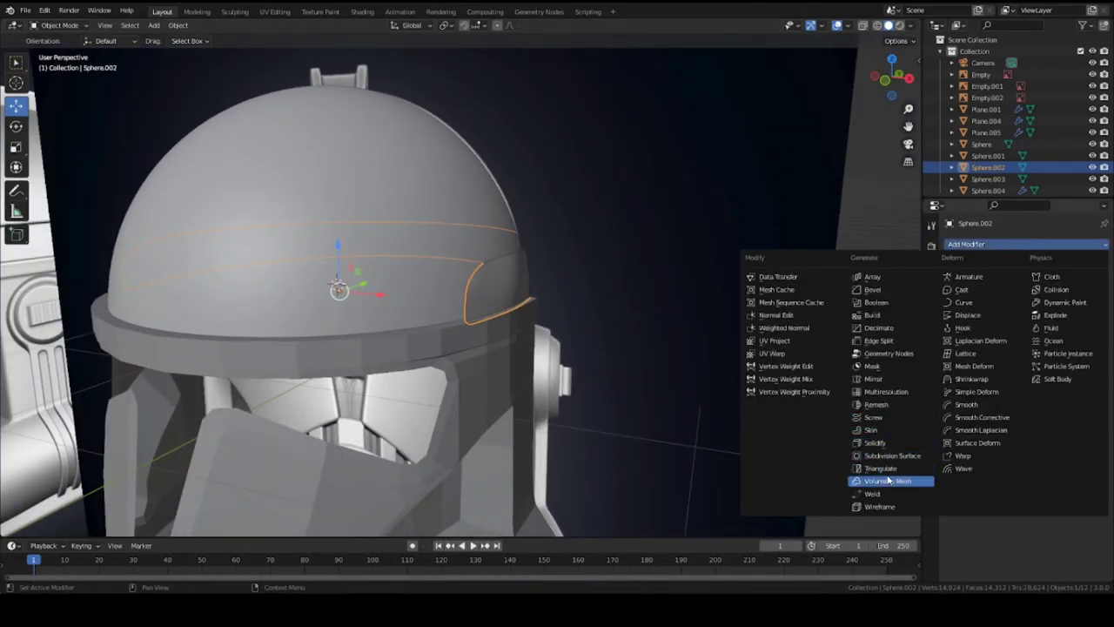
{"action": "left_click", "coordinate": [879, 443]}
{"action": "scroll", "coordinate": [575, 313], "scroll_direction": "up", "scroll_amount": 3}
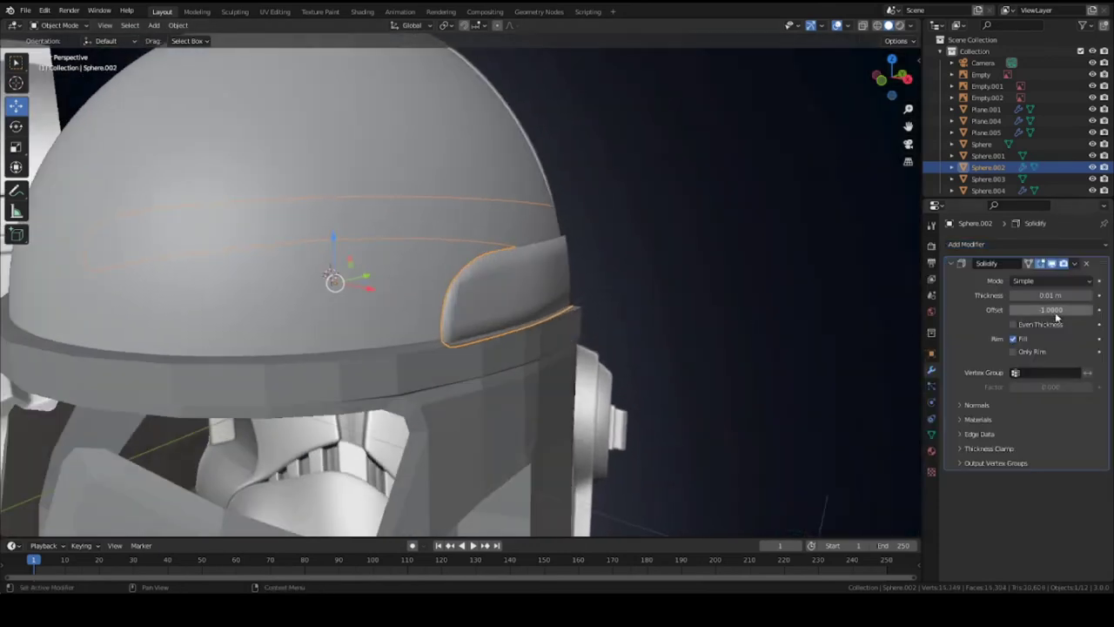
{"action": "left_click_drag", "start_coordinate": [1051, 295], "coordinate": [1079, 295]}
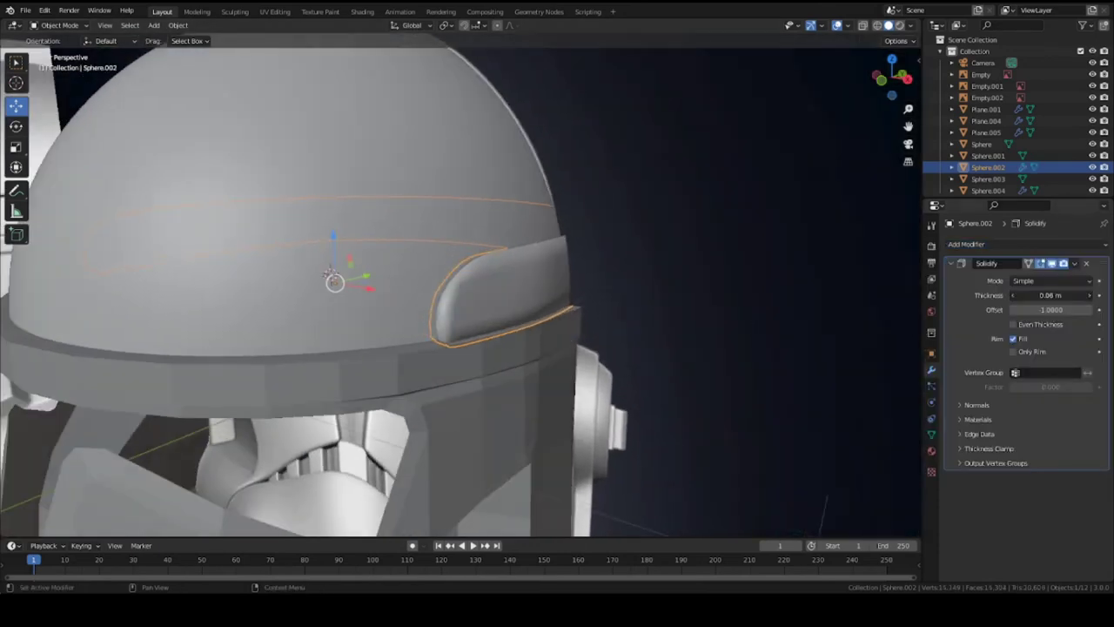
Examine the thickened band in wireframe from the side and front, comparing its depth with the dome and the reference images.
{"action": "middle_click_drag", "start_coordinate": [522, 284], "coordinate": [406, 339]}
{"action": "middle_click_drag", "start_coordinate": [502, 348], "coordinate": [483, 345]}
{"action": "key", "text": "KP_3"}
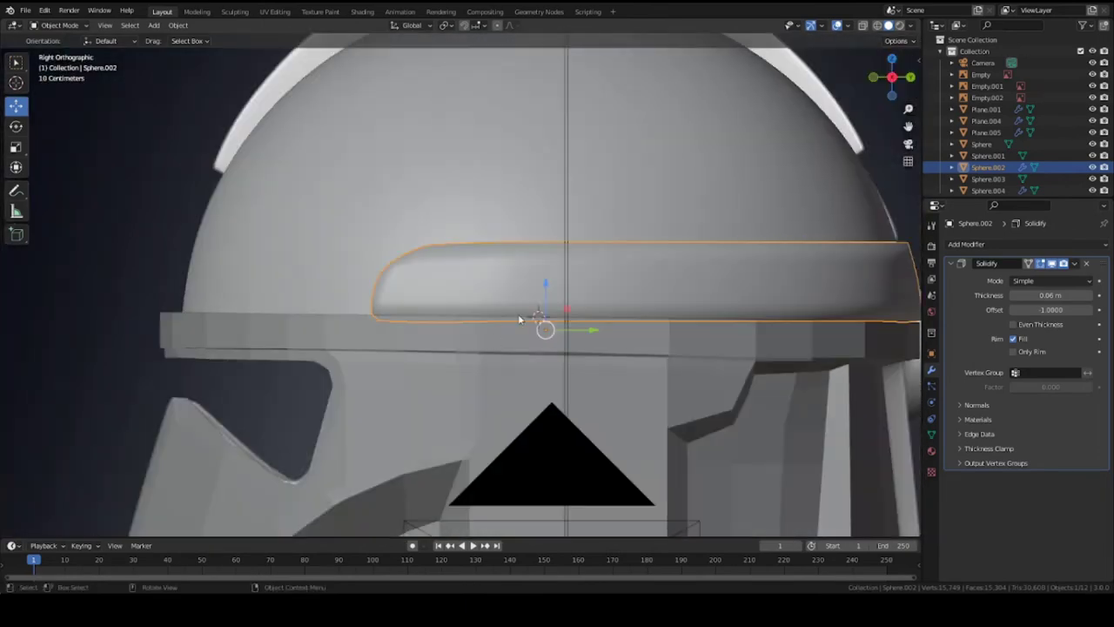
{"action": "key", "text": "z"}
{"action": "left_click", "coordinate": [483, 328]}
{"action": "middle_click_drag", "start_coordinate": [770, 334], "coordinate": [605, 346], "text": "shift"}
{"action": "scroll", "coordinate": [605, 346], "scroll_direction": "up", "scroll_amount": 1}
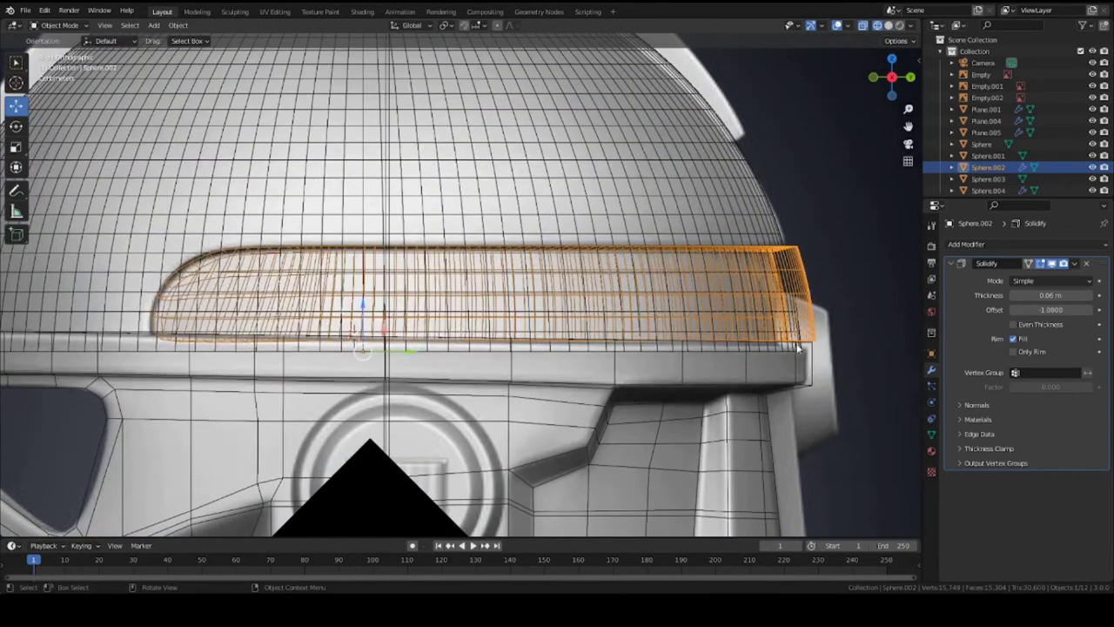
{"action": "left_click_drag", "start_coordinate": [1050, 295], "coordinate": [1051, 295]}
{"action": "middle_click_drag", "start_coordinate": [719, 322], "coordinate": [614, 315]}
{"action": "scroll", "coordinate": [620, 327], "scroll_direction": "up", "scroll_amount": 5}
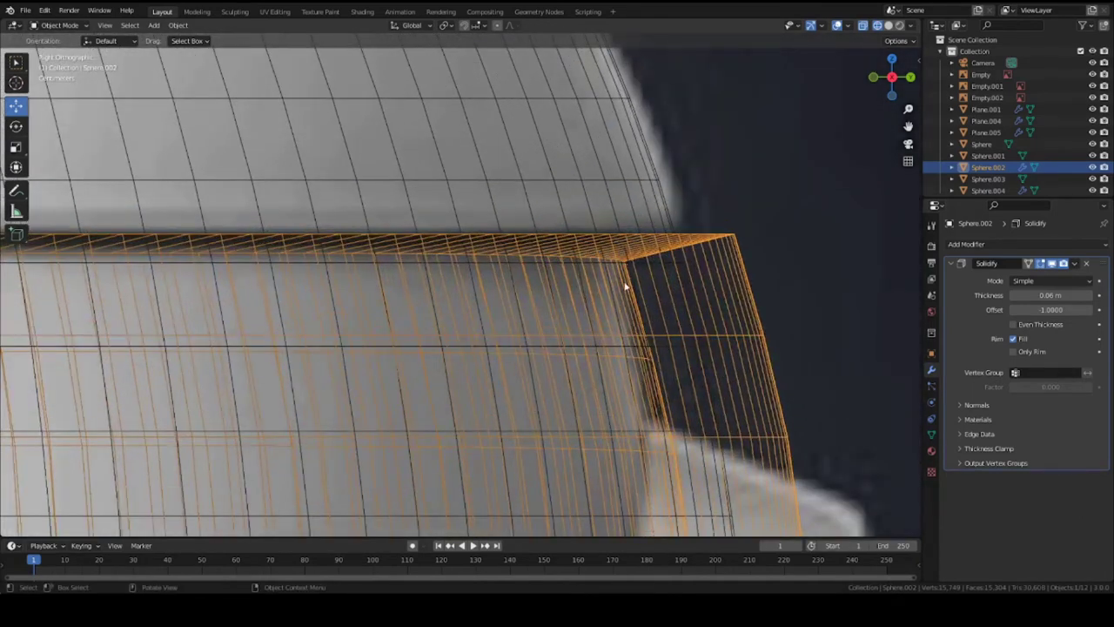
{"action": "middle_click_drag", "start_coordinate": [682, 438], "coordinate": [650, 272], "text": "shift"}
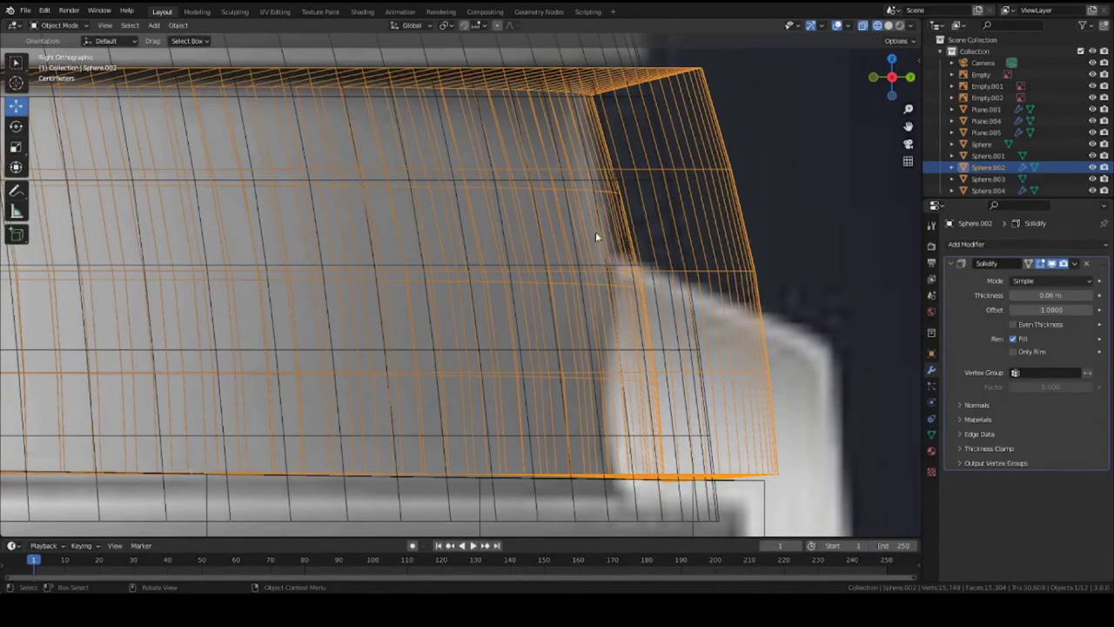
{"action": "scroll", "coordinate": [595, 233], "scroll_direction": "down", "scroll_amount": 8}
{"action": "middle_click_drag", "start_coordinate": [223, 310], "coordinate": [665, 319], "text": "shift"}
{"action": "scroll", "coordinate": [628, 322], "scroll_direction": "up", "scroll_amount": 3}
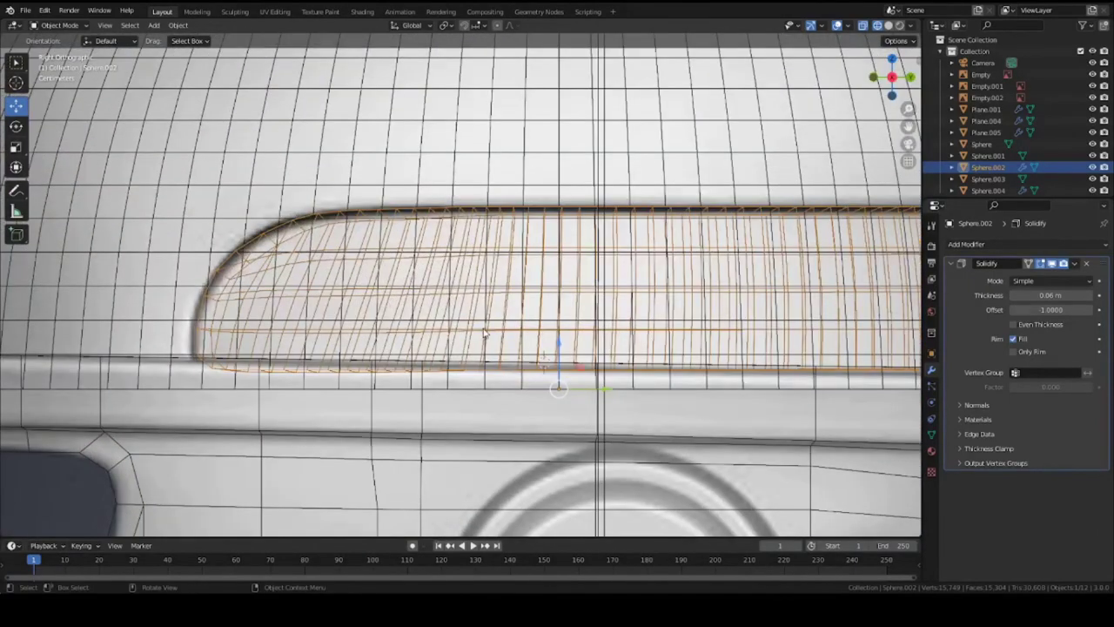
{"action": "middle_click_drag", "start_coordinate": [483, 332], "coordinate": [484, 327]}
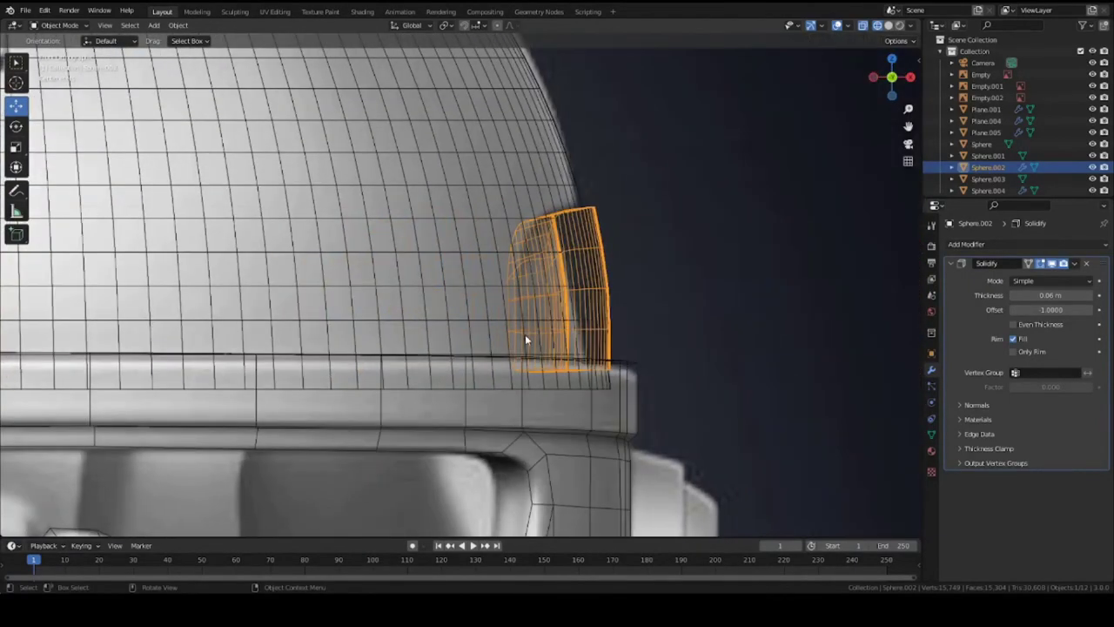
{"action": "scroll", "coordinate": [525, 336], "scroll_direction": "down", "scroll_amount": 2}
Apply the band's Solidify modifier.
{"action": "left_click", "coordinate": [1074, 263]}
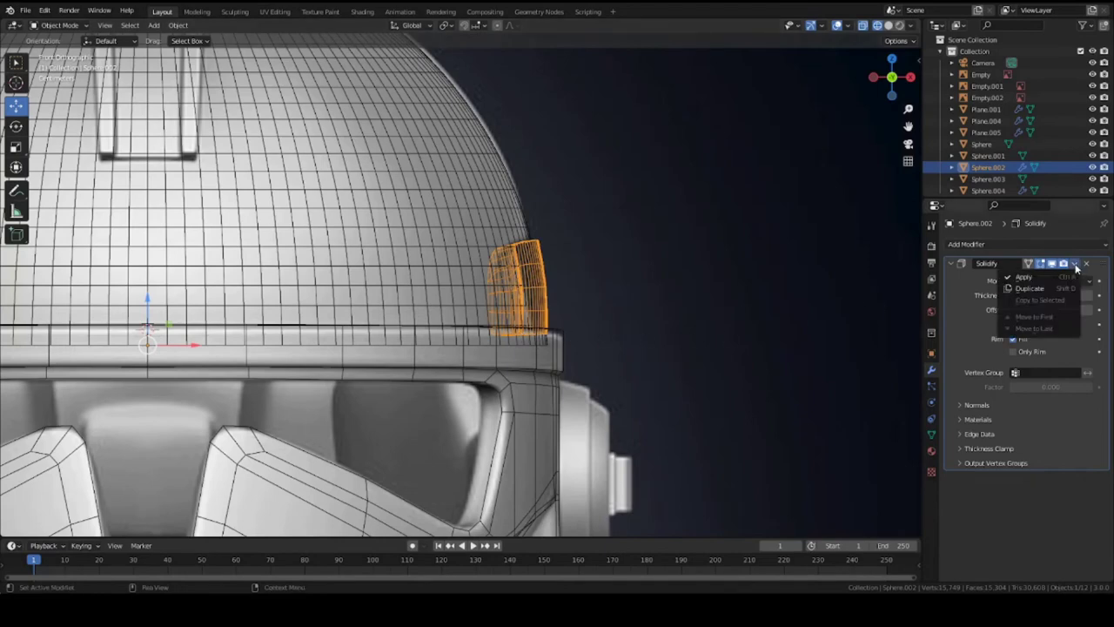
{"action": "left_click", "coordinate": [1036, 272]}
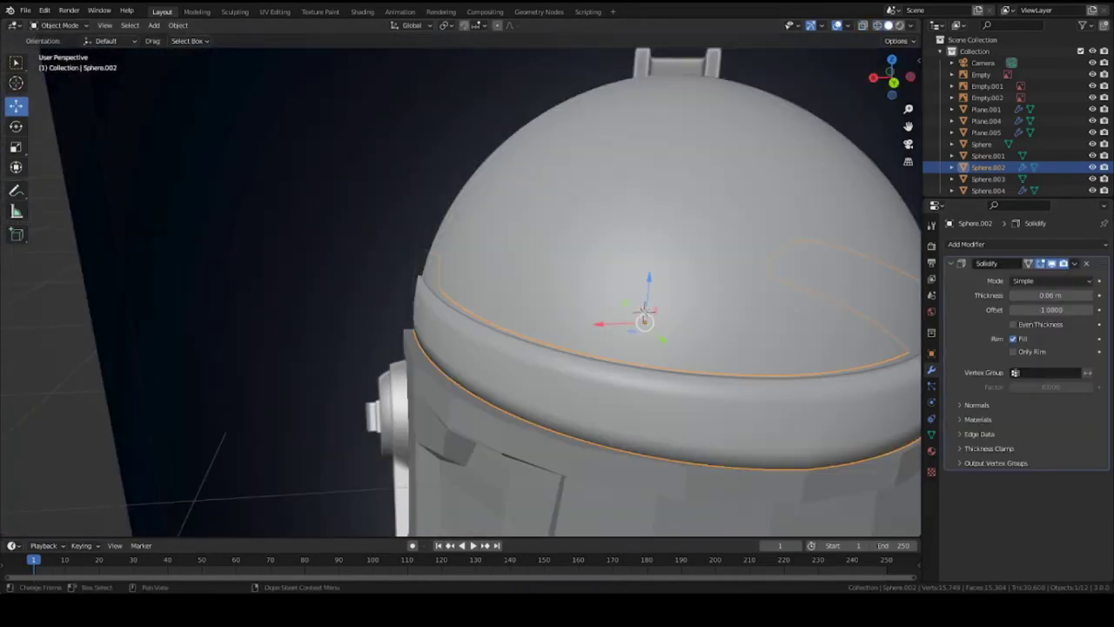
{"action": "middle_click_drag", "start_coordinate": [515, 373], "coordinate": [488, 361]}
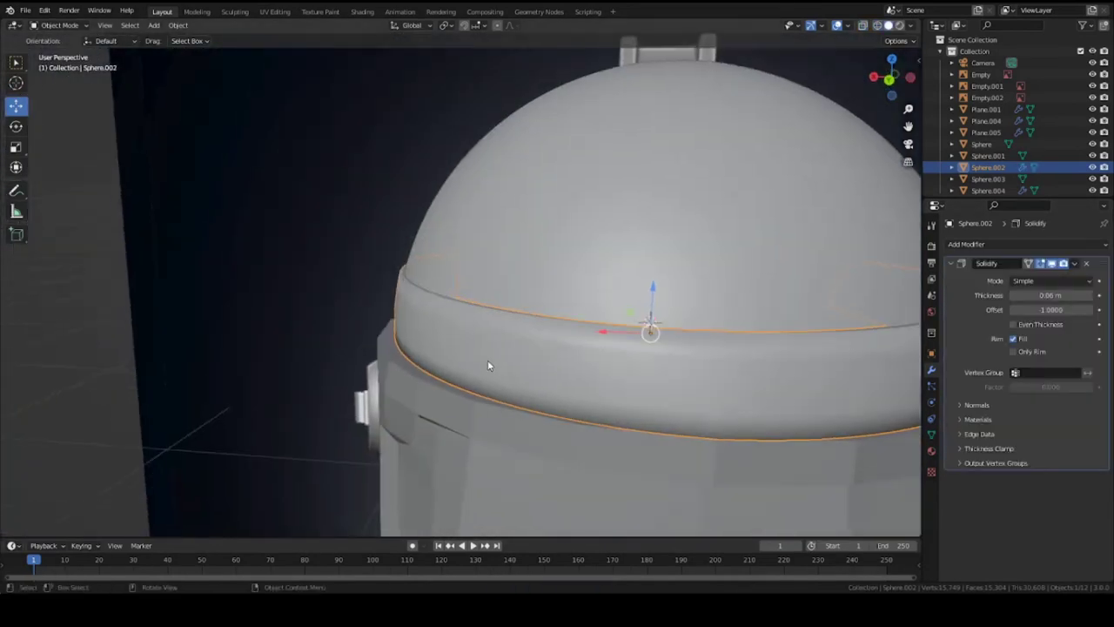
{"action": "scroll", "coordinate": [583, 371], "scroll_direction": "down", "scroll_amount": 2}
{"action": "scroll", "coordinate": [589, 366], "scroll_direction": "up", "scroll_amount": 3}
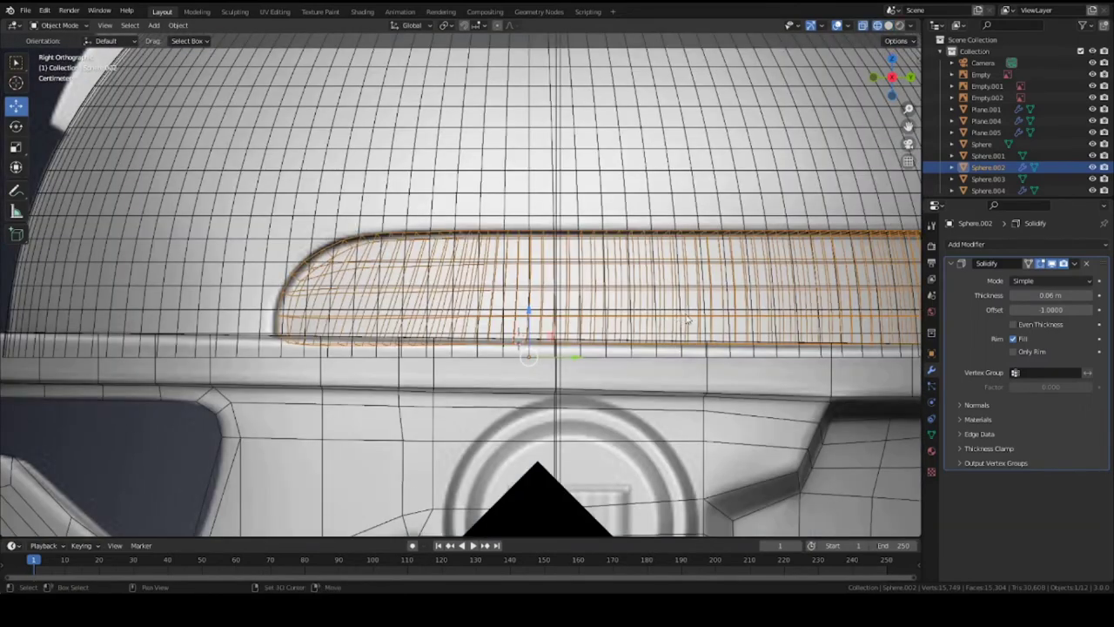
{"action": "middle_click_drag", "start_coordinate": [688, 321], "coordinate": [816, 342]}
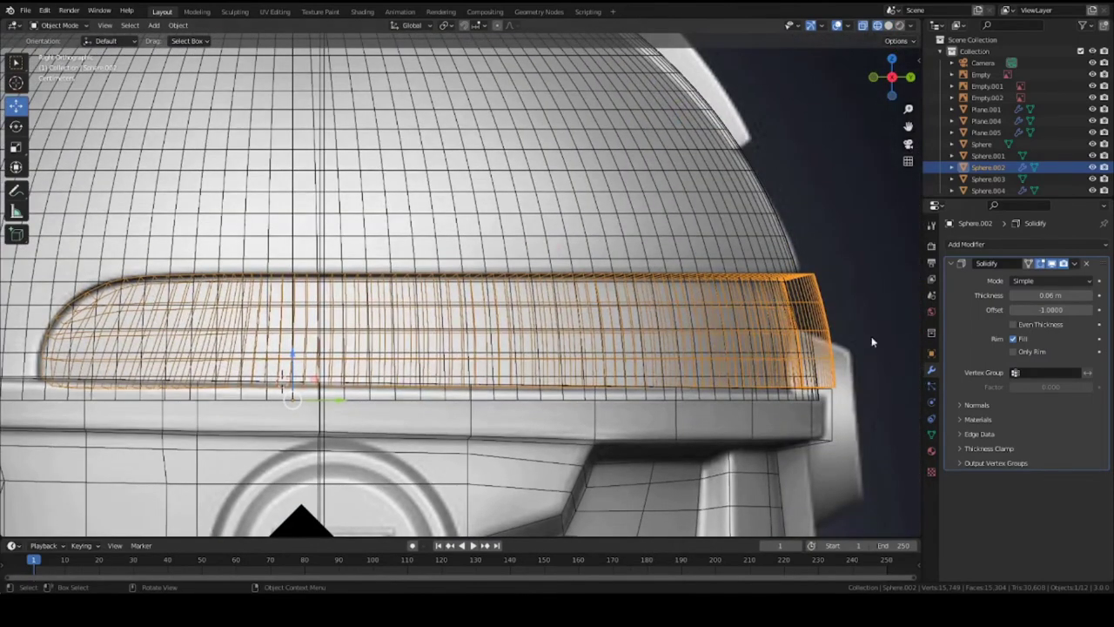
{"action": "left_click", "coordinate": [1074, 264]}
{"action": "left_click", "coordinate": [1055, 277]}
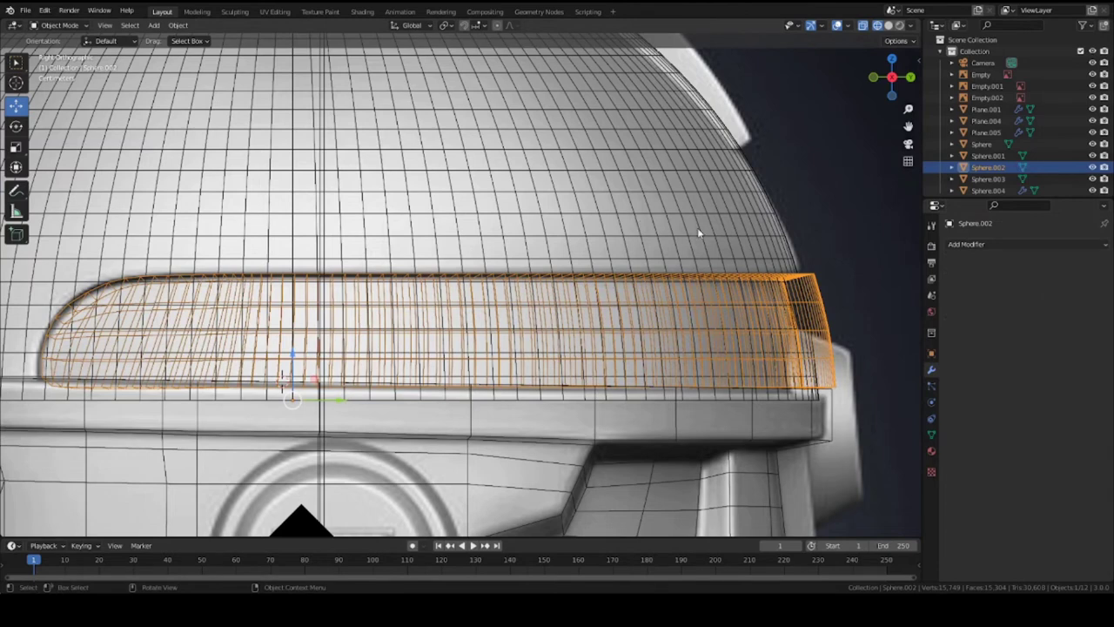
Add a Boolean Difference modifier to the dome with the band as its cutting object, and enable Self Intersection for the Exact solver.
{"action": "left_click", "coordinate": [822, 241]}
{"action": "left_click", "coordinate": [778, 247]}
{"action": "left_click", "coordinate": [966, 243]}
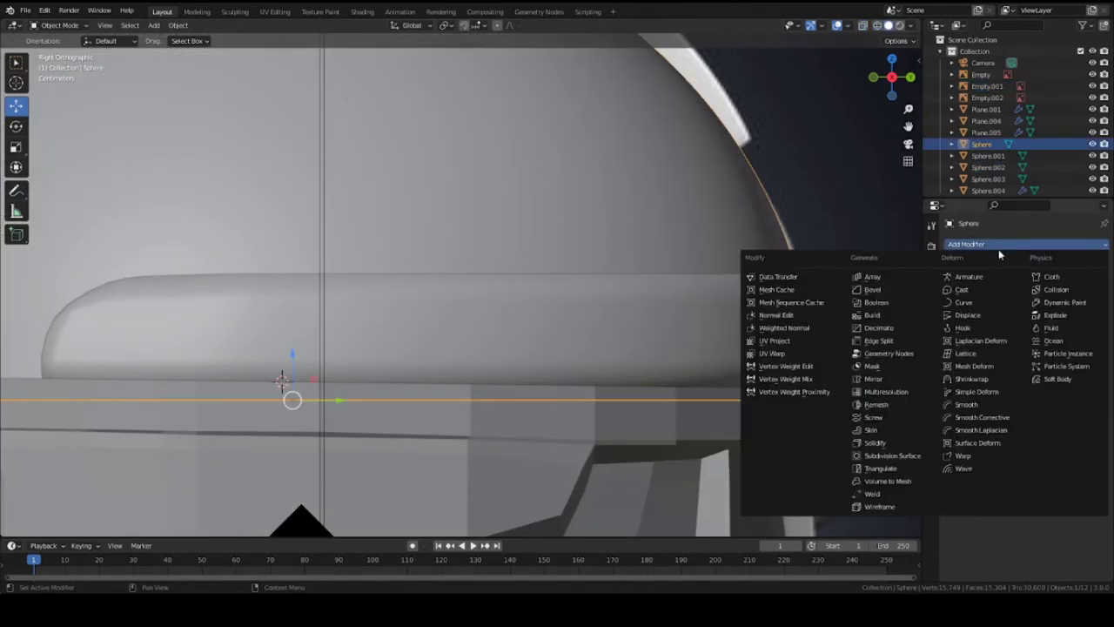
{"action": "left_click", "coordinate": [893, 305]}
{"action": "left_click", "coordinate": [1086, 310]}
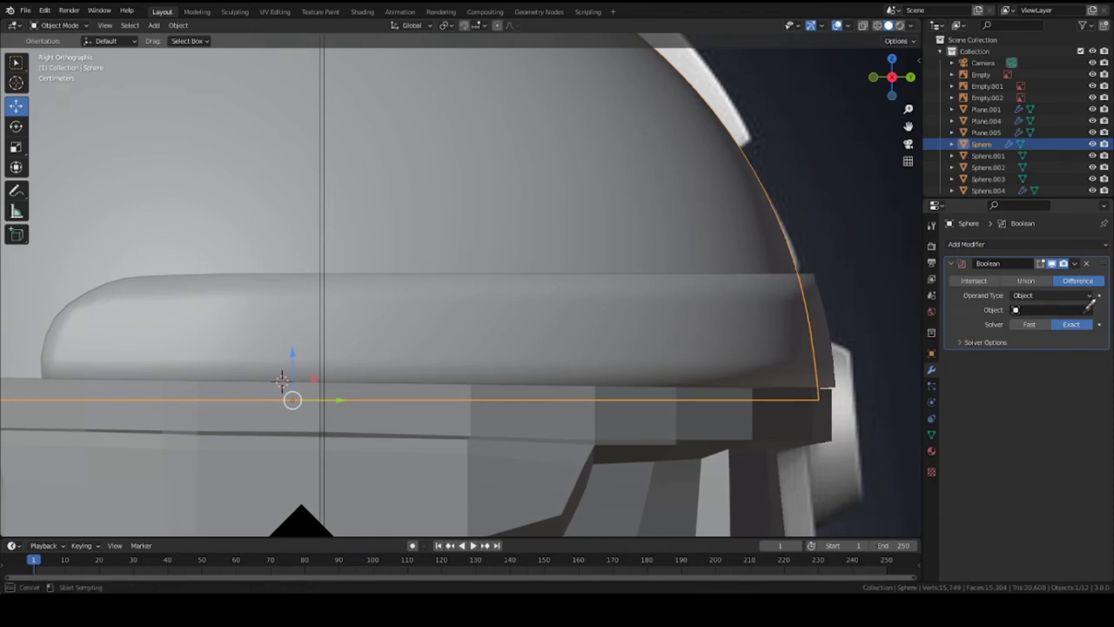
{"action": "left_click", "coordinate": [819, 302]}
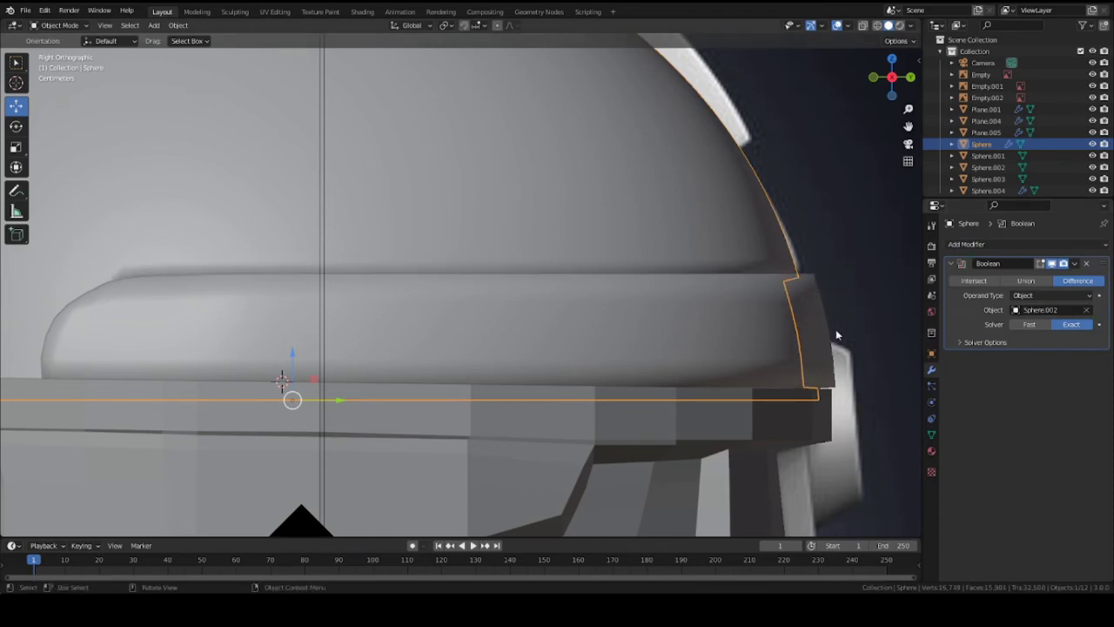
{"action": "left_click", "coordinate": [959, 342]}
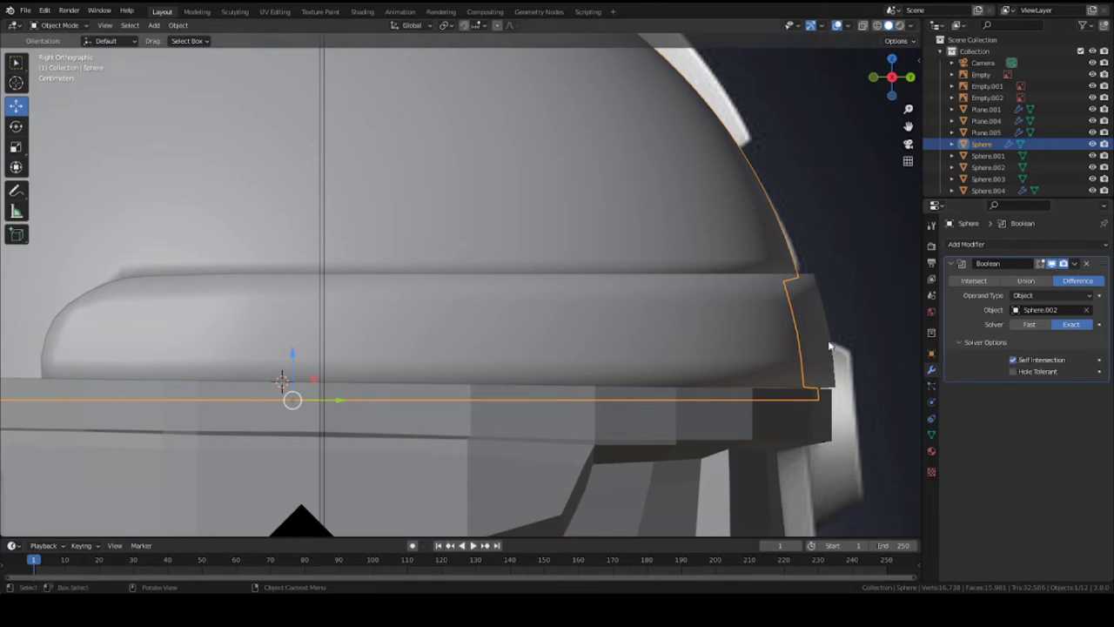
Try the Intersect operation in the dome's Boolean modifier, and switch it back to Difference.
{"action": "scroll", "coordinate": [814, 345], "scroll_direction": "down", "scroll_amount": 3}
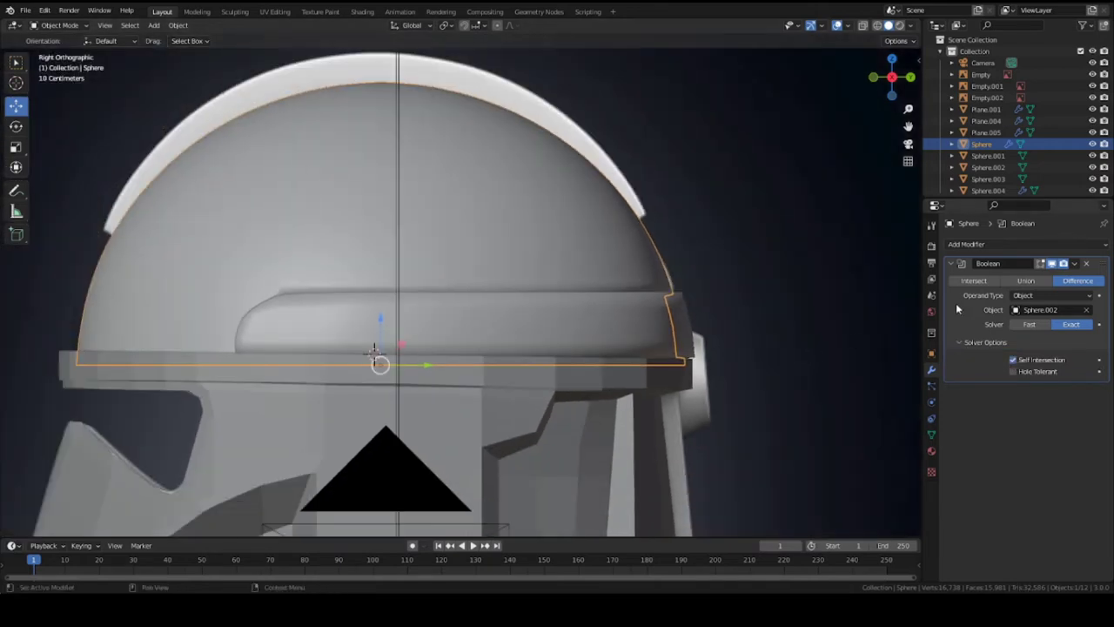
{"action": "left_click", "coordinate": [967, 282]}
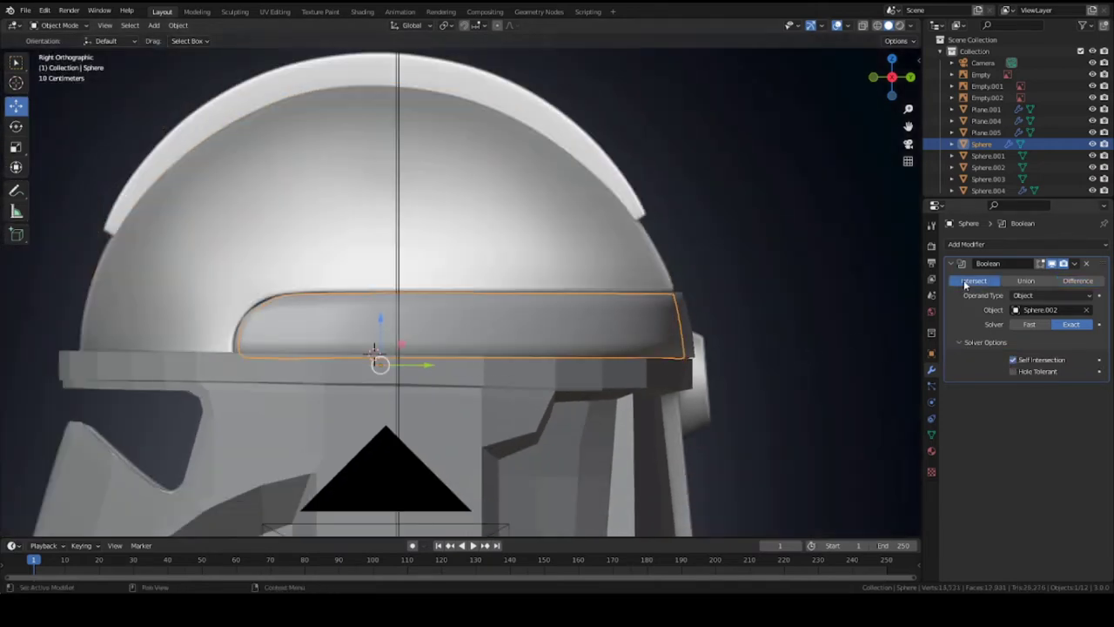
{"action": "left_click", "coordinate": [1077, 280]}
Save the file and check the Boolean cut in the dome from the side and front in wireframe and solid shading.
{"action": "scroll", "coordinate": [584, 322], "scroll_direction": "up", "scroll_amount": 3}
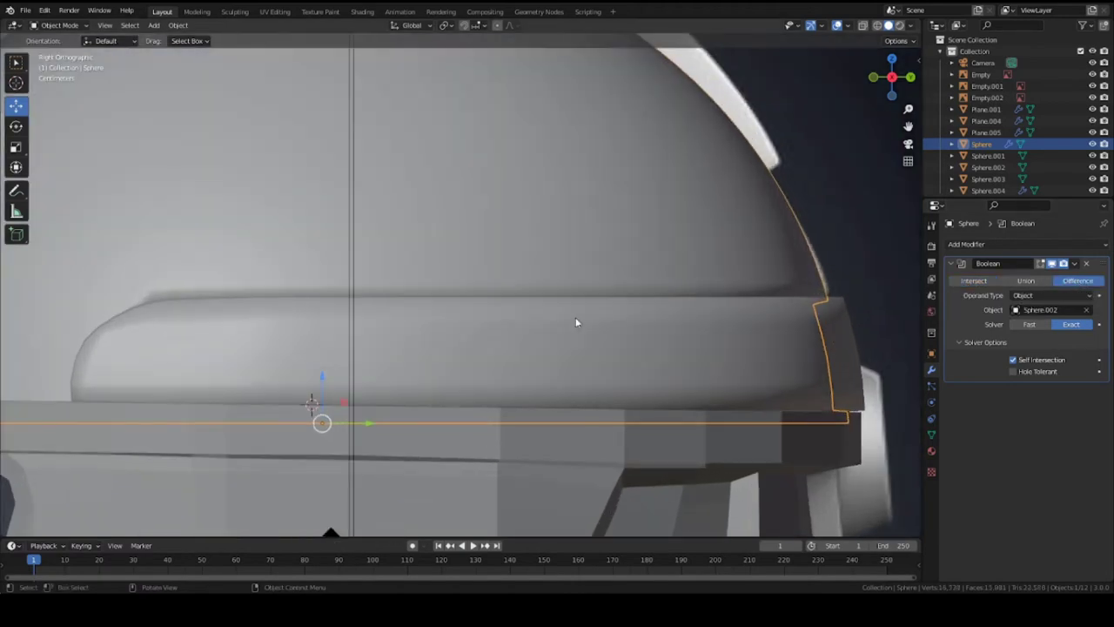
{"action": "middle_click_drag", "start_coordinate": [687, 311], "coordinate": [523, 333], "text": "shift"}
{"action": "key", "text": "ctrl+s"}
{"action": "key", "text": "z"}
{"action": "left_click", "coordinate": [496, 323]}
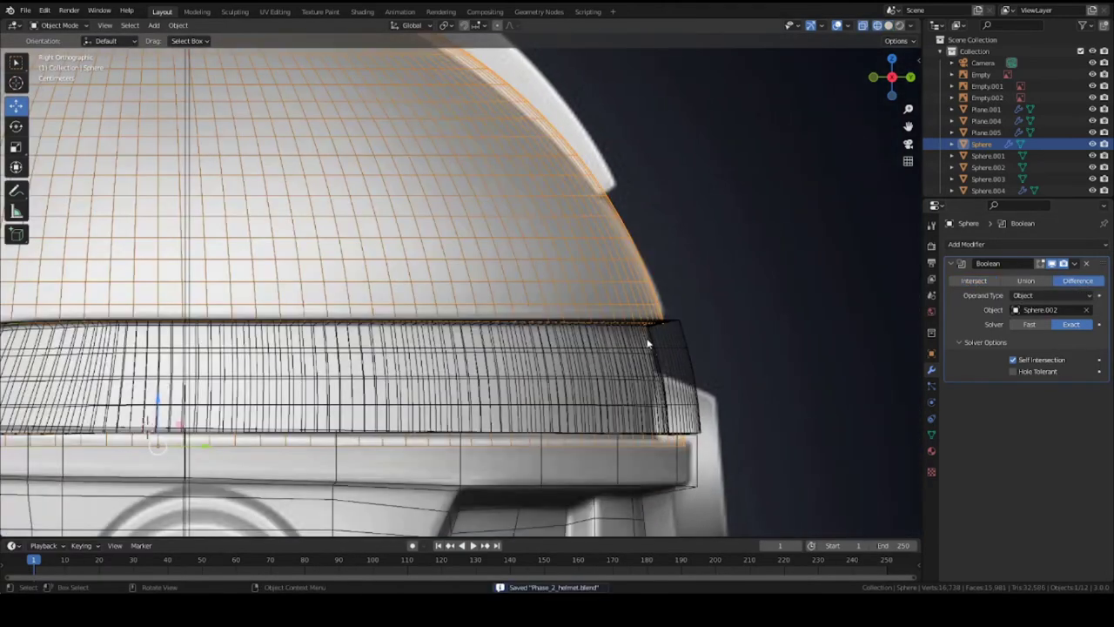
{"action": "key", "text": "z"}
{"action": "left_click", "coordinate": [736, 324]}
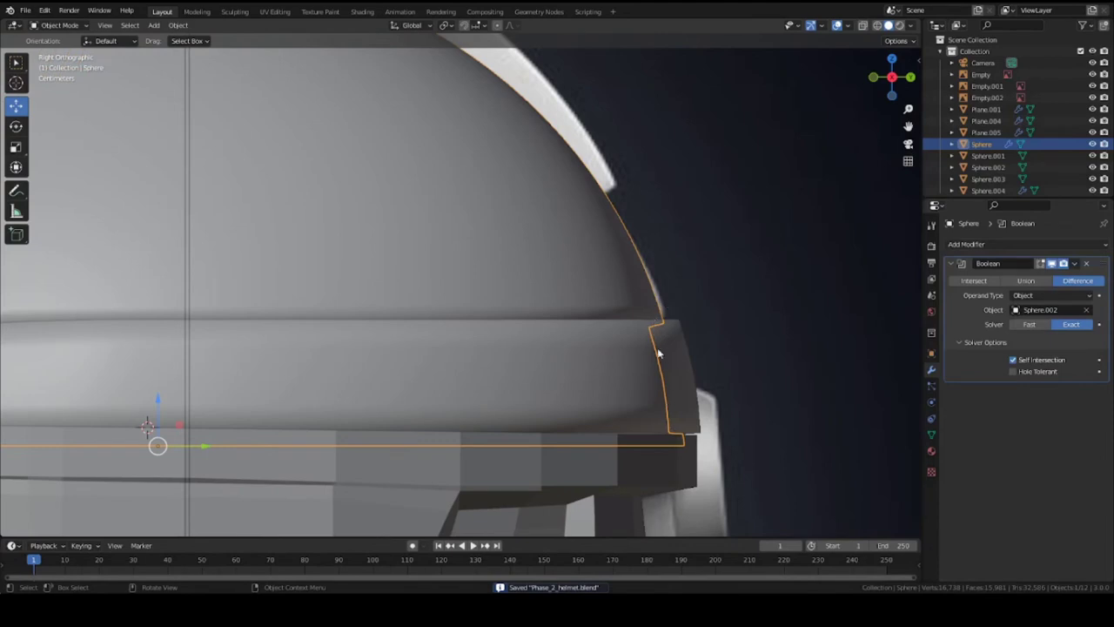
{"action": "middle_click_drag", "start_coordinate": [353, 332], "coordinate": [574, 320], "text": "shift"}
{"action": "key", "text": "KP_1"}
{"action": "scroll", "coordinate": [523, 397], "scroll_direction": "down", "scroll_amount": 1}
{"action": "scroll", "coordinate": [527, 374], "scroll_direction": "down", "scroll_amount": 1}
{"action": "scroll", "coordinate": [532, 344], "scroll_direction": "up", "scroll_amount": 1}
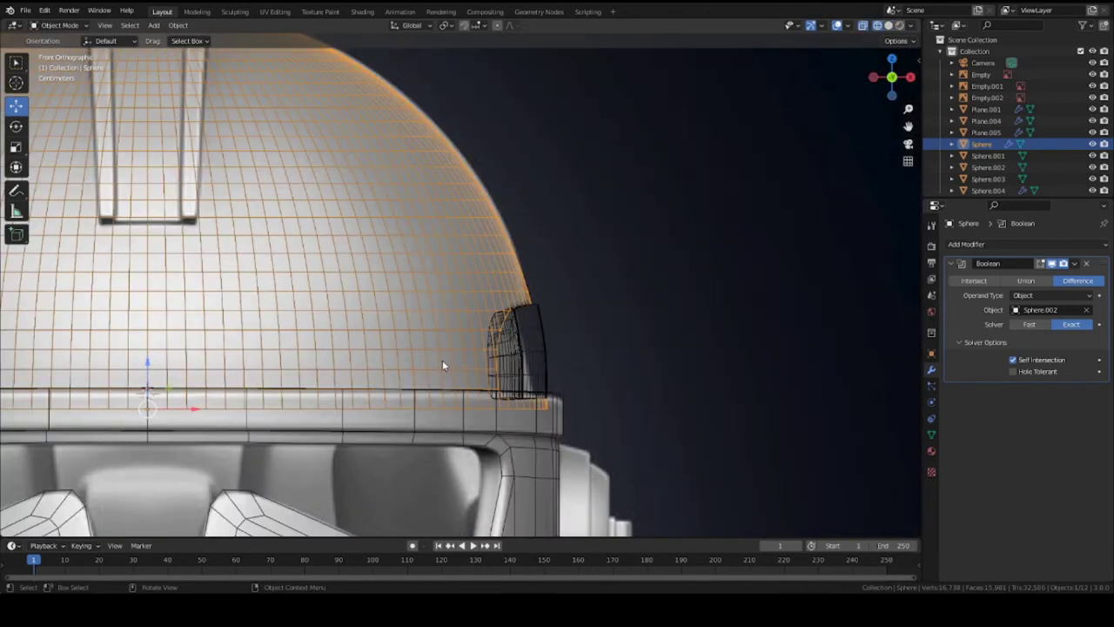
Apply the Boolean modifier on the dome.
{"action": "left_click", "coordinate": [540, 365]}
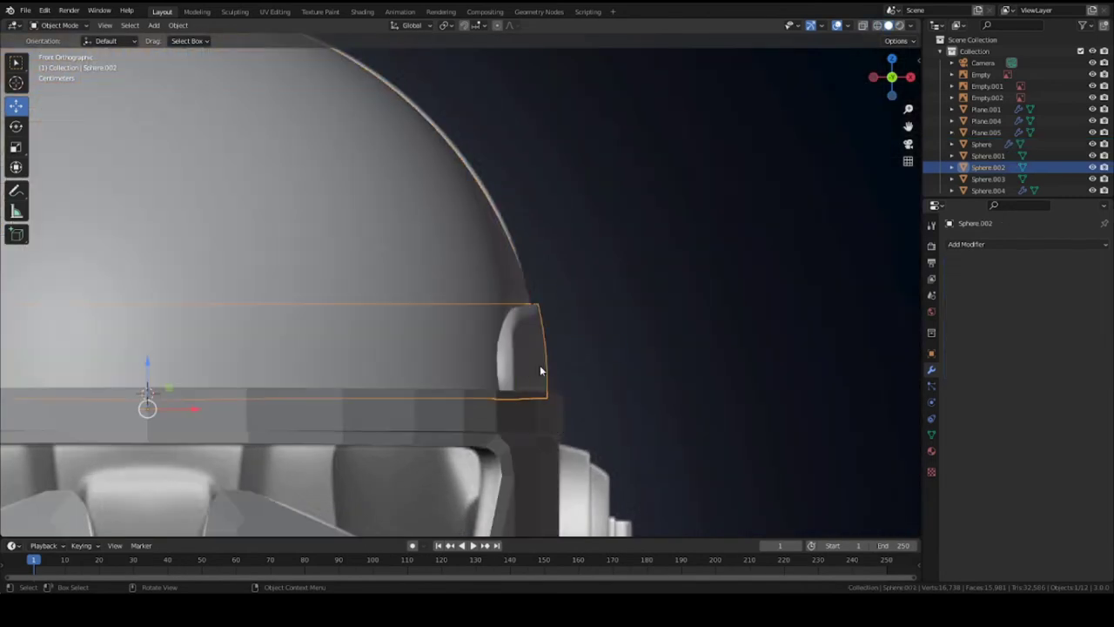
{"action": "left_click", "coordinate": [433, 344]}
{"action": "left_click", "coordinate": [1074, 263]}
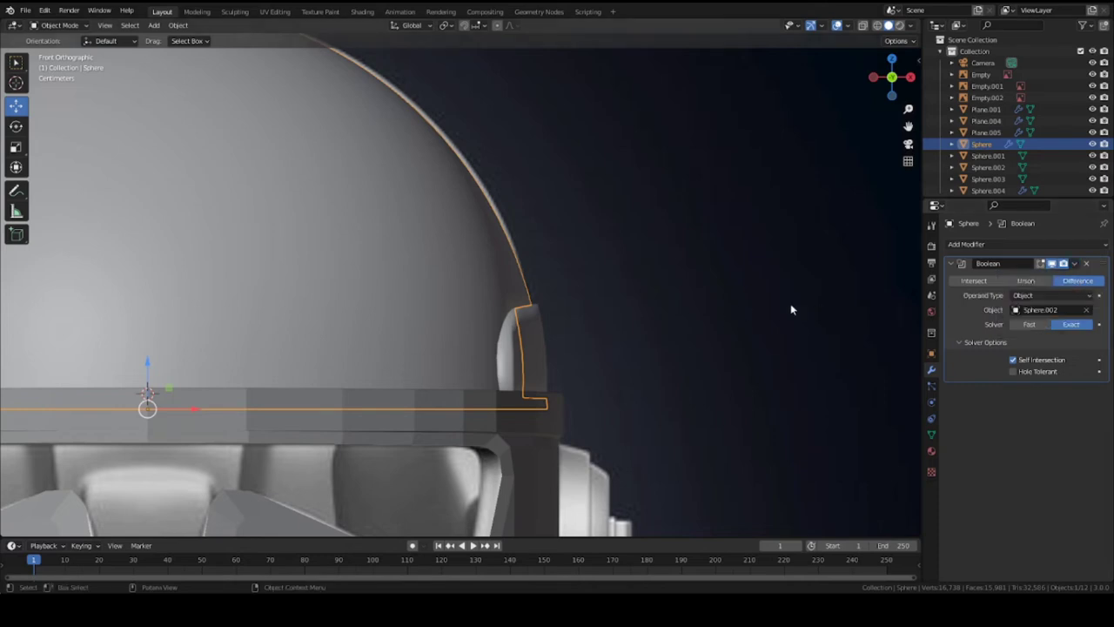
{"action": "left_click", "coordinate": [1076, 263]}
{"action": "key", "text": "ctrl+a"}
Add an Edge Split modifier to the dome and apply it.
{"action": "middle_click_drag", "start_coordinate": [632, 310], "coordinate": [371, 296]}
{"action": "left_click", "coordinate": [1015, 244]}
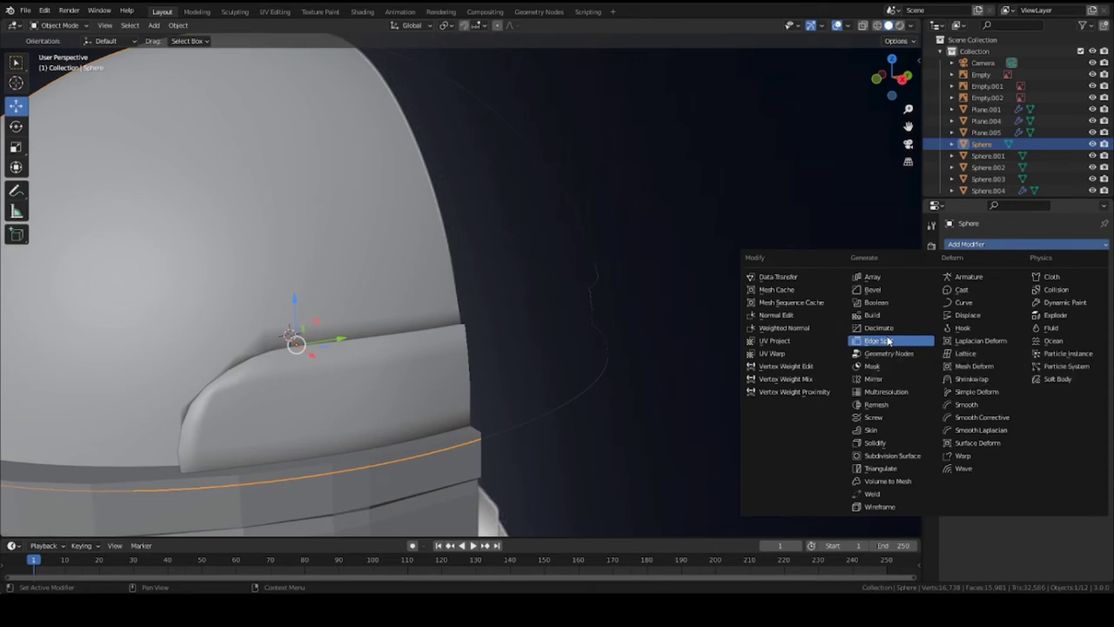
{"action": "left_click", "coordinate": [888, 341]}
{"action": "middle_click_drag", "start_coordinate": [888, 341], "coordinate": [770, 290]}
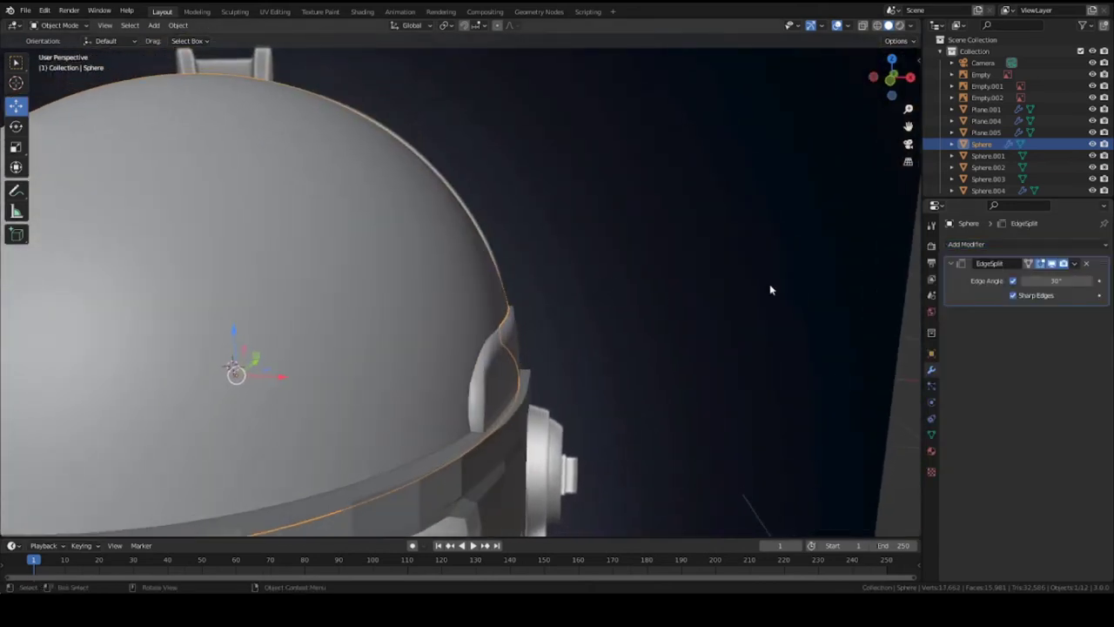
{"action": "left_click", "coordinate": [1074, 263]}
{"action": "left_click", "coordinate": [1010, 274]}
Hide the band used as the cutter, and save the file.
{"action": "left_click", "coordinate": [502, 380]}
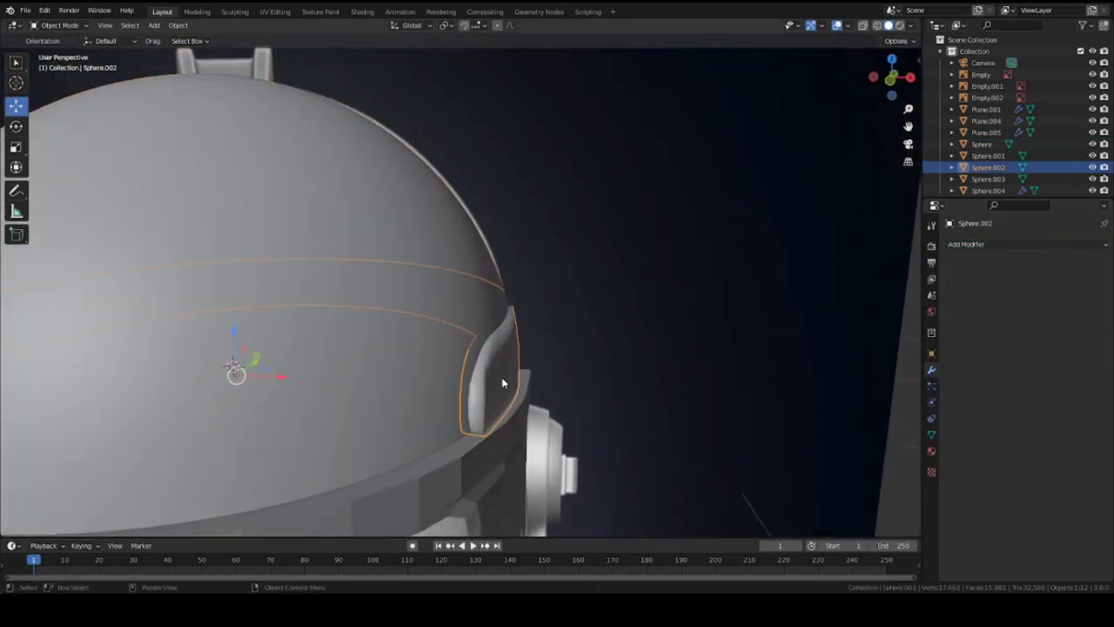
{"action": "middle_click_drag", "start_coordinate": [593, 354], "coordinate": [551, 328]}
{"action": "key", "text": "h"}
{"action": "scroll", "coordinate": [653, 340], "scroll_direction": "up", "scroll_amount": 3}
{"action": "scroll", "coordinate": [550, 346], "scroll_direction": "down", "scroll_amount": 3}
{"action": "key", "text": "ctrl+s"}
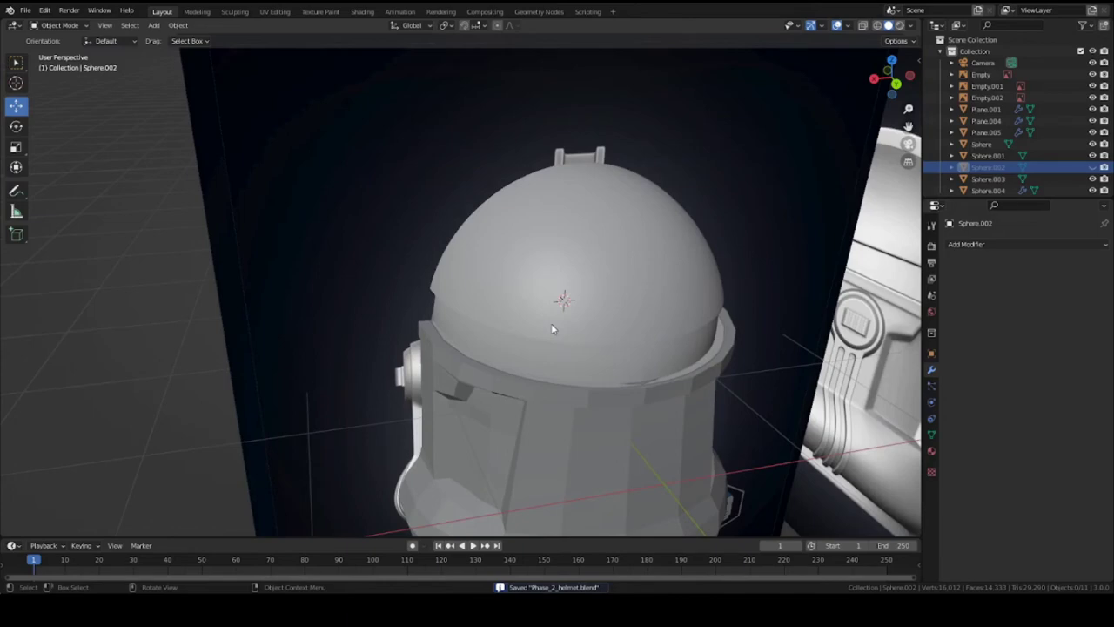
Examine the recess cut around the dome's side and back.
{"action": "scroll", "coordinate": [551, 328], "scroll_direction": "up", "scroll_amount": 2}
{"action": "scroll", "coordinate": [554, 324], "scroll_direction": "down", "scroll_amount": 3}
{"action": "middle_click_drag", "start_coordinate": [554, 318], "coordinate": [615, 266]}
{"action": "scroll", "coordinate": [549, 352], "scroll_direction": "up", "scroll_amount": 5}
{"action": "middle_click_drag", "start_coordinate": [456, 355], "coordinate": [550, 361]}
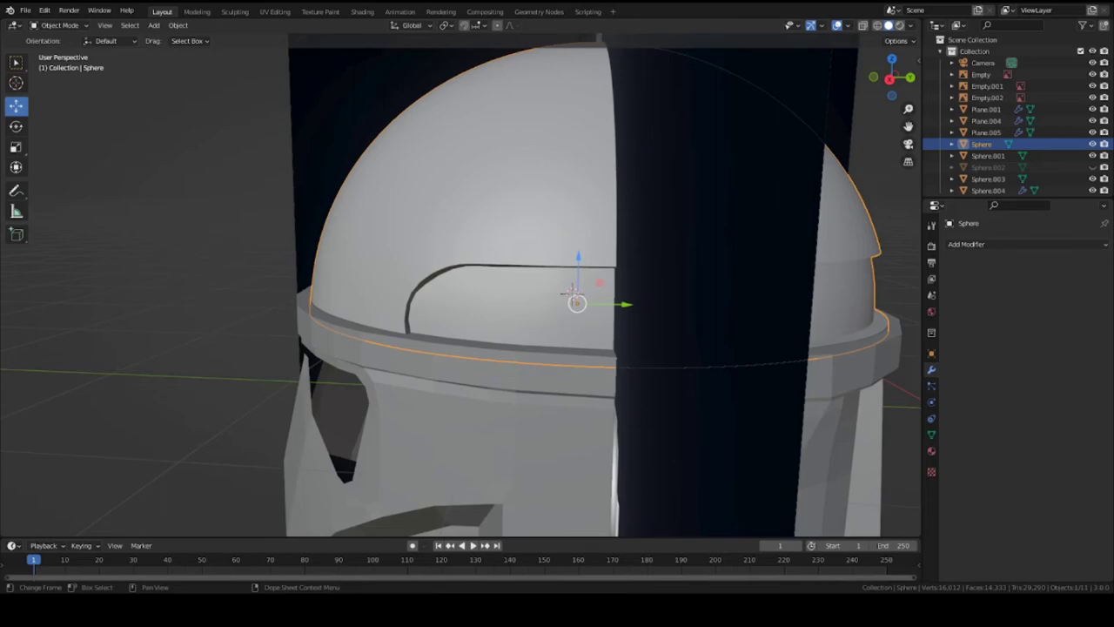
Show the dome in wireframe over the side reference, start editing its mesh, and save the file.
{"action": "key", "text": "KP_3"}
{"action": "scroll", "coordinate": [553, 339], "scroll_direction": "up", "scroll_amount": 3}
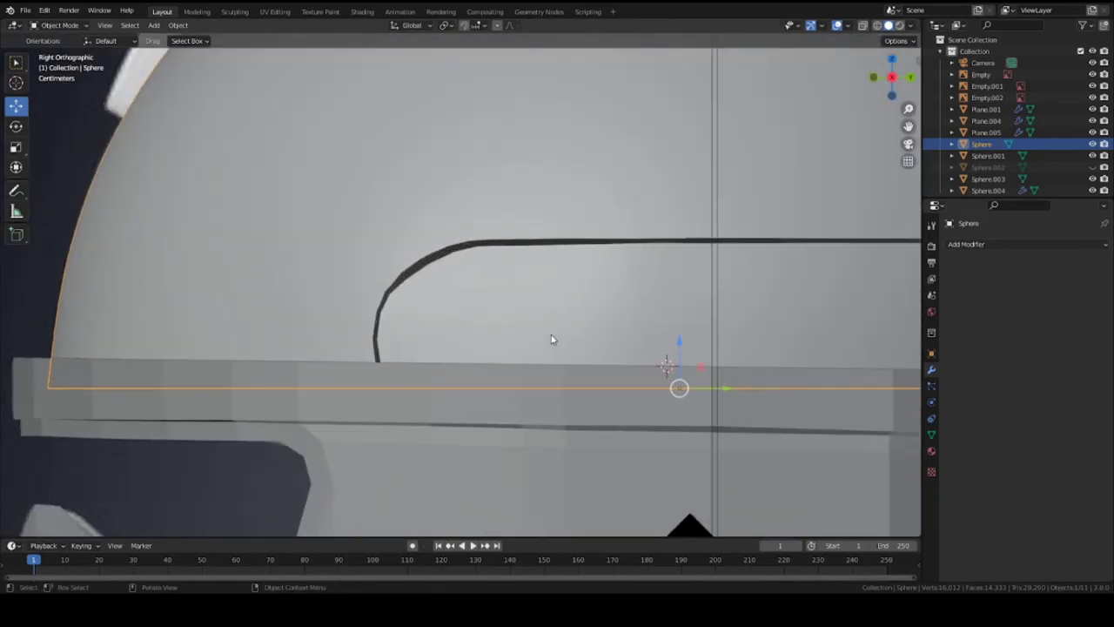
{"action": "left_click", "coordinate": [885, 27]}
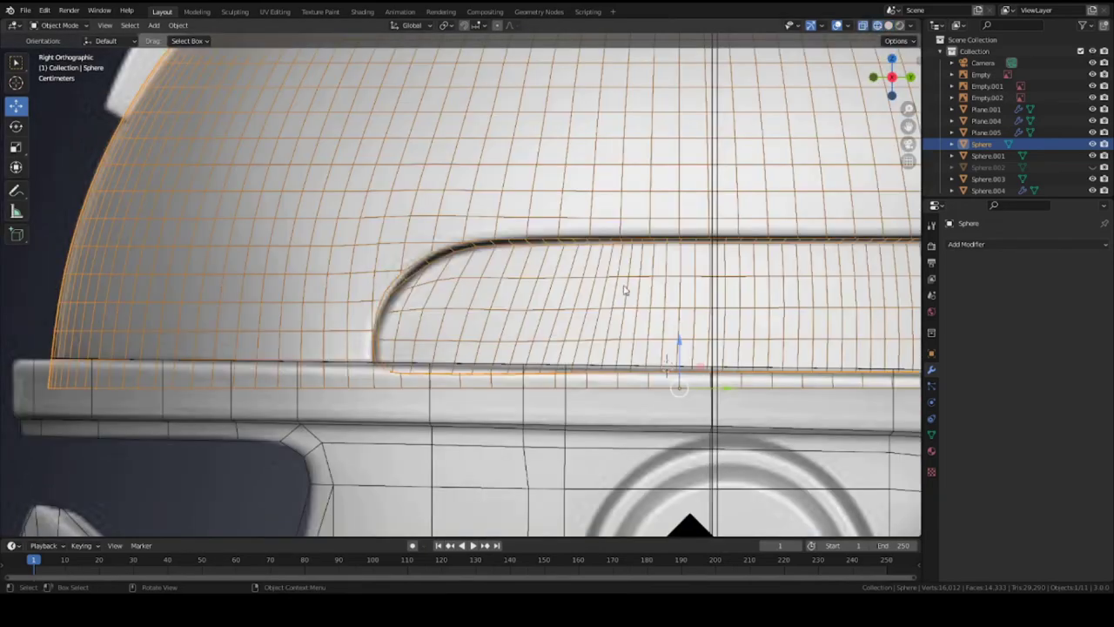
{"action": "scroll", "coordinate": [477, 305], "scroll_direction": "up", "scroll_amount": 2}
{"action": "key", "text": "Tab"}
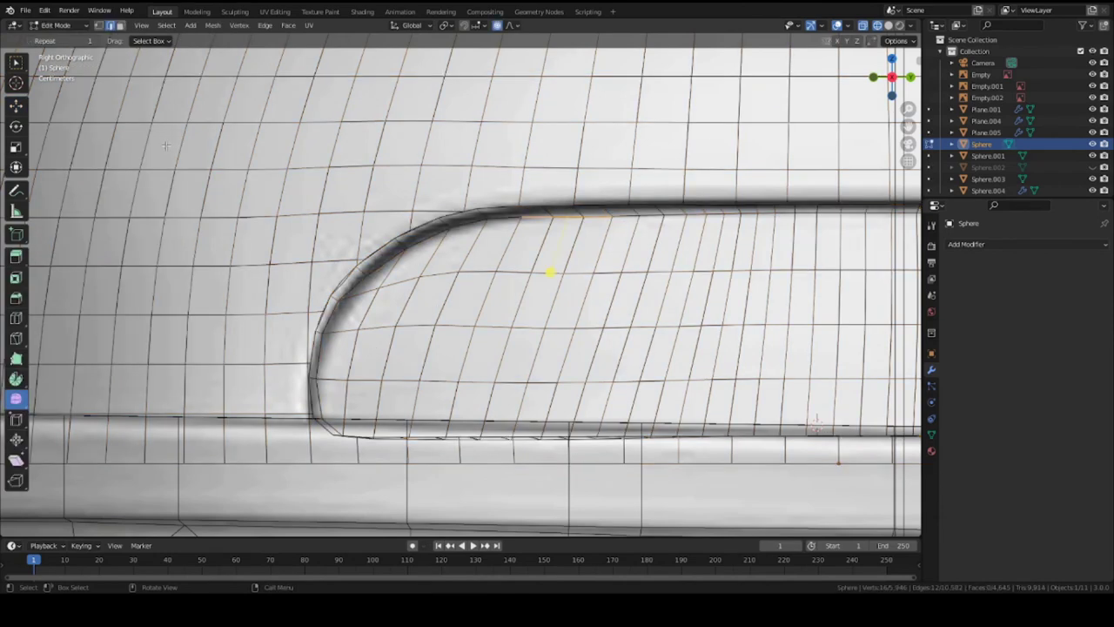
{"action": "key", "text": "ctrl+s"}
Select the vertices on the recess's rounded front corner and nudge them toward the curve in the side reference.
{"action": "key", "text": "1"}
{"action": "key", "text": "c"}
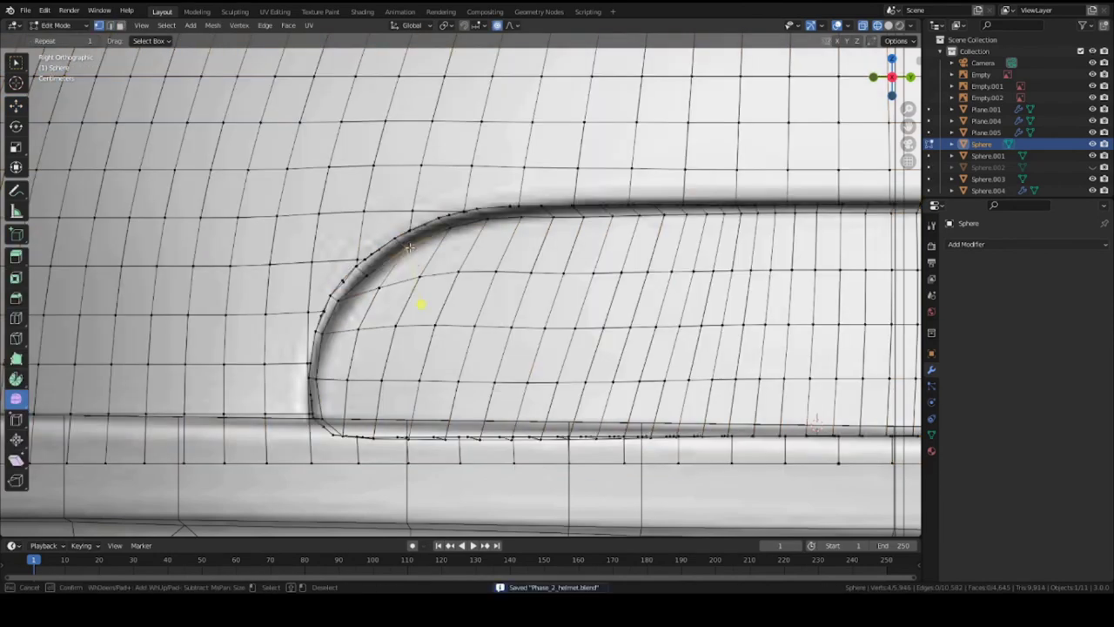
{"action": "right_click", "coordinate": [408, 254]}
{"action": "key", "text": "g"}
{"action": "right_click", "coordinate": [415, 259]}
{"action": "key", "text": "g"}
{"action": "left_click", "coordinate": [429, 255]}
{"action": "mouse_move", "coordinate": [430, 255]}
{"action": "middle_mouse_down"}
{"action": "mouse_move", "coordinate": [455, 246]}
{"action": "mouse_move", "coordinate": [510, 314]}
{"action": "mouse_move", "coordinate": [607, 284]}
{"action": "mouse_move", "coordinate": [510, 277]}
{"action": "middle_mouse_up"}
{"action": "key", "text": "shift+z"}
{"action": "scroll", "coordinate": [448, 252], "scroll_direction": "down", "scroll_amount": 4}
{"action": "scroll", "coordinate": [456, 246], "scroll_direction": "down", "scroll_amount": 8}
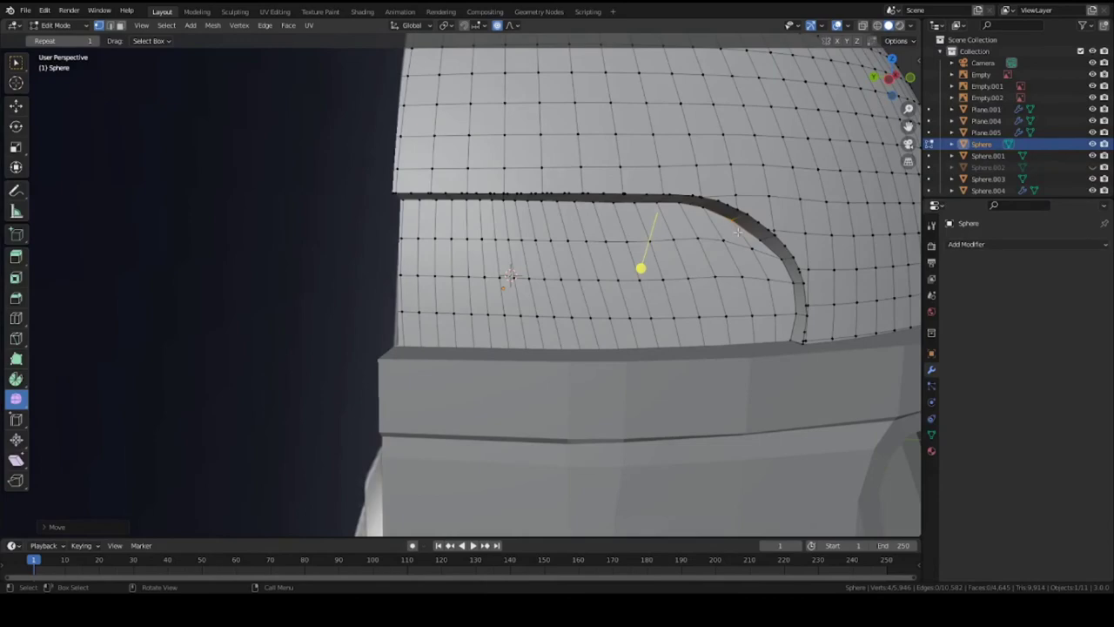
Refine the selected corner vertices with proportional editing to follow the side reference's curve, and save the file.
{"action": "key", "text": "KP_3"}
{"action": "scroll", "coordinate": [400, 293], "scroll_direction": "up", "scroll_amount": 2}
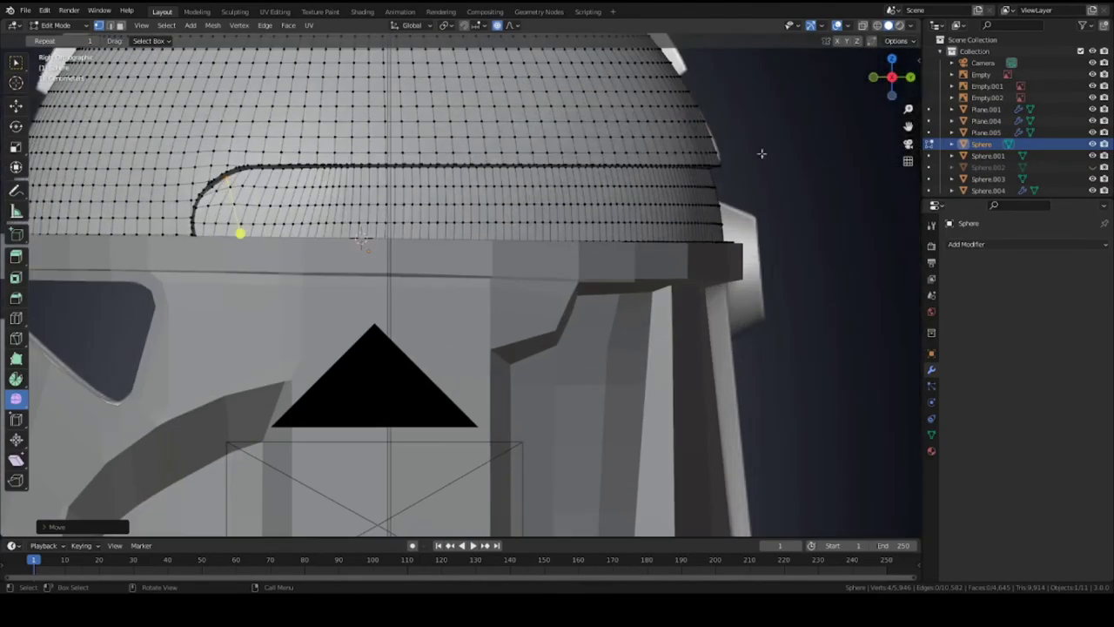
{"action": "left_click", "coordinate": [877, 25]}
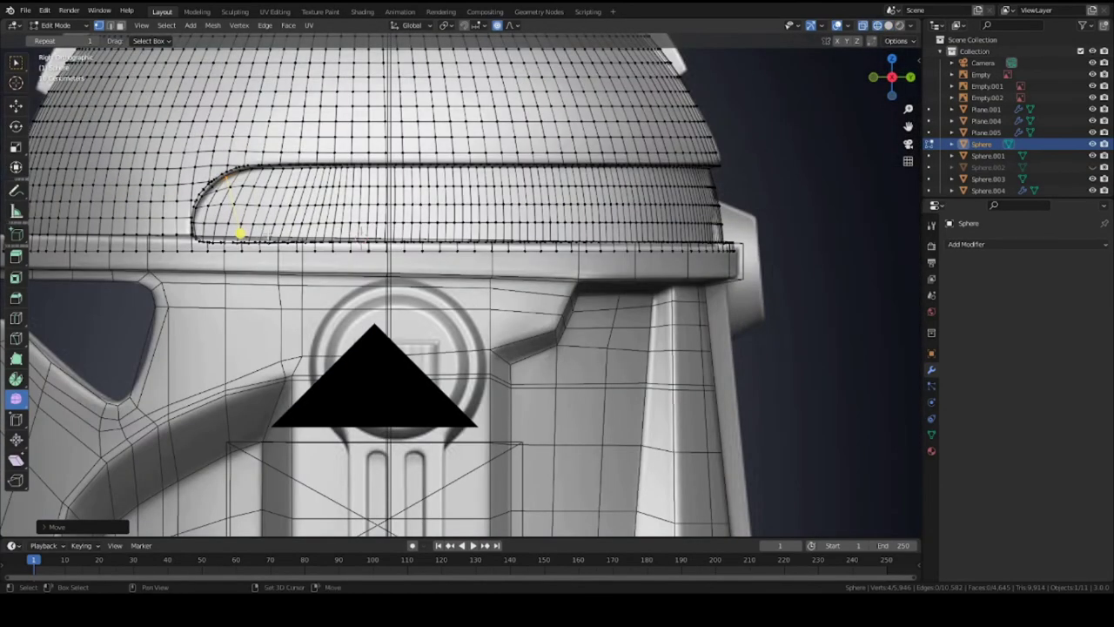
{"action": "middle_click_drag", "start_coordinate": [269, 236], "coordinate": [483, 309], "text": "shift"}
{"action": "scroll", "coordinate": [483, 309], "scroll_direction": "up", "scroll_amount": 5}
{"action": "middle_click_drag", "start_coordinate": [403, 246], "coordinate": [574, 271], "text": "shift"}
{"action": "scroll", "coordinate": [571, 319], "scroll_direction": "up", "scroll_amount": 3}
{"action": "scroll", "coordinate": [597, 324], "scroll_direction": "down", "scroll_amount": 2}
{"action": "key", "text": "g"}
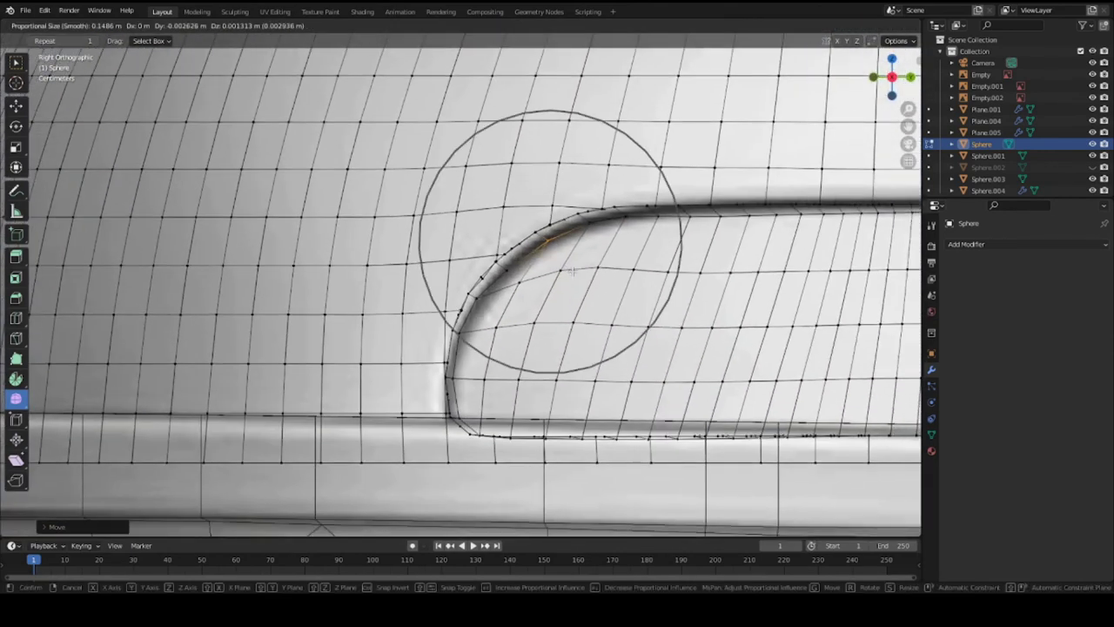
{"action": "left_click", "coordinate": [572, 272]}
{"action": "key", "text": "g"}
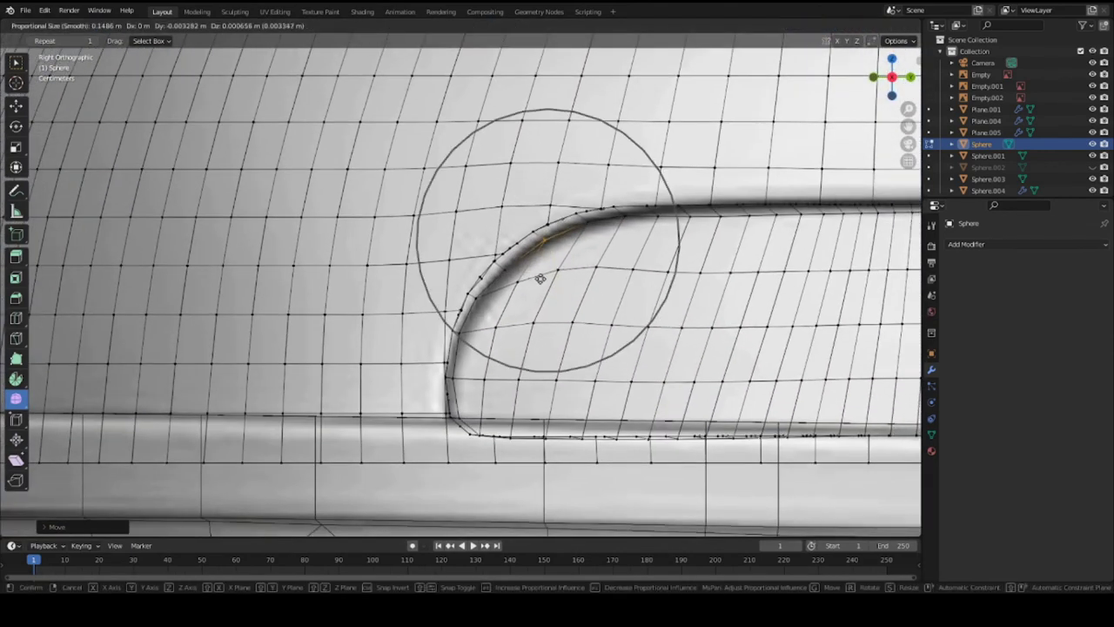
{"action": "scroll", "coordinate": [542, 279], "scroll_direction": "down", "scroll_amount": 4}
{"action": "left_click", "coordinate": [545, 278]}
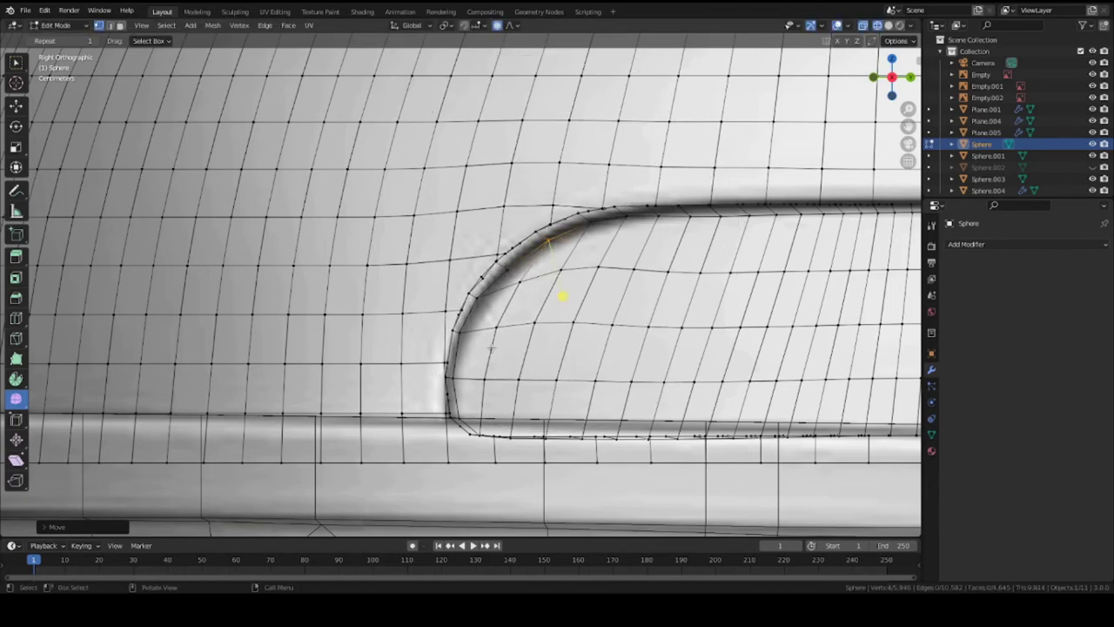
{"action": "scroll", "coordinate": [507, 332], "scroll_direction": "down", "scroll_amount": 6}
{"action": "key", "text": "Tab"}
{"action": "key", "text": "ctrl+s"}
Adjust a single vertex on the curved rim of the dome's recess in the solid view.
{"action": "key", "text": "Tab"}
{"action": "scroll", "coordinate": [593, 359], "scroll_direction": "up", "scroll_amount": 5}
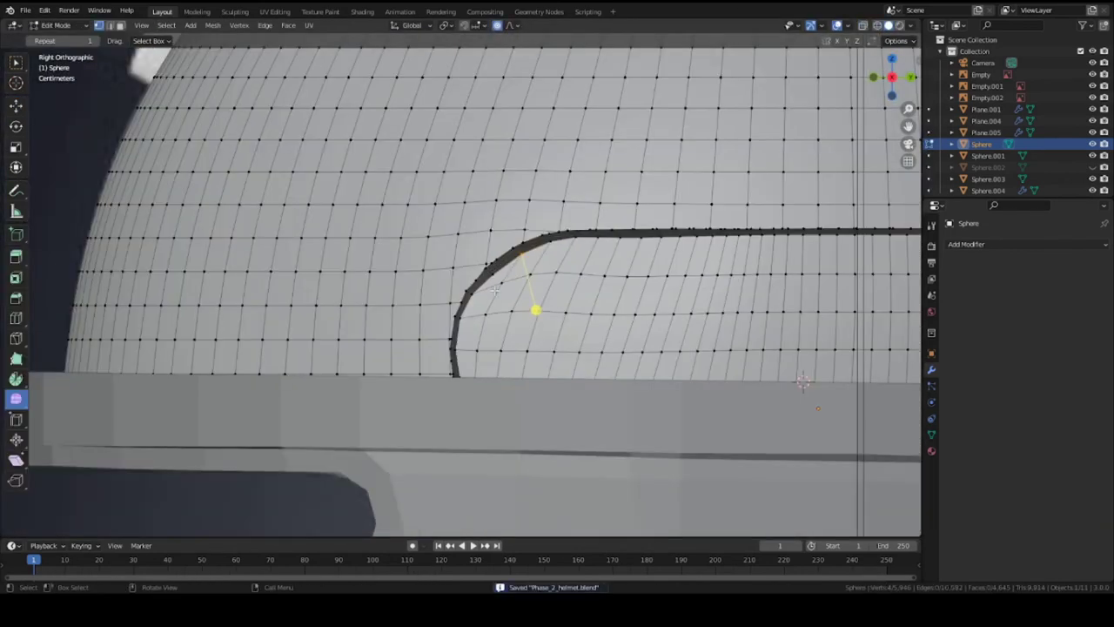
{"action": "left_click", "coordinate": [496, 273]}
{"action": "key", "text": "g"}
{"action": "left_click", "coordinate": [496, 274]}
{"action": "key", "text": "g"}
{"action": "key", "text": "Escape"}
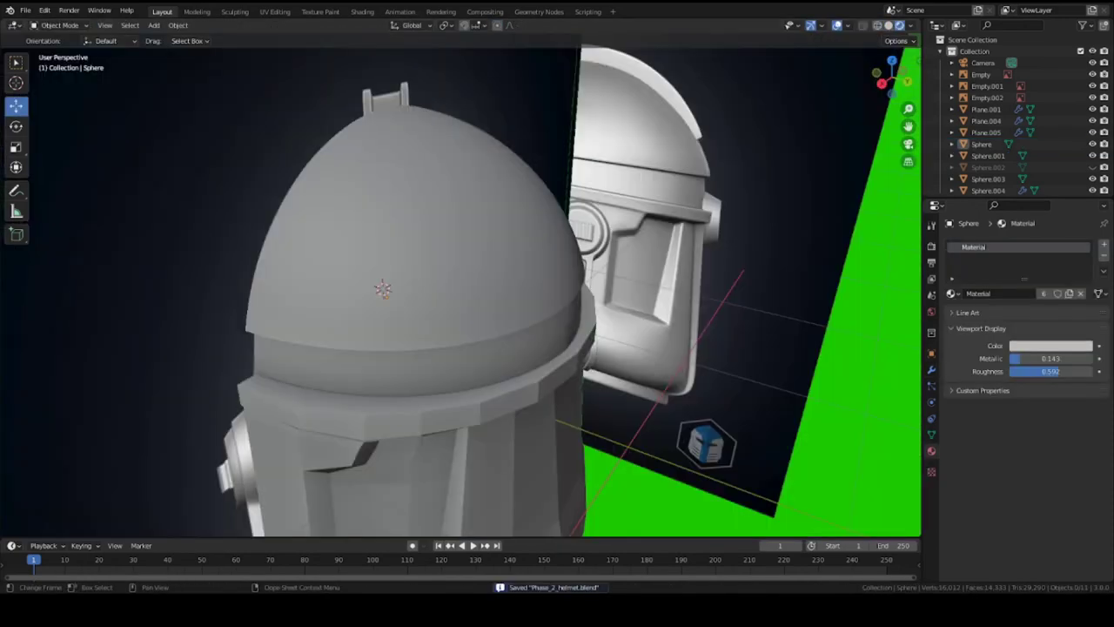
Raise the dome about 0.025 m along the Z axis, and save the file.
{"action": "left_click", "coordinate": [433, 340]}
{"action": "scroll", "coordinate": [436, 348], "scroll_direction": "up", "scroll_amount": 2}
{"action": "scroll", "coordinate": [441, 383], "scroll_direction": "down", "scroll_amount": 2}
{"action": "key", "text": "KP_3"}
{"action": "scroll", "coordinate": [530, 326], "scroll_direction": "up", "scroll_amount": 4}
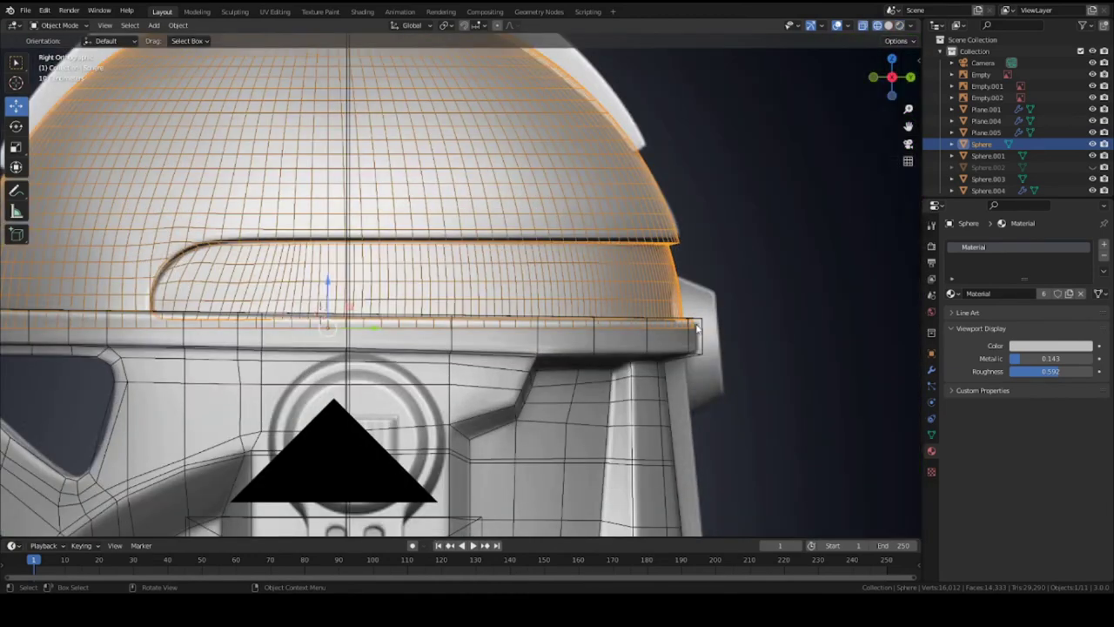
{"action": "middle_click_drag", "start_coordinate": [697, 326], "coordinate": [542, 369]}
{"action": "scroll", "coordinate": [543, 369], "scroll_direction": "up", "scroll_amount": 4}
{"action": "key", "text": "Tab"}
{"action": "key", "text": "g"}
{"action": "key", "text": "z"}
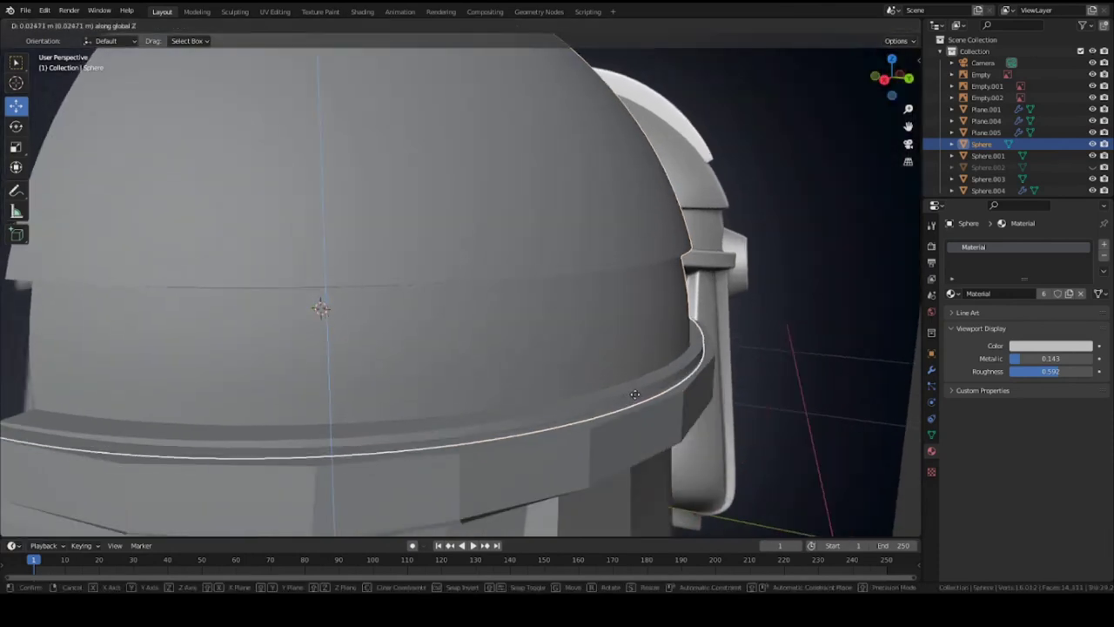
{"action": "left_click", "coordinate": [634, 394]}
{"action": "key", "text": "Tab"}
{"action": "middle_click_drag", "start_coordinate": [639, 398], "coordinate": [580, 380]}
{"action": "key", "text": "ctrl+s"}
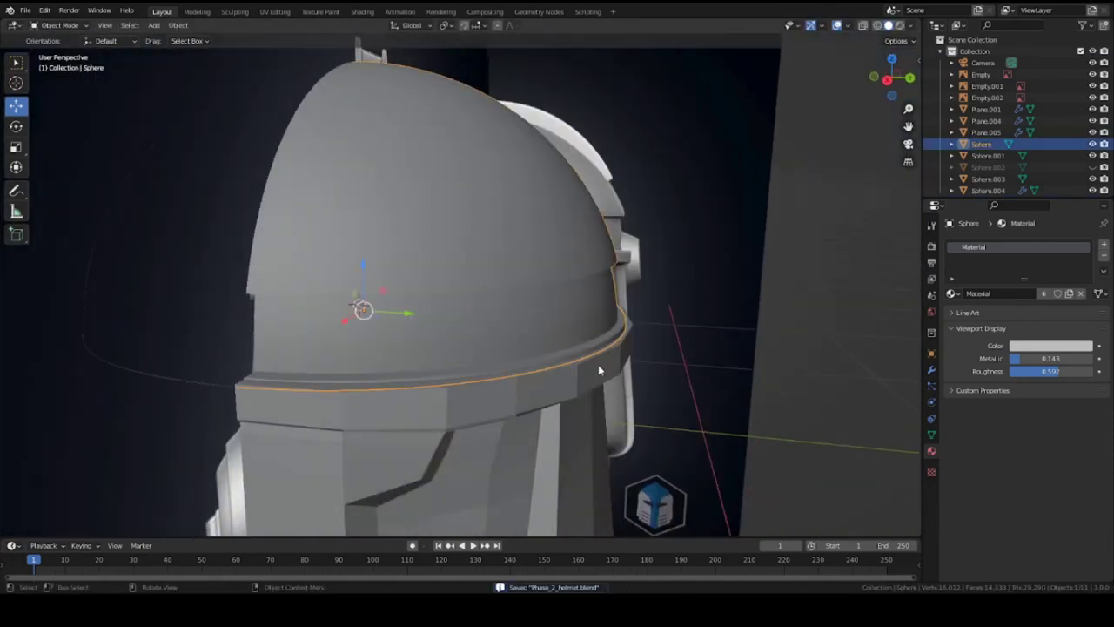
Lower the dome about 0.015 m along the Z axis.
{"action": "key", "text": "Tab"}
{"action": "key", "text": "g"}
{"action": "key", "text": "z"}
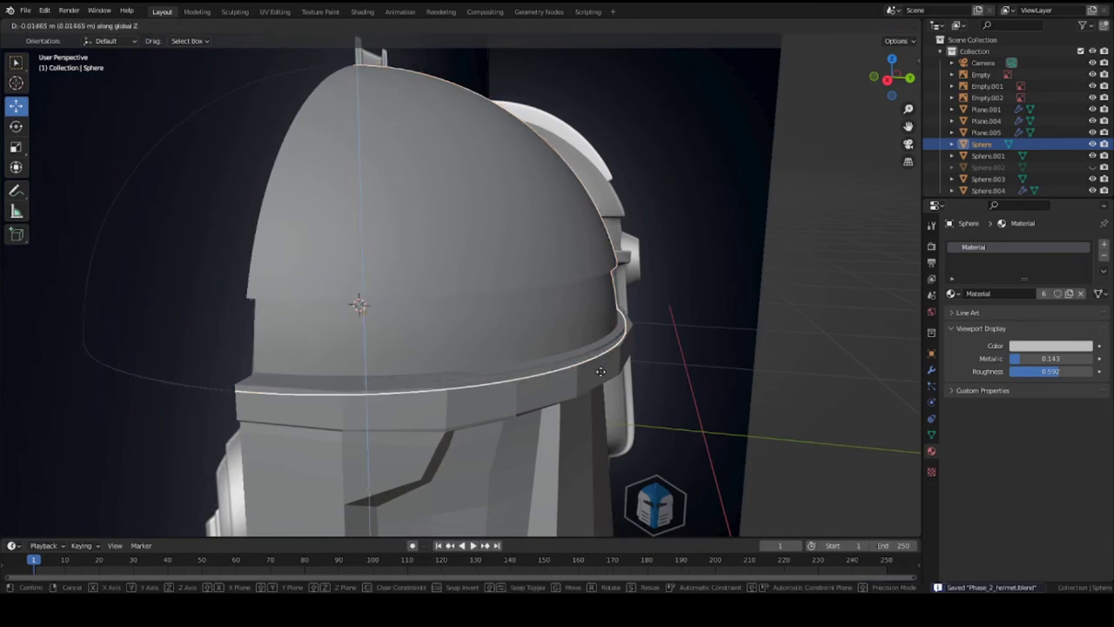
{"action": "left_click", "coordinate": [600, 373]}
{"action": "middle_click_drag", "start_coordinate": [600, 373], "coordinate": [260, 367]}
{"action": "scroll", "coordinate": [624, 423], "scroll_direction": "up", "scroll_amount": 1}
Check where the dome meets the rim from several sides, clear the selection, and save the file.
{"action": "left_click", "coordinate": [624, 423]}
{"action": "scroll", "coordinate": [563, 409], "scroll_direction": "down", "scroll_amount": 2}
{"action": "scroll", "coordinate": [361, 419], "scroll_direction": "up", "scroll_amount": 1}
{"action": "middle_click_drag", "start_coordinate": [648, 351], "coordinate": [379, 421]}
{"action": "middle_click_drag", "start_coordinate": [250, 412], "coordinate": [577, 412]}
{"action": "key", "text": "alt+a"}
{"action": "key", "text": "ctrl+s"}
Select the edge loop along the top of the helmet's rim below the dome and shift it along the X axis.
{"action": "left_click", "coordinate": [577, 417]}
{"action": "scroll", "coordinate": [577, 417], "scroll_direction": "up", "scroll_amount": 2}
{"action": "key", "text": "Tab"}
{"action": "scroll", "coordinate": [691, 463], "scroll_direction": "down", "scroll_amount": 1}
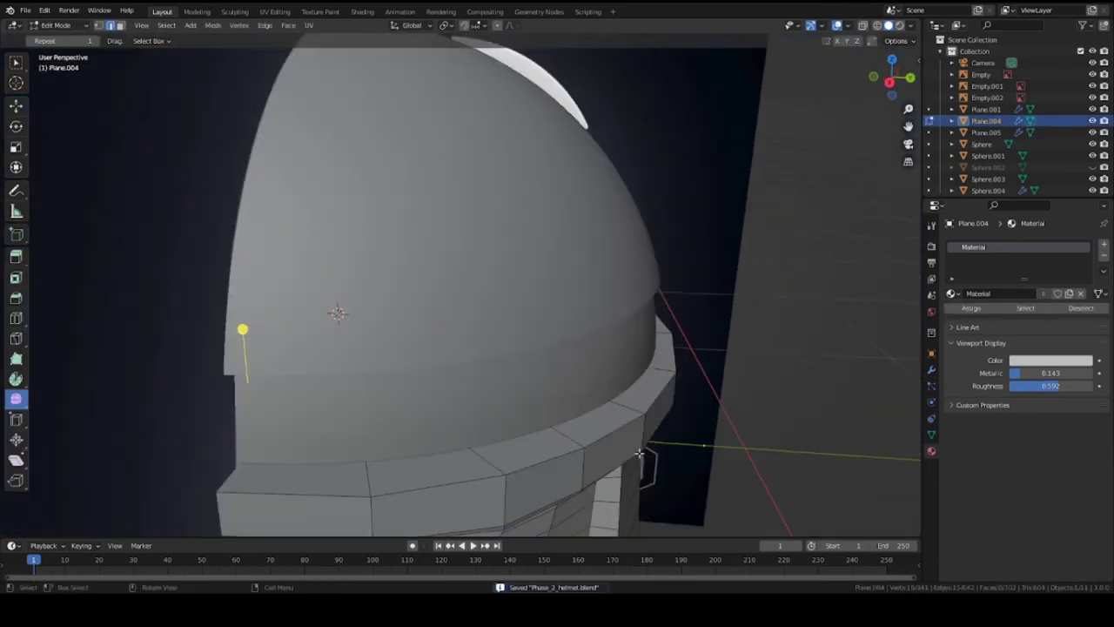
{"action": "key", "text": "a"}
{"action": "key", "text": "alt+a"}
{"action": "left_click", "coordinate": [519, 436], "text": "alt"}
{"action": "key", "text": "alt+z"}
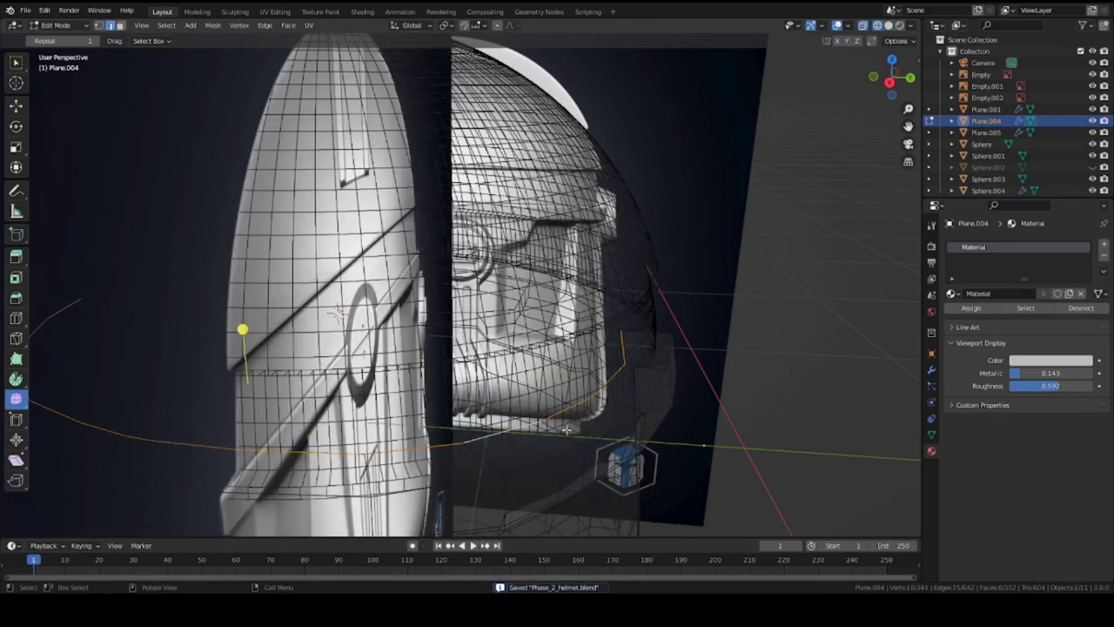
{"action": "key", "text": "alt+z"}
{"action": "middle_click_drag", "start_coordinate": [724, 400], "coordinate": [714, 403]}
{"action": "middle_click_drag", "start_coordinate": [572, 416], "coordinate": [476, 420]}
{"action": "key", "text": "g"}
{"action": "key", "text": "x"}
{"action": "left_click", "coordinate": [465, 425]}
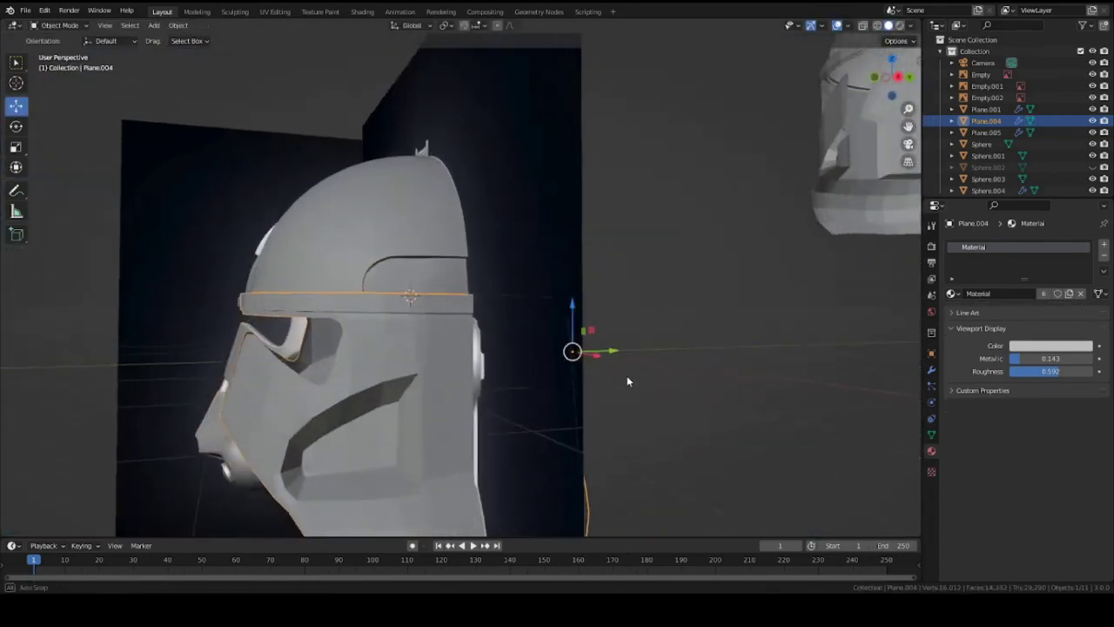
Shade the helmet's main shell smooth, and save the file.
{"action": "middle_click_drag", "start_coordinate": [627, 375], "coordinate": [574, 409]}
{"action": "key", "text": "ctrl+s"}
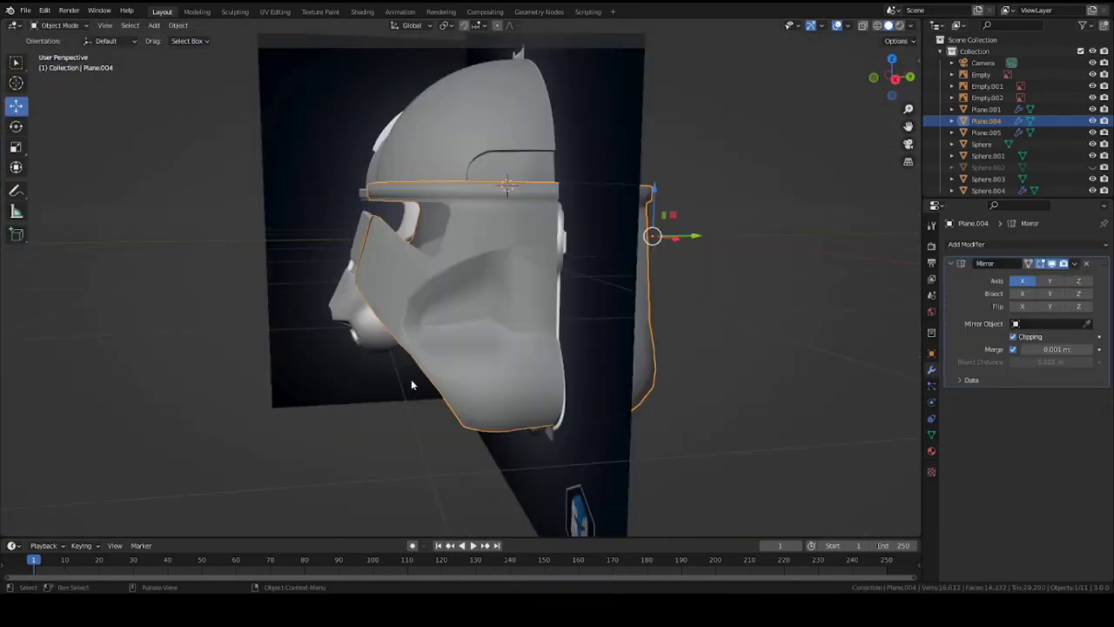
{"action": "scroll", "coordinate": [504, 350], "scroll_direction": "up", "scroll_amount": 3}
{"action": "scroll", "coordinate": [498, 349], "scroll_direction": "down", "scroll_amount": 4}
{"action": "middle_click_drag", "start_coordinate": [491, 347], "coordinate": [457, 337]}
{"action": "scroll", "coordinate": [457, 338], "scroll_direction": "up", "scroll_amount": 3}
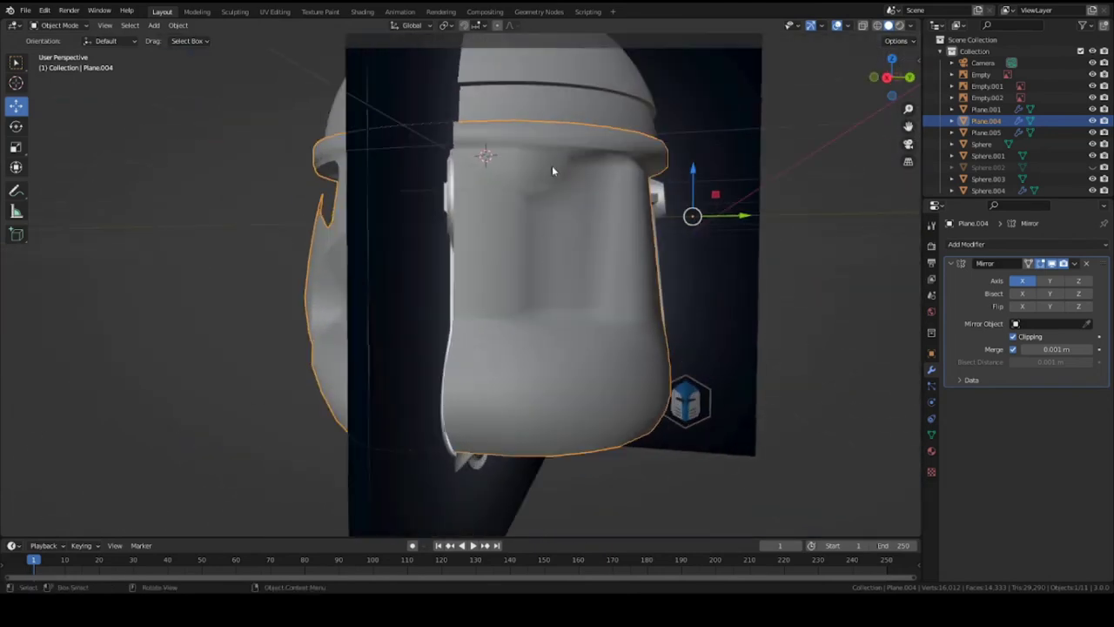
Add an Edge Split modifier to the helmet's main shell and increase its edge angle.
{"action": "left_click", "coordinate": [996, 244]}
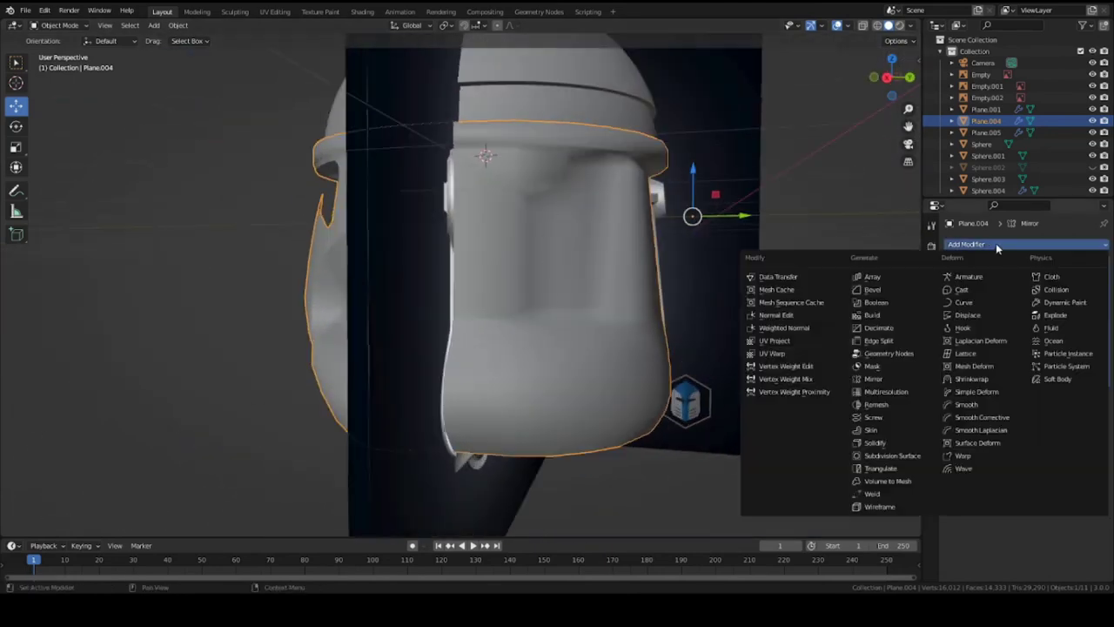
{"action": "left_click", "coordinate": [881, 340]}
{"action": "left_click_drag", "start_coordinate": [1054, 412], "coordinate": [1071, 413]}
{"action": "middle_click_drag", "start_coordinate": [499, 258], "coordinate": [532, 258]}
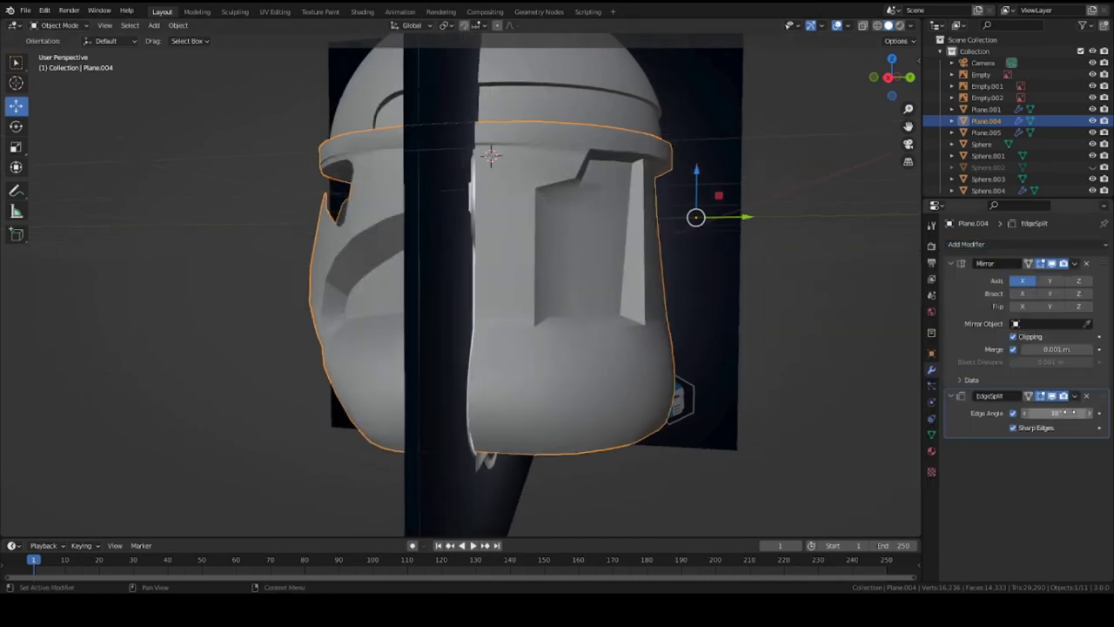
Set the shell's Edge Split angle to 37°, and save the file.
{"action": "left_click_drag", "start_coordinate": [1055, 413], "coordinate": [1068, 412]}
{"action": "mouse_move", "coordinate": [739, 354]}
{"action": "middle_mouse_down"}
{"action": "mouse_move", "coordinate": [544, 354]}
{"action": "mouse_move", "coordinate": [574, 357]}
{"action": "middle_mouse_up"}
{"action": "left_click_drag", "start_coordinate": [1056, 412], "coordinate": [1063, 412]}
{"action": "middle_click_drag", "start_coordinate": [444, 382], "coordinate": [579, 390]}
{"action": "key", "text": "ctrl+s"}
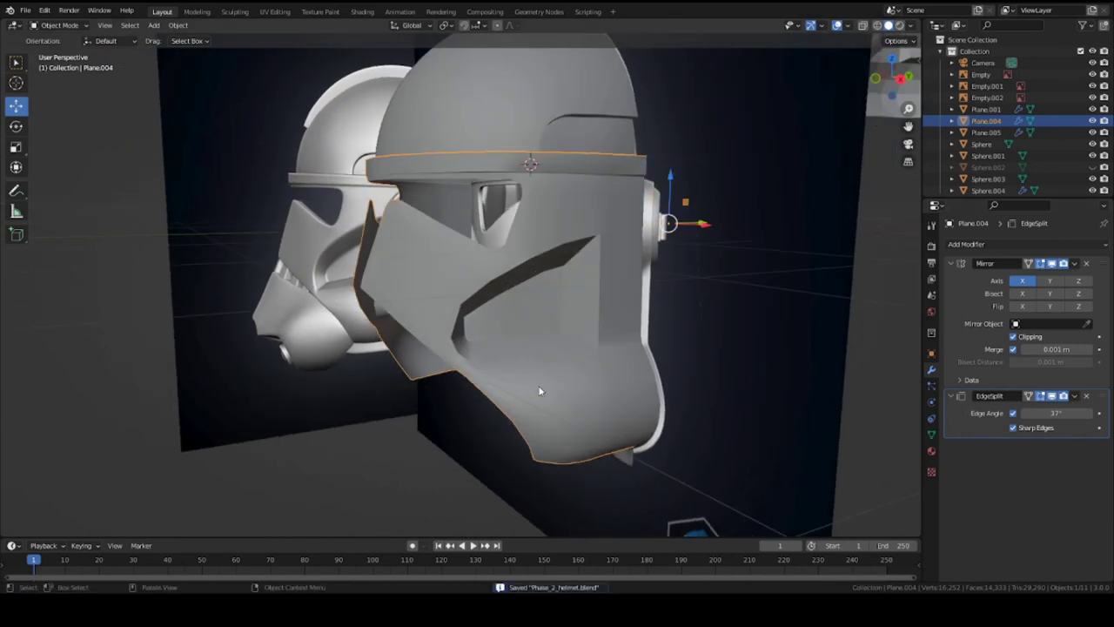
Examine the shell's shading around the sides and back, and compare the helmet with the front and side references.
{"action": "mouse_move", "coordinate": [532, 359]}
{"action": "middle_mouse_down"}
{"action": "mouse_move", "coordinate": [505, 345]}
{"action": "mouse_move", "coordinate": [511, 361]}
{"action": "middle_mouse_up"}
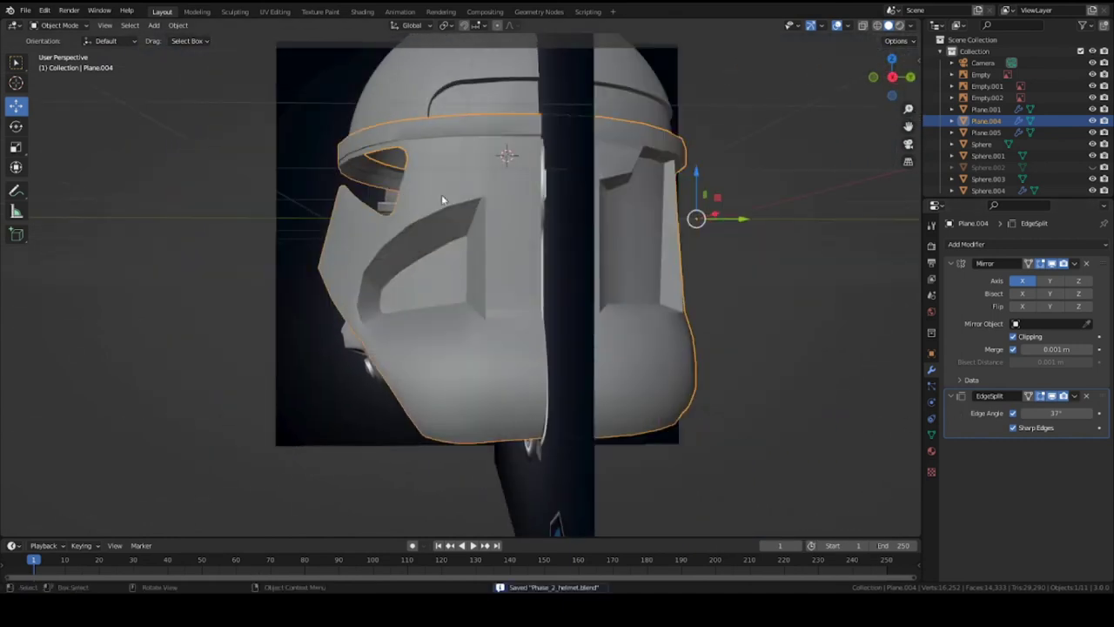
{"action": "middle_click_drag", "start_coordinate": [445, 224], "coordinate": [399, 347]}
{"action": "scroll", "coordinate": [454, 320], "scroll_direction": "up", "scroll_amount": 3}
{"action": "scroll", "coordinate": [462, 318], "scroll_direction": "up", "scroll_amount": 1}
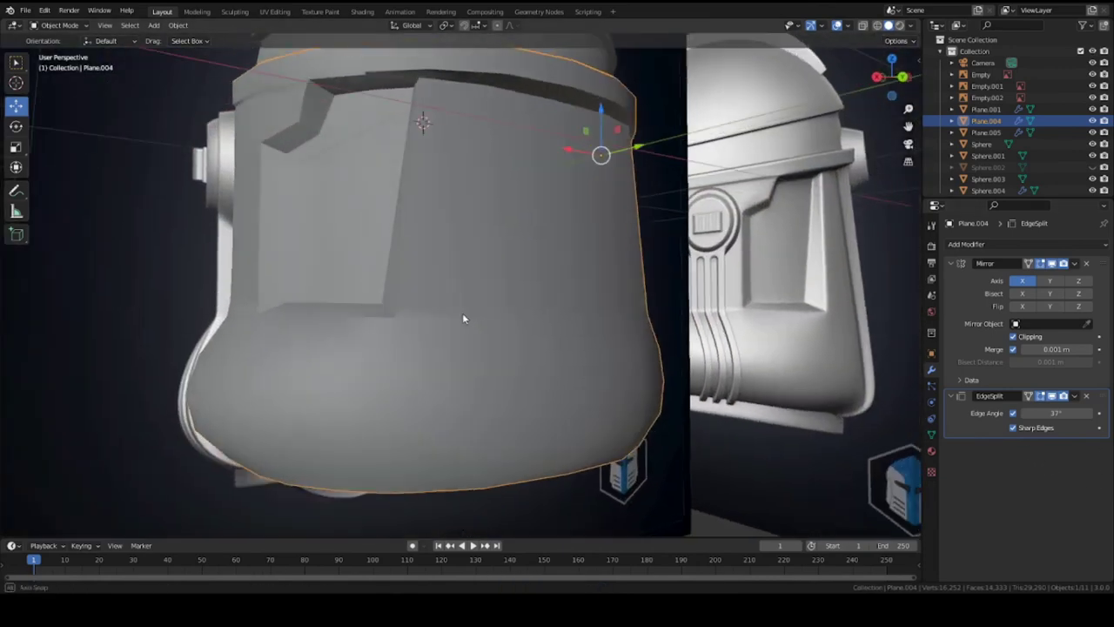
{"action": "scroll", "coordinate": [463, 313], "scroll_direction": "down", "scroll_amount": 3}
{"action": "middle_click_drag", "start_coordinate": [463, 314], "coordinate": [504, 325]}
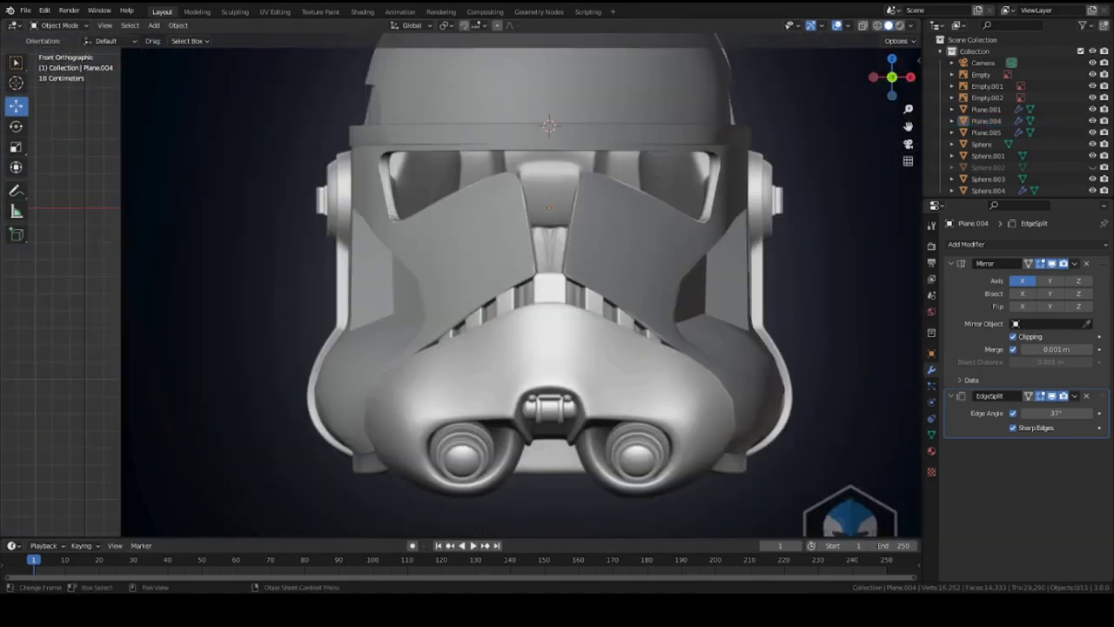
{"action": "key", "text": "KP_3"}
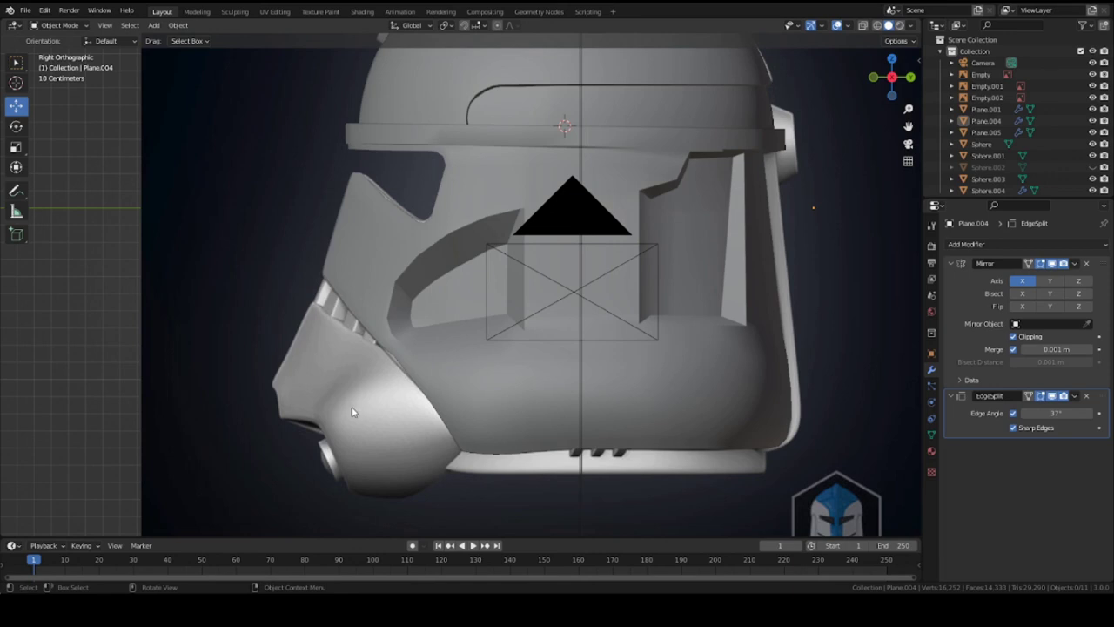
{"action": "key", "text": "KP_1"}
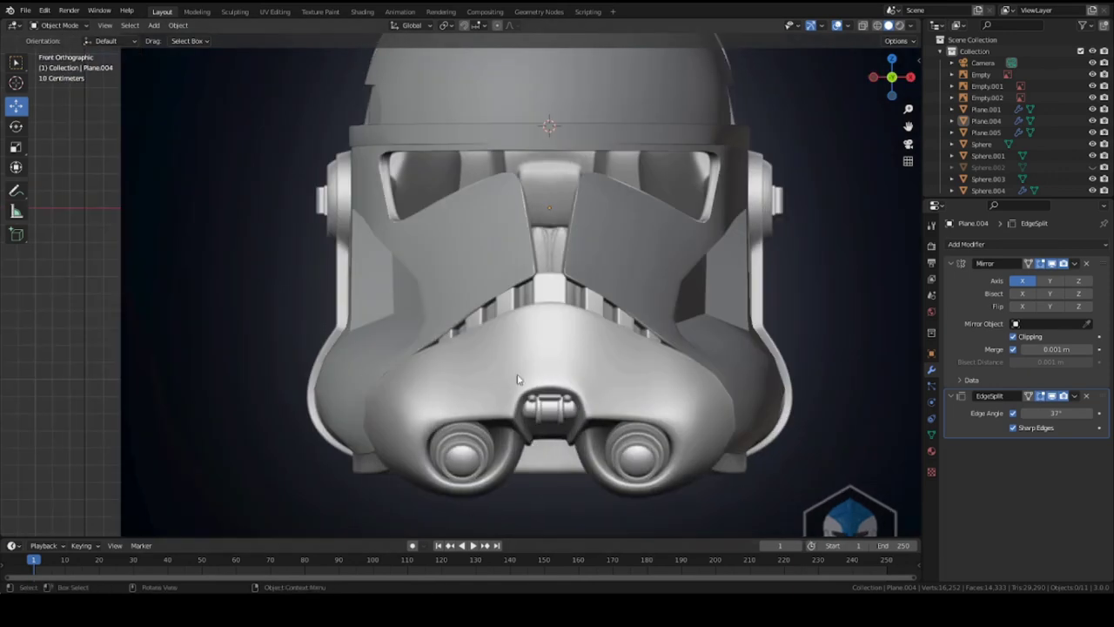
{"action": "middle_click_drag", "start_coordinate": [577, 219], "coordinate": [558, 248], "text": "shift"}
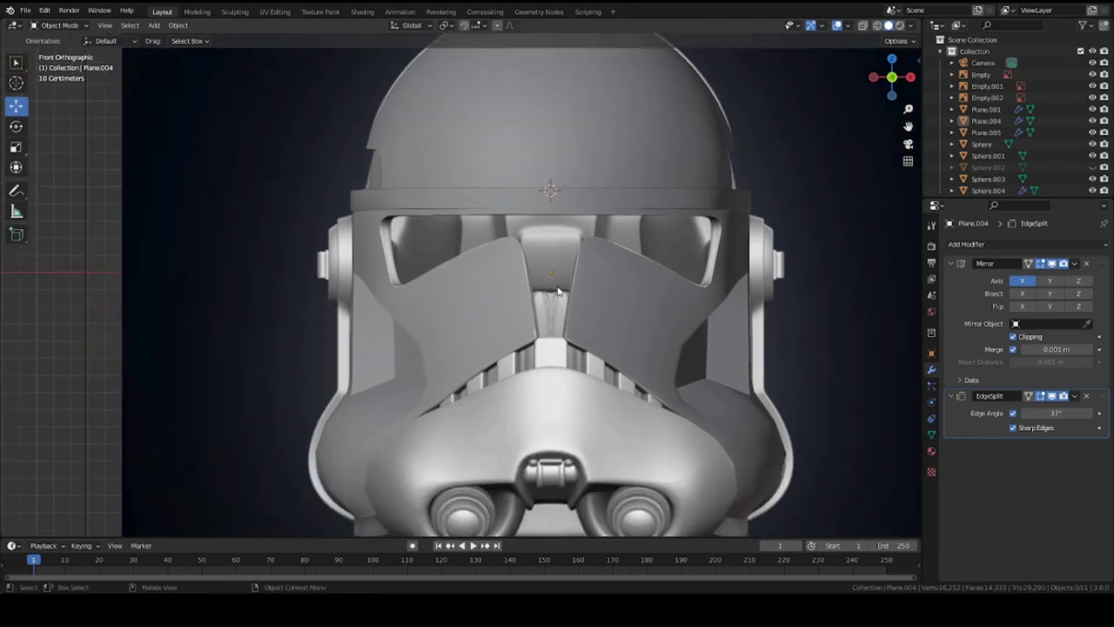